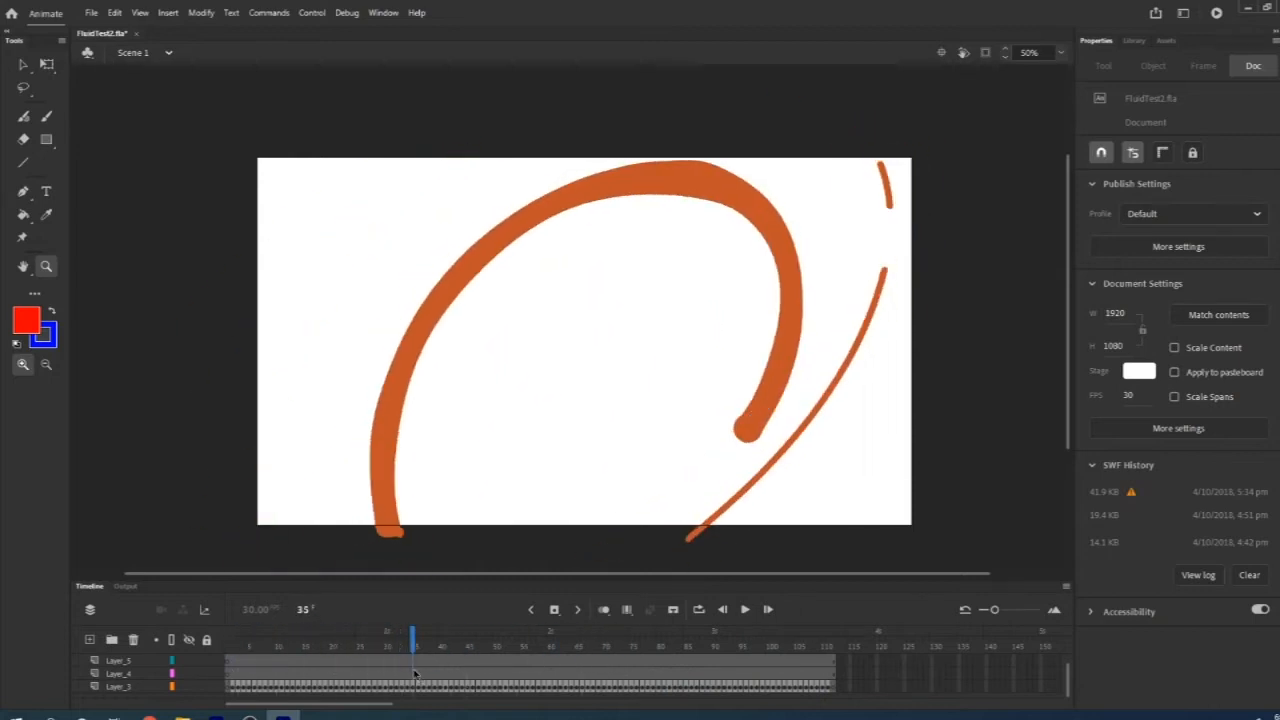
Step: Examine the orange fluid stroke animation by scrubbing between frame 1 and frame 84, finishing at frame 36
left_click_drag(409, 652, 681, 637)
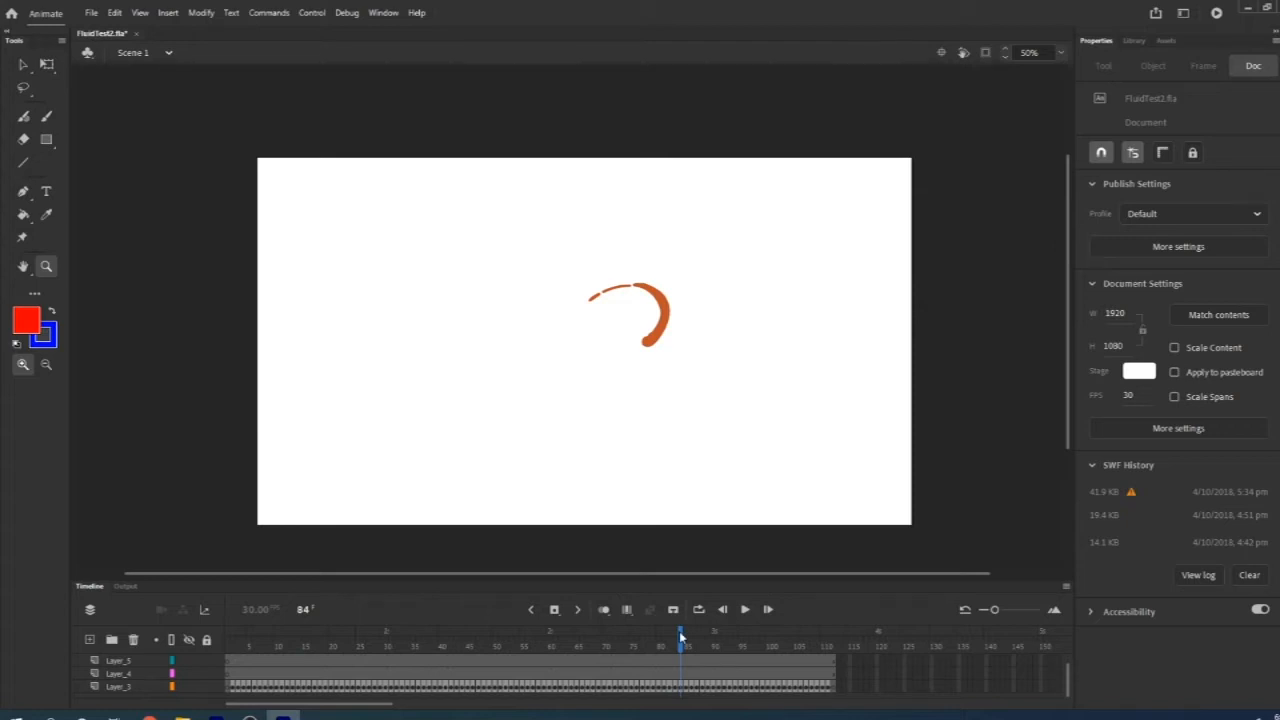
left_click_drag(680, 640, 229, 645)
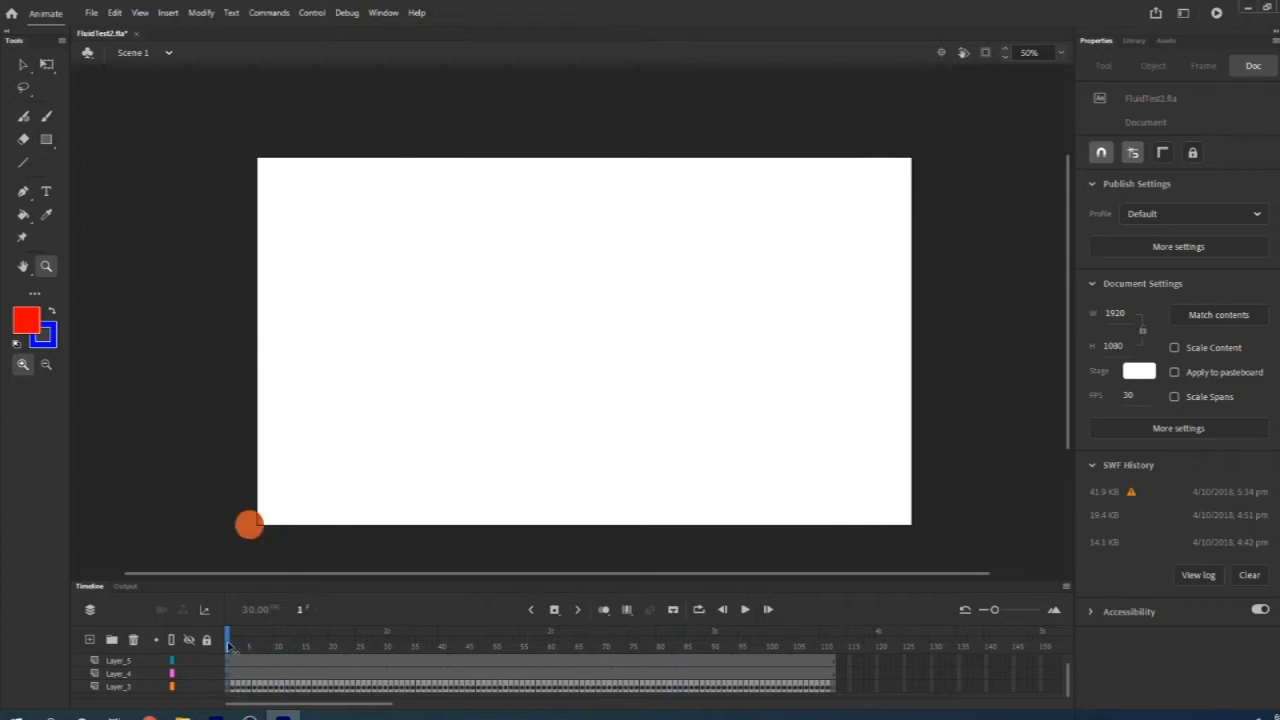
scroll(249, 666, "up", 1)
scroll(205, 681, "down", 1)
scroll(205, 681, "up", 1)
scroll(205, 681, "down", 1)
scroll(255, 676, "up", 1)
left_click_drag(230, 648, 222, 690)
scroll(203, 673, "down", 1)
left_click_drag(230, 642, 414, 632)
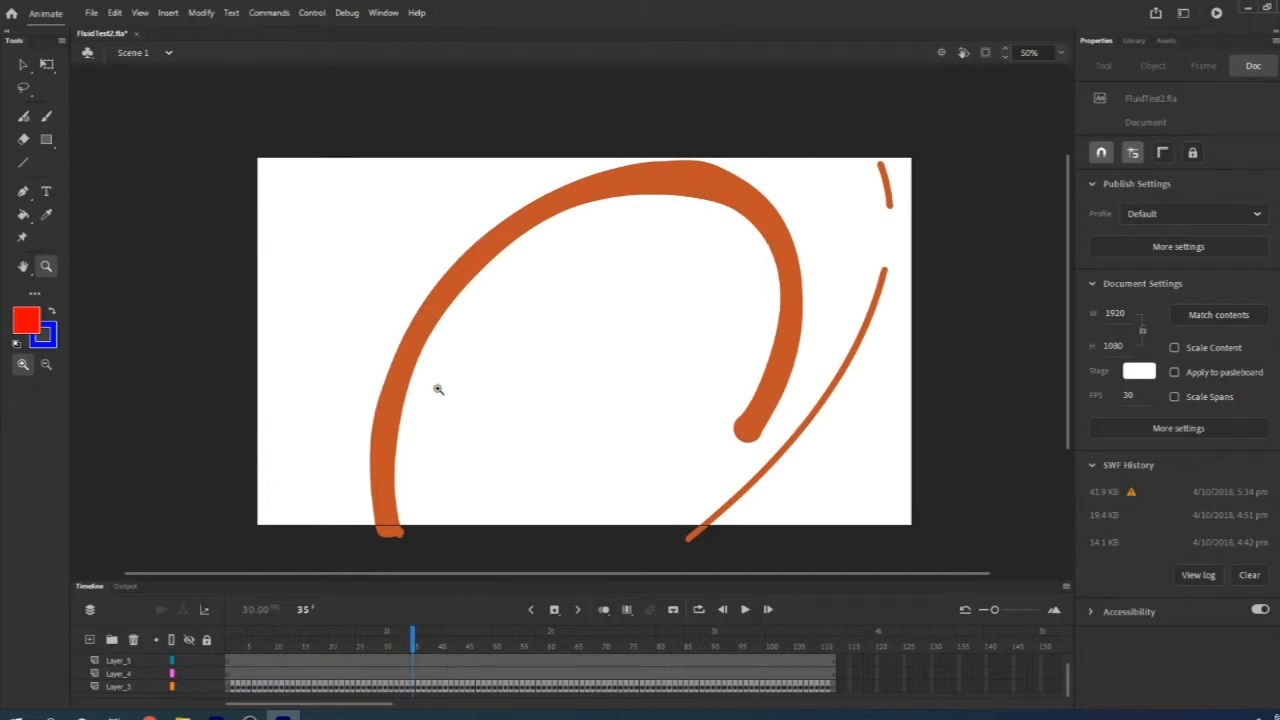
mouse_move(410, 650)
left_mouse_down()
mouse_move(523, 648)
mouse_move(243, 646)
mouse_move(627, 612)
mouse_move(823, 624)
mouse_move(252, 646)
mouse_move(420, 641)
left_mouse_up()
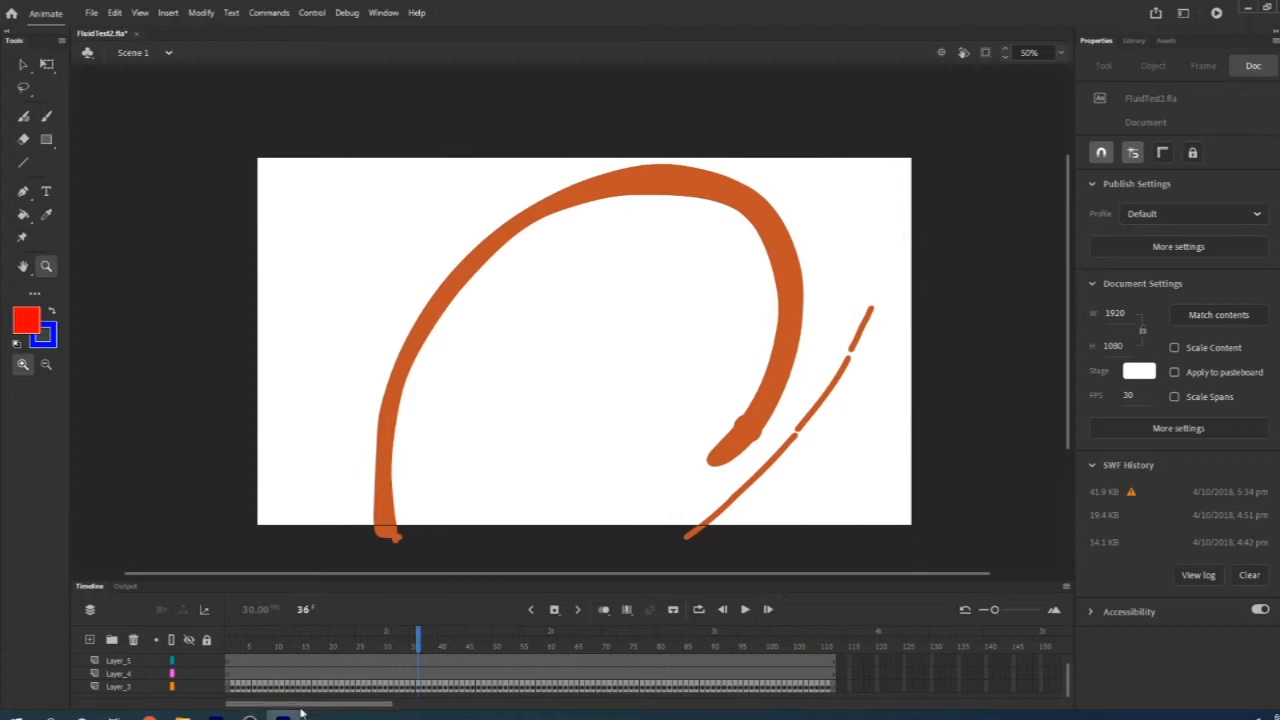
Step: Switch to the After Effects title screen project and look through the PART2 layer stack at 0:00:04:14
mouse_move(215, 714)
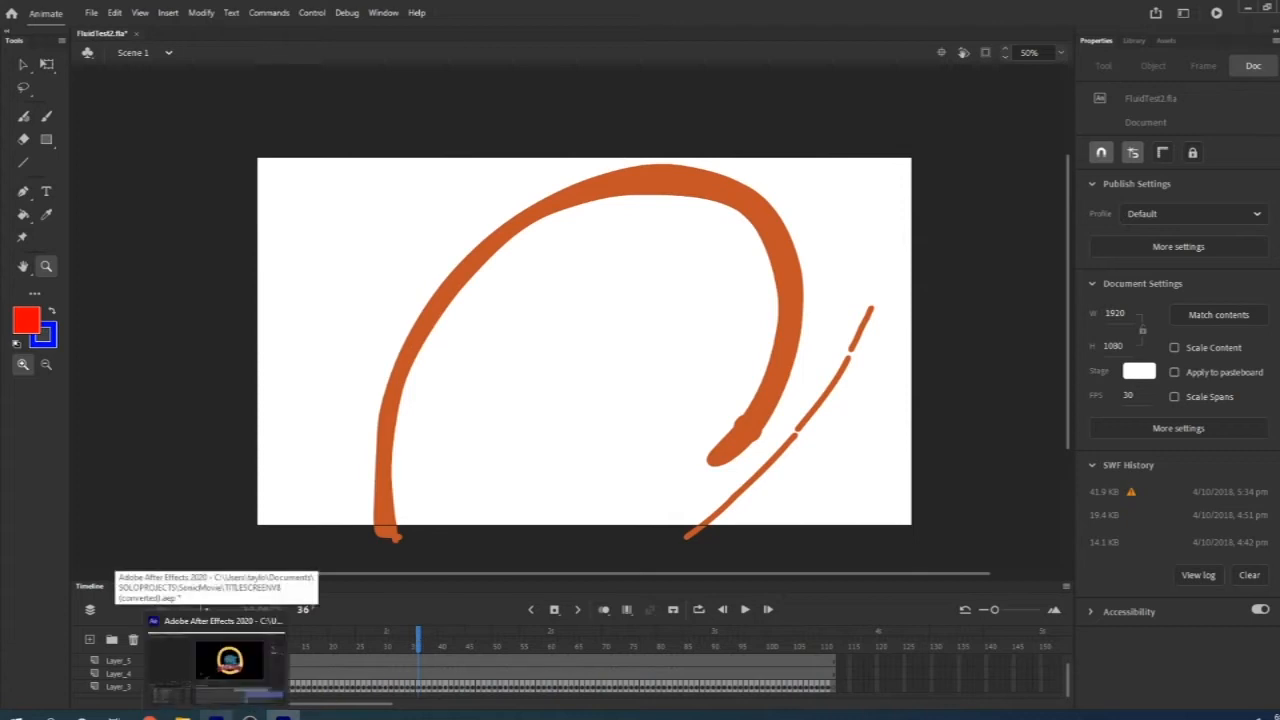
left_click(229, 660)
left_click_drag(609, 540, 687, 545)
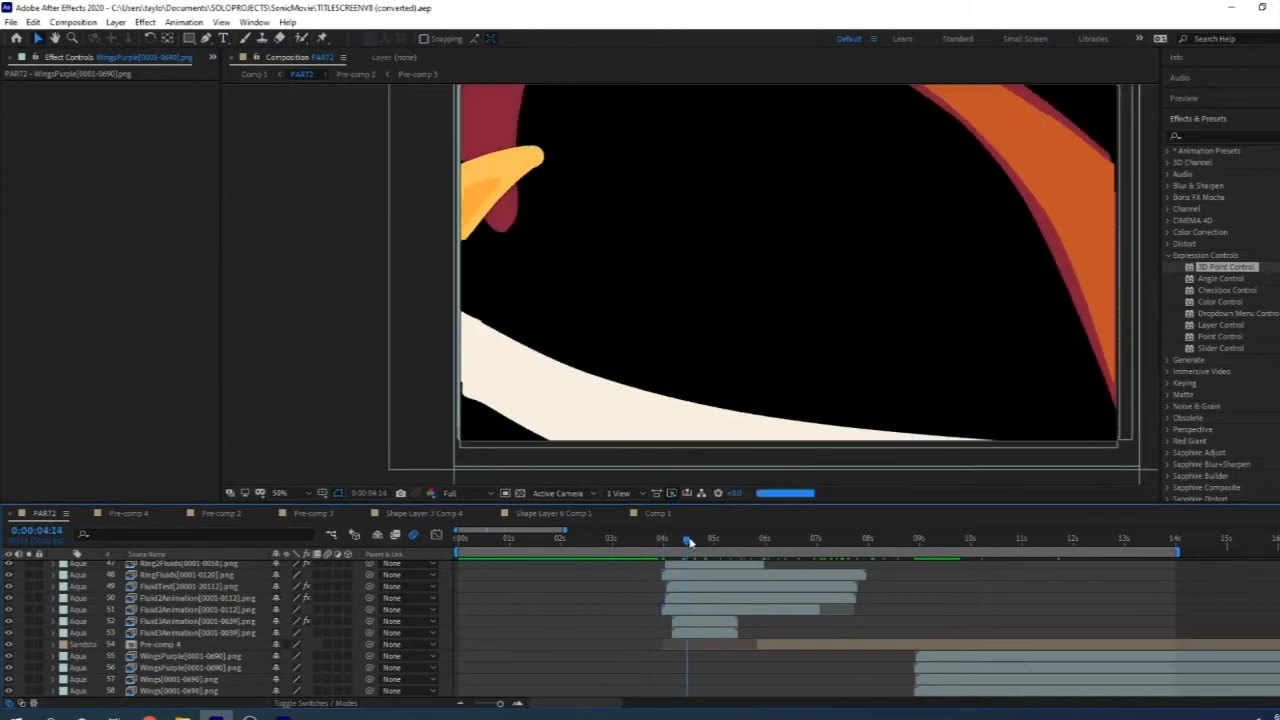
scroll(230, 625, "up", 12)
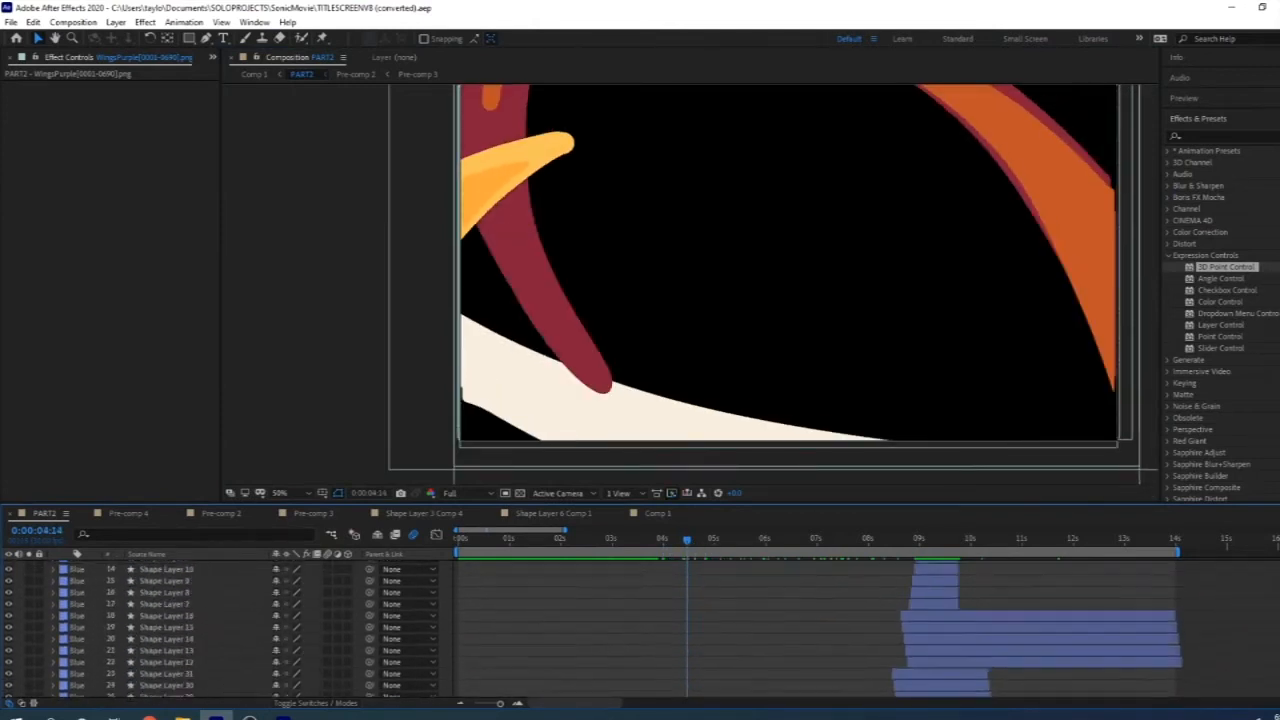
scroll(230, 625, "down", 8)
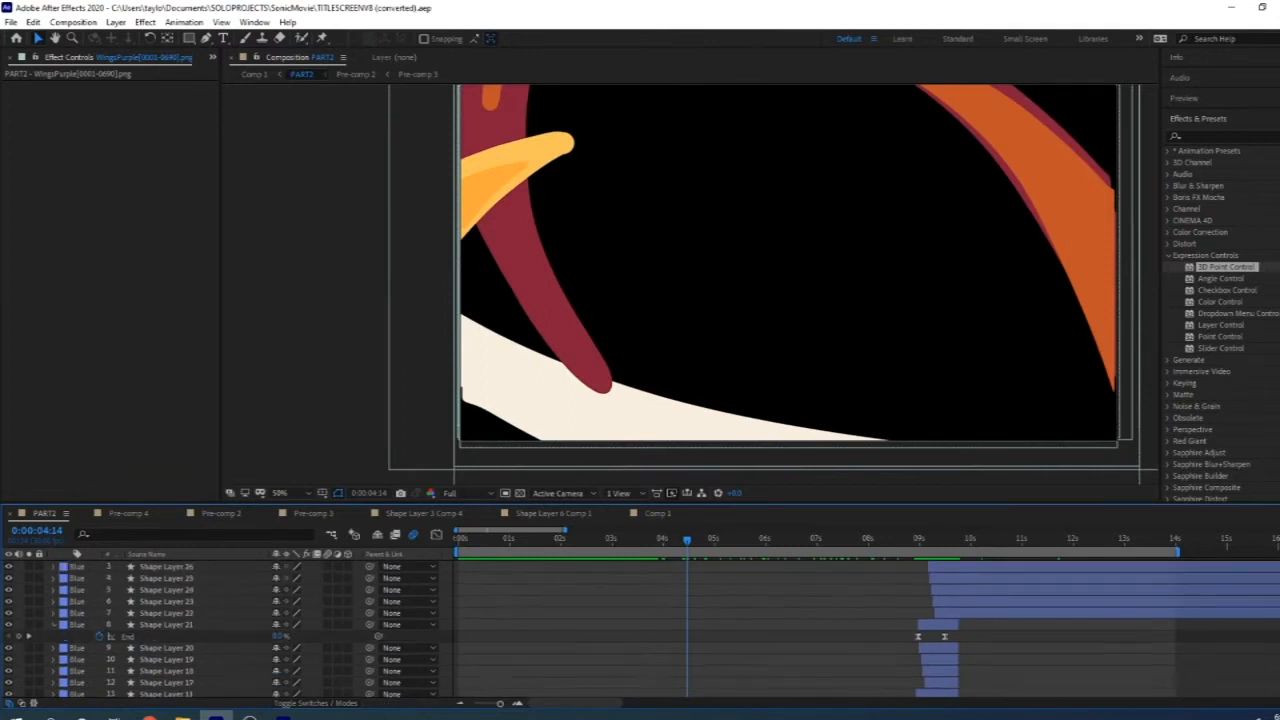
scroll(230, 625, "down", 4)
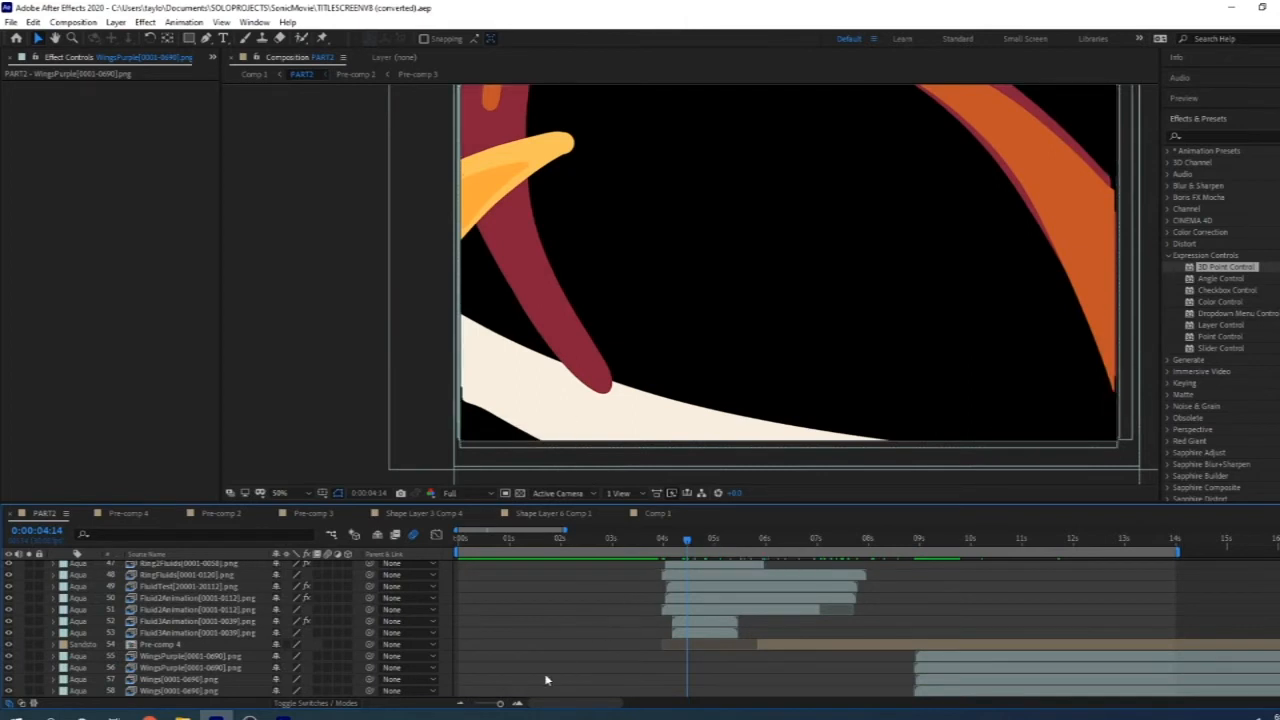
scroll(495, 652, "up", 3)
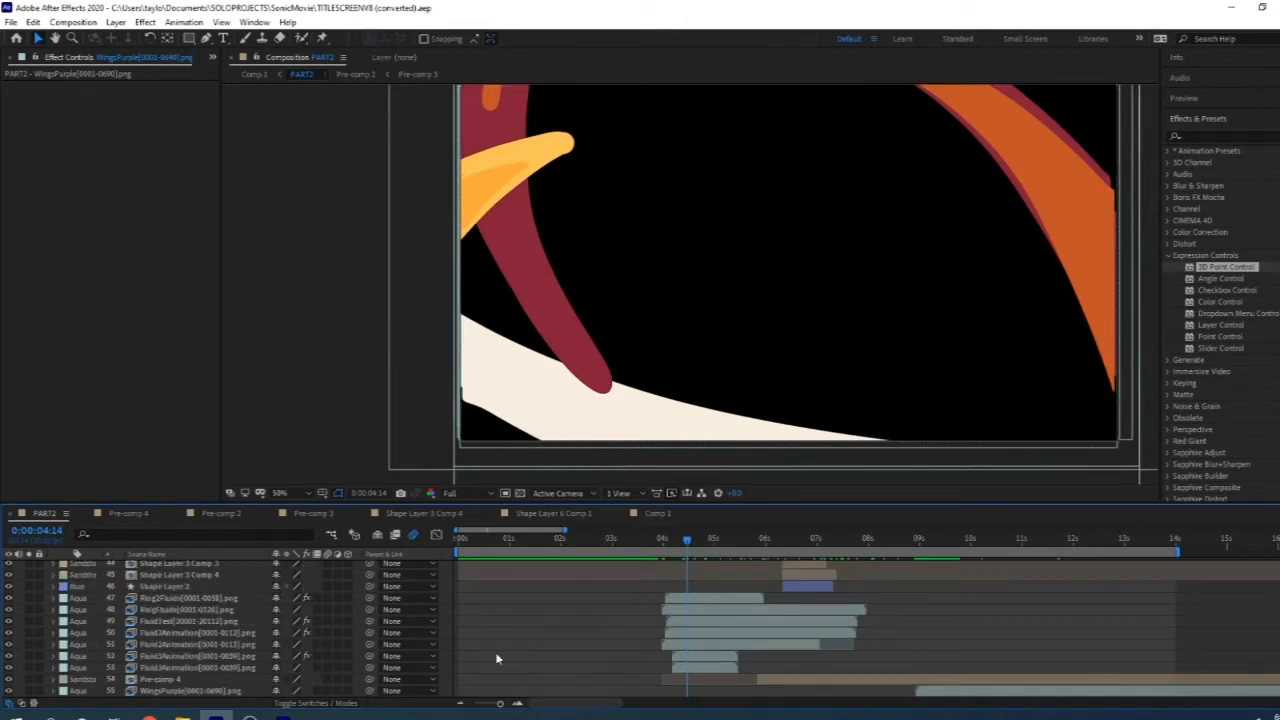
Step: Inspect the effects applied to the Ring2Fluids, FluidTest, Fluid2Animation and Fluid3Animation layers one after another
left_click(200, 598)
left_click(195, 621)
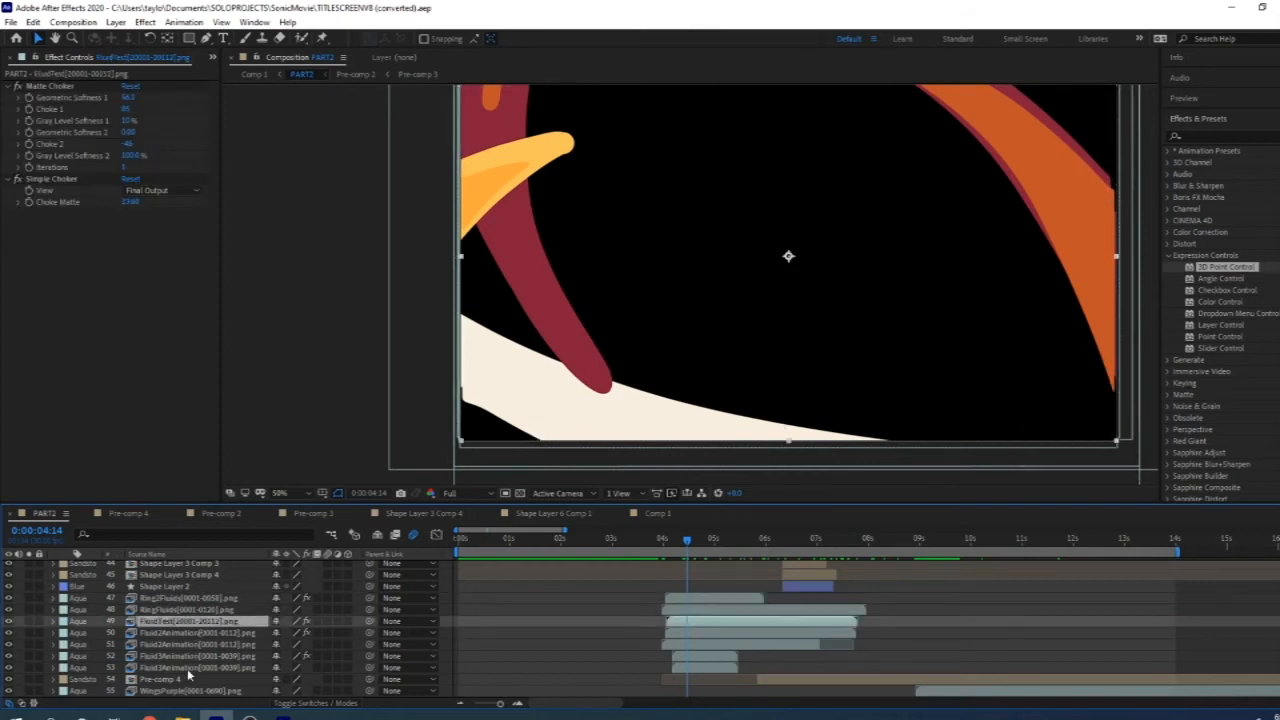
left_click(187, 668)
left_click(190, 656)
left_click(195, 644)
left_click(200, 632)
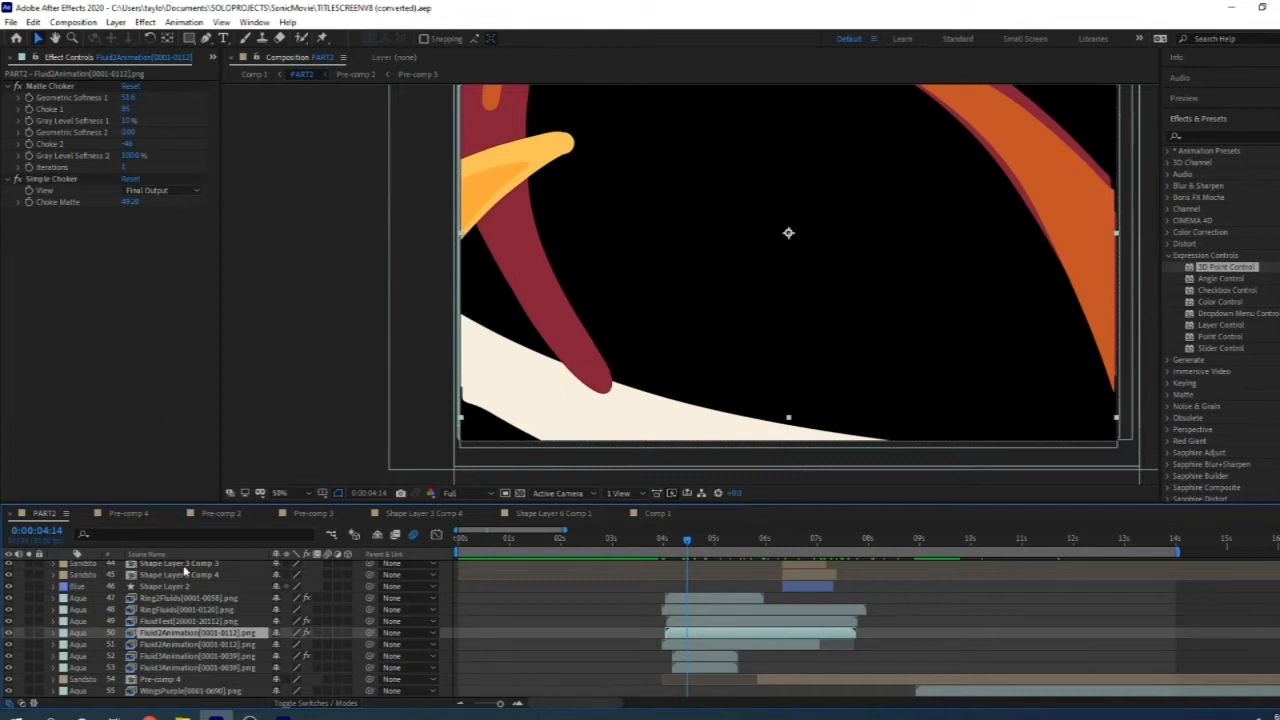
left_click(168, 621)
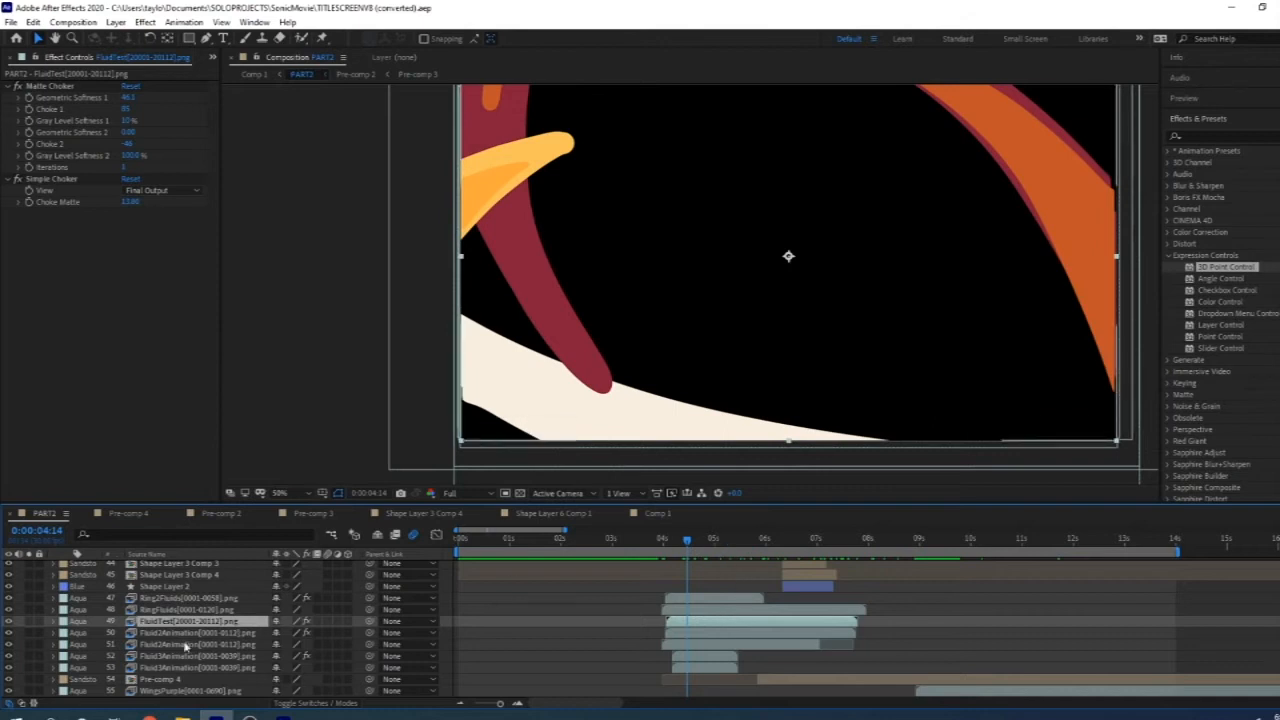
left_click(180, 645)
left_click(43, 636)
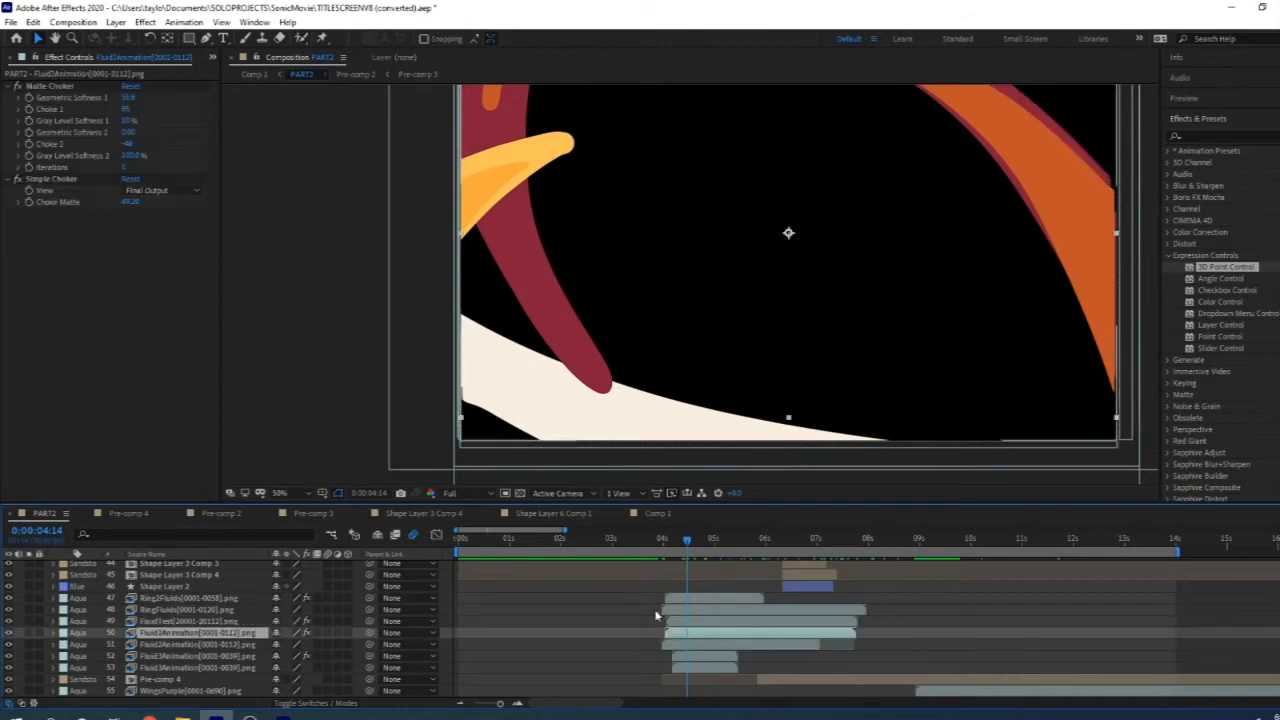
left_click(199, 646)
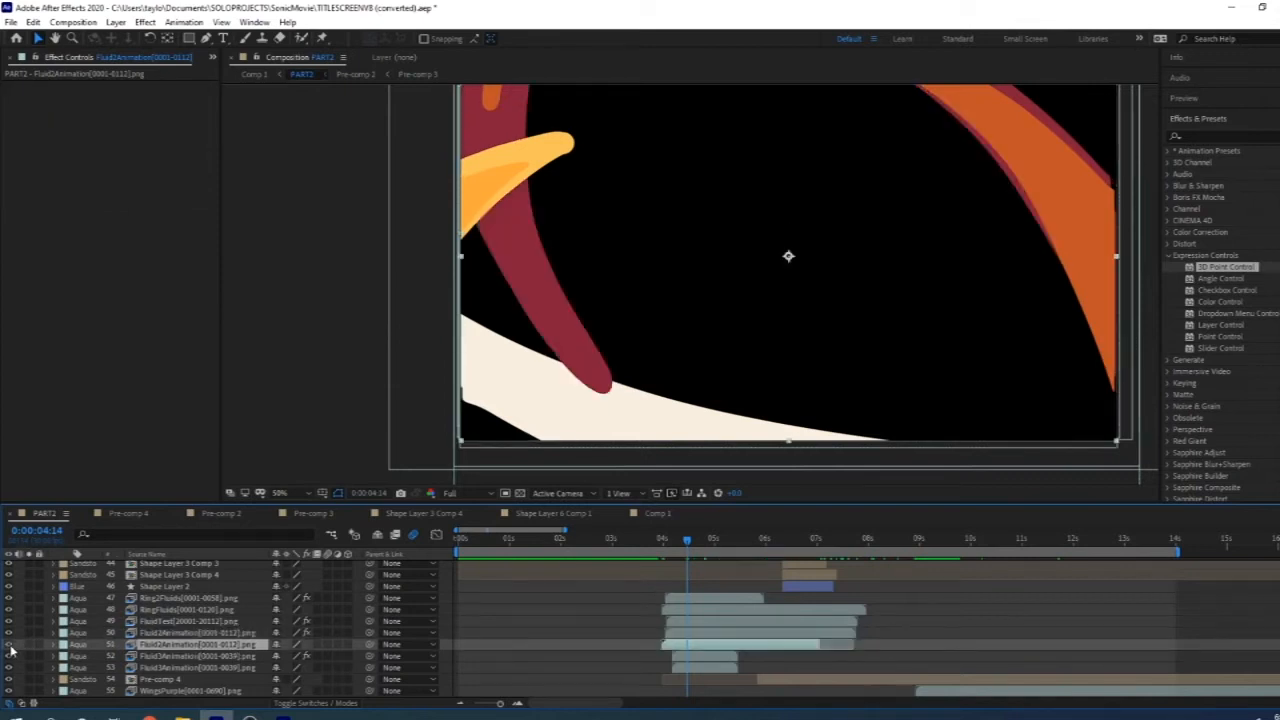
Step: Compare the composition with the lower Fluid2Animation layer hidden and shown at 0:00:04:26, and preview up to 0:00:05:03
left_click(708, 542)
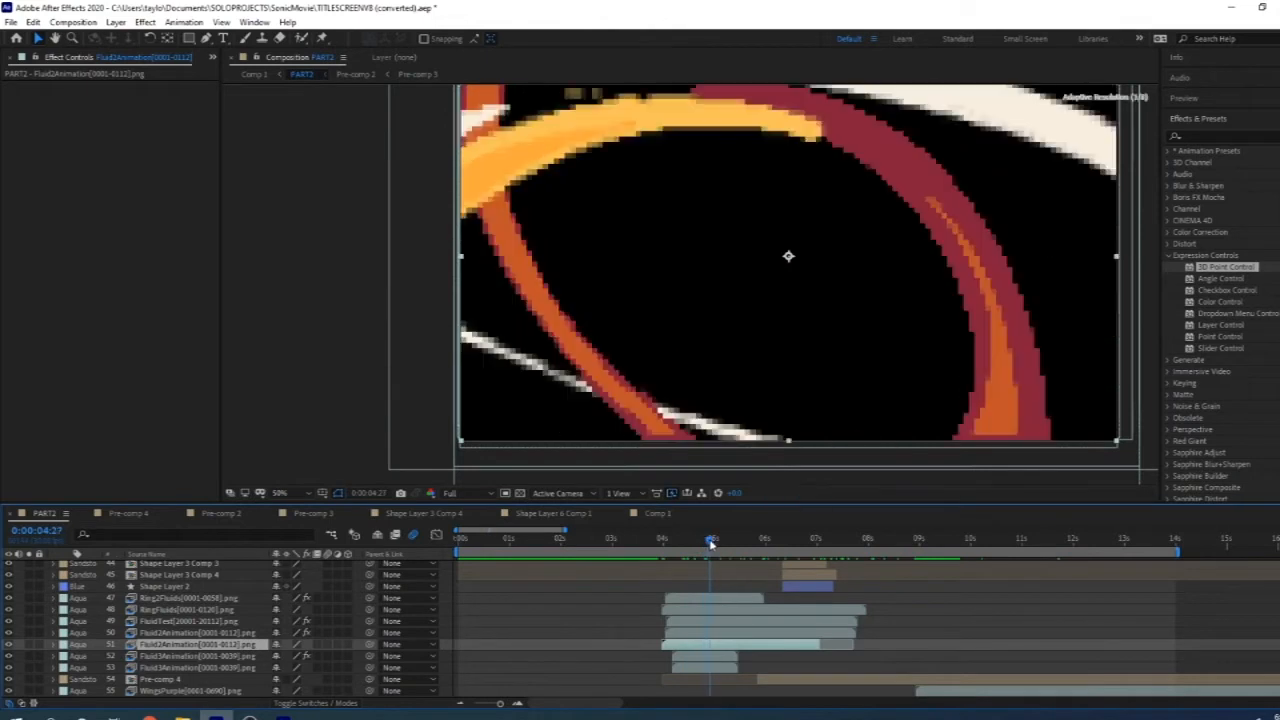
left_click(9, 645)
left_click(9, 646)
left_click(9, 646)
left_click(9, 646)
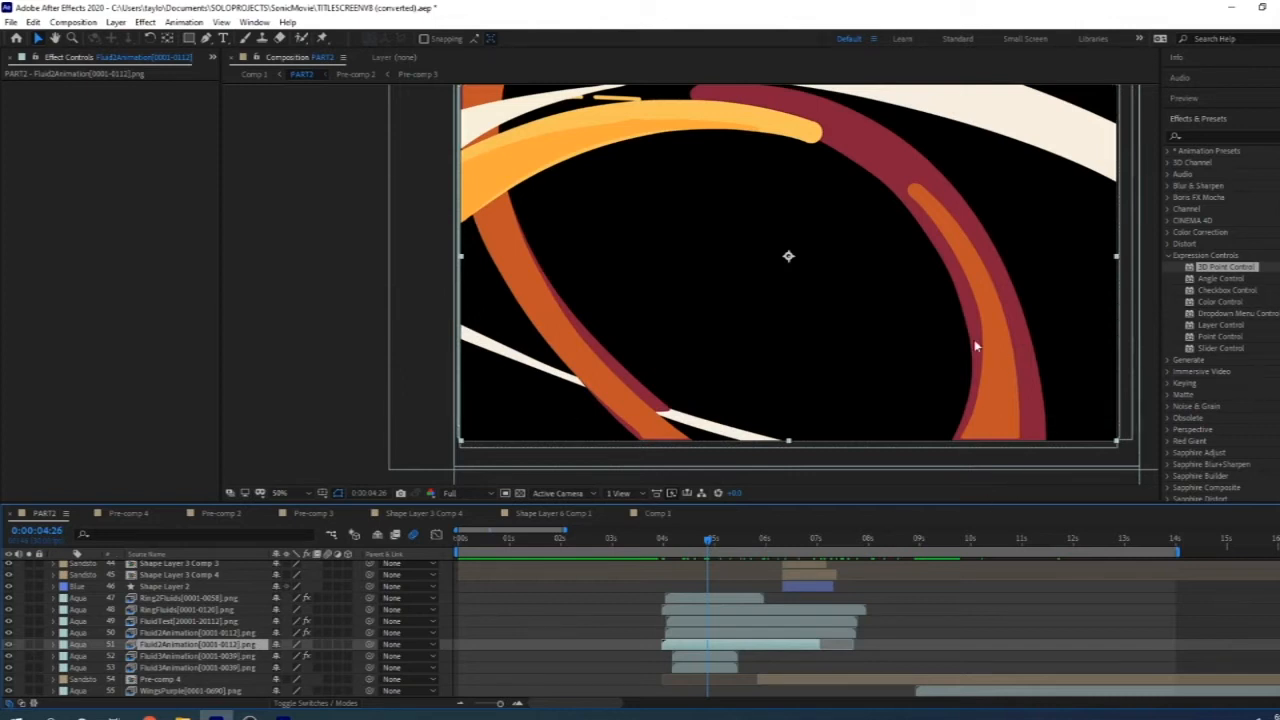
left_click_drag(870, 280, 862, 308)
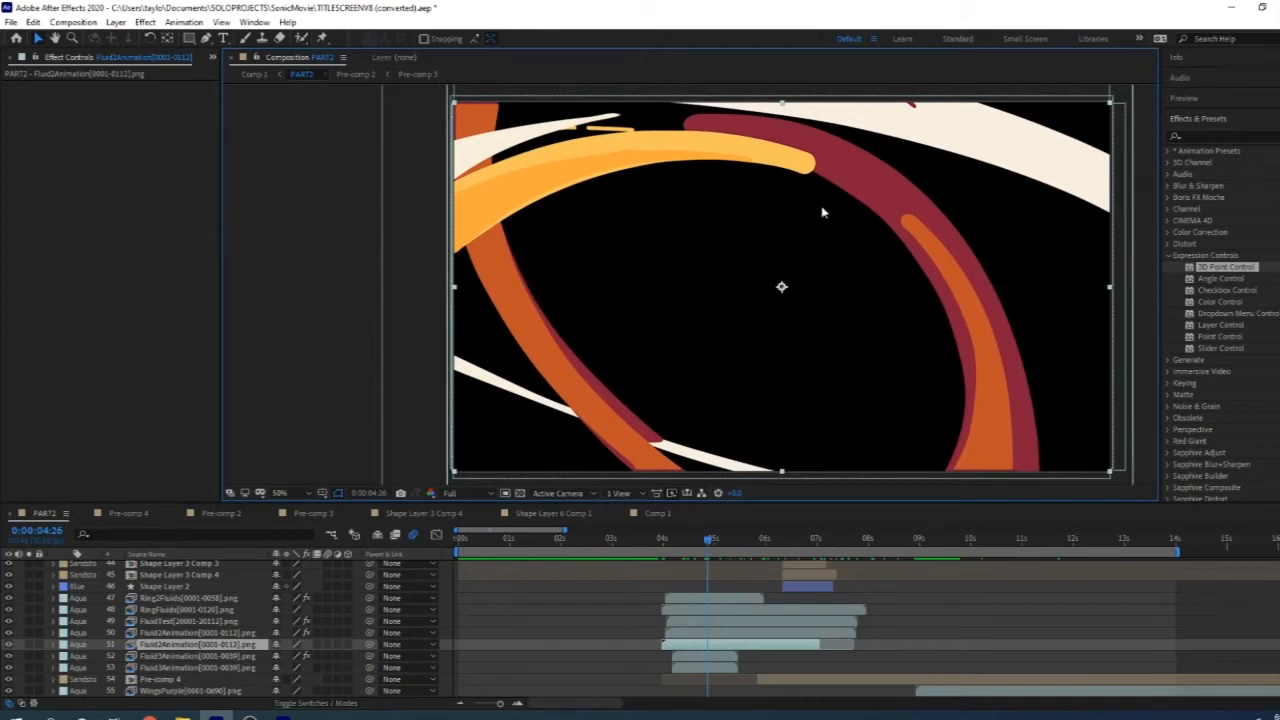
left_click_drag(713, 543, 723, 543)
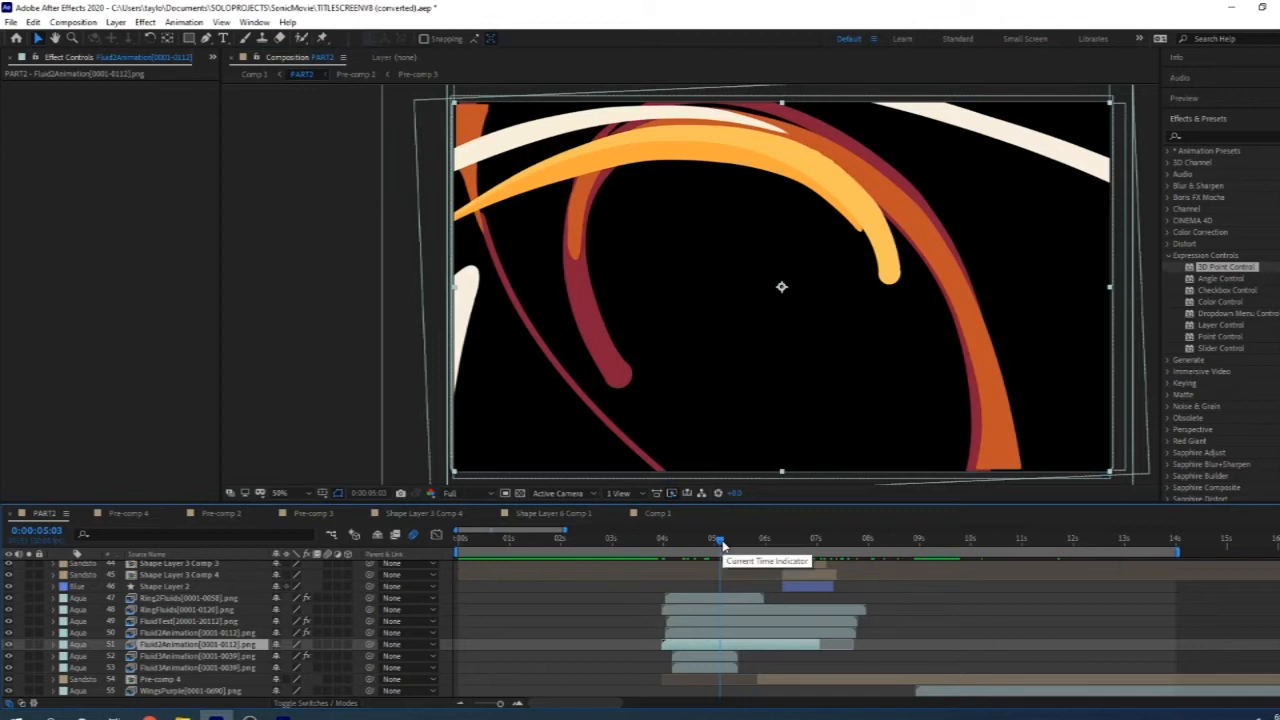
Step: Compare the Fluid2Animation and FluidTest layers, hiding and showing FluidTest, and preview back to 0:00:04:25
left_click(195, 634)
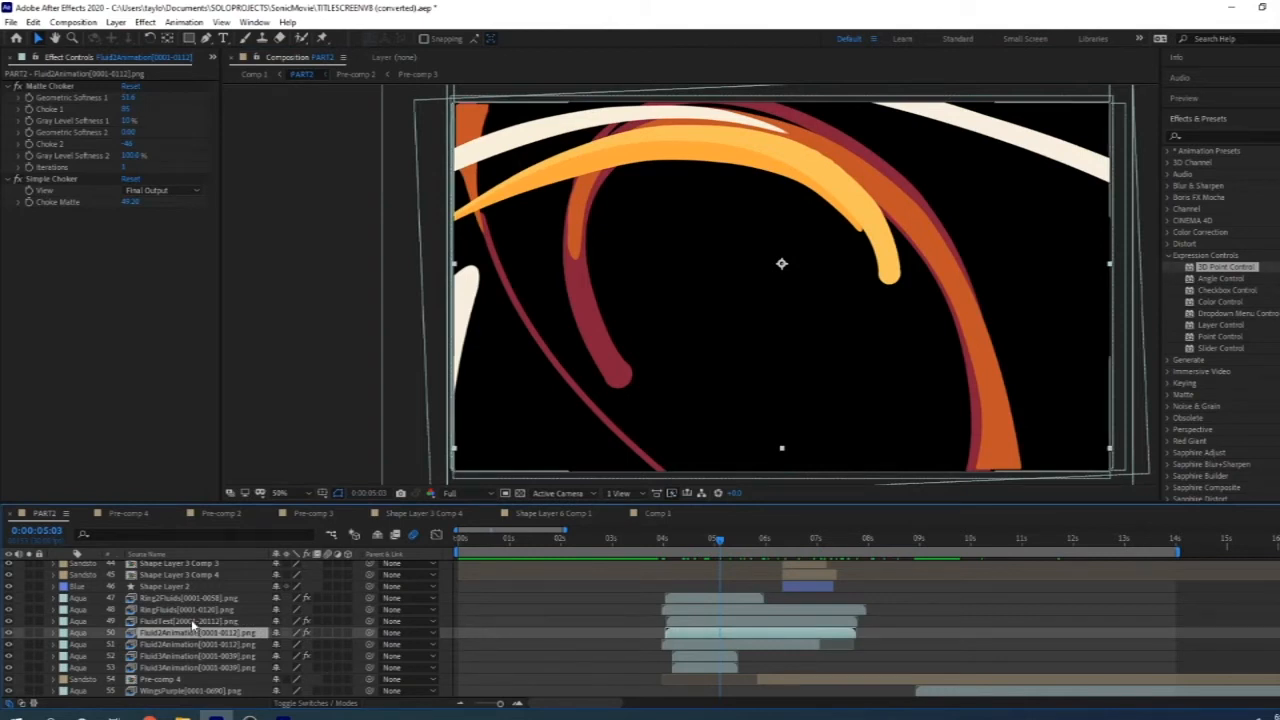
left_click(191, 620)
left_click(186, 644)
left_click(209, 626)
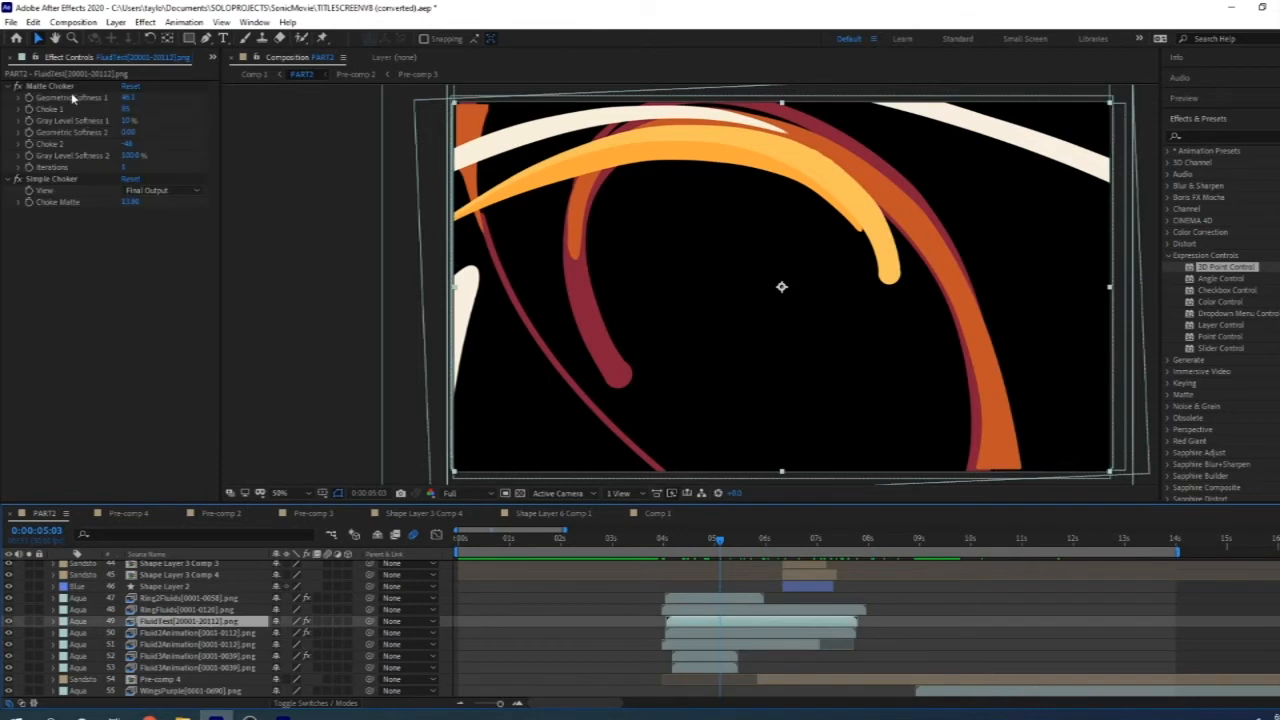
left_click(9, 622)
left_click(9, 622)
mouse_move(717, 543)
left_mouse_down()
mouse_move(692, 540)
mouse_move(705, 542)
left_mouse_up()
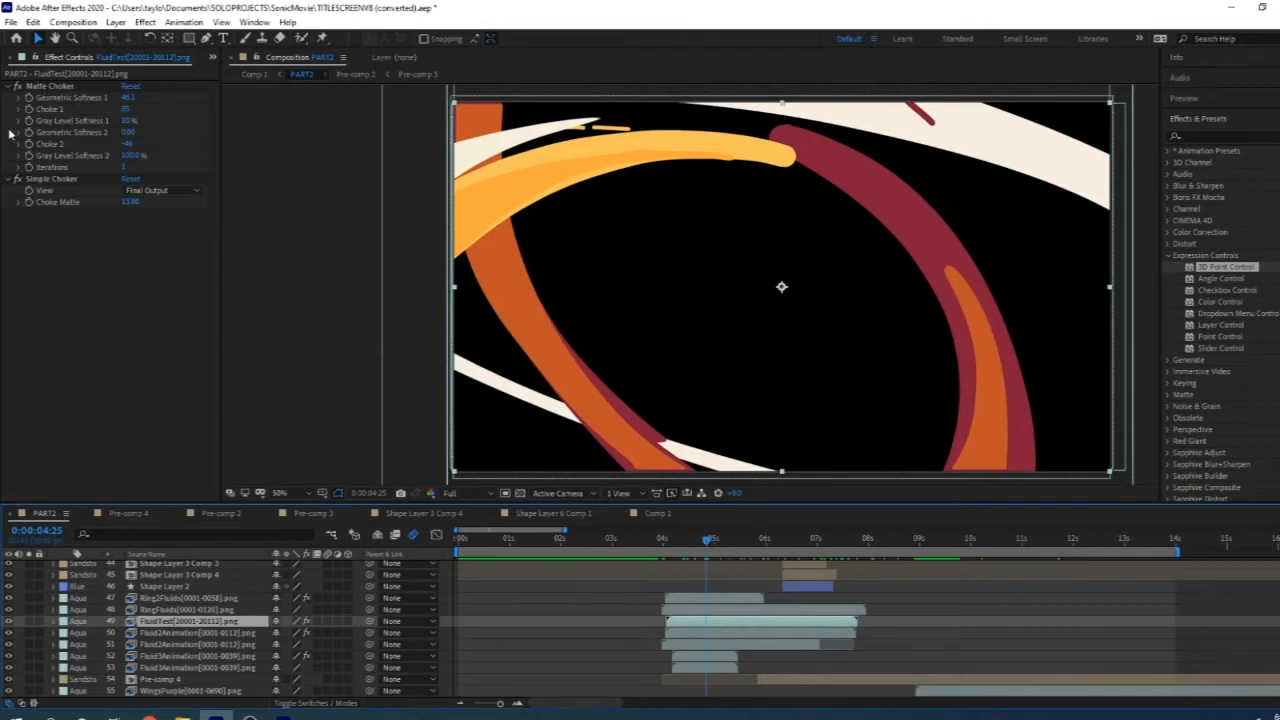
Step: Compare the FluidTest layer with Matte Choker and Simple Choker off and on, and preview the frames past 0:00:05:05
left_click(17, 86)
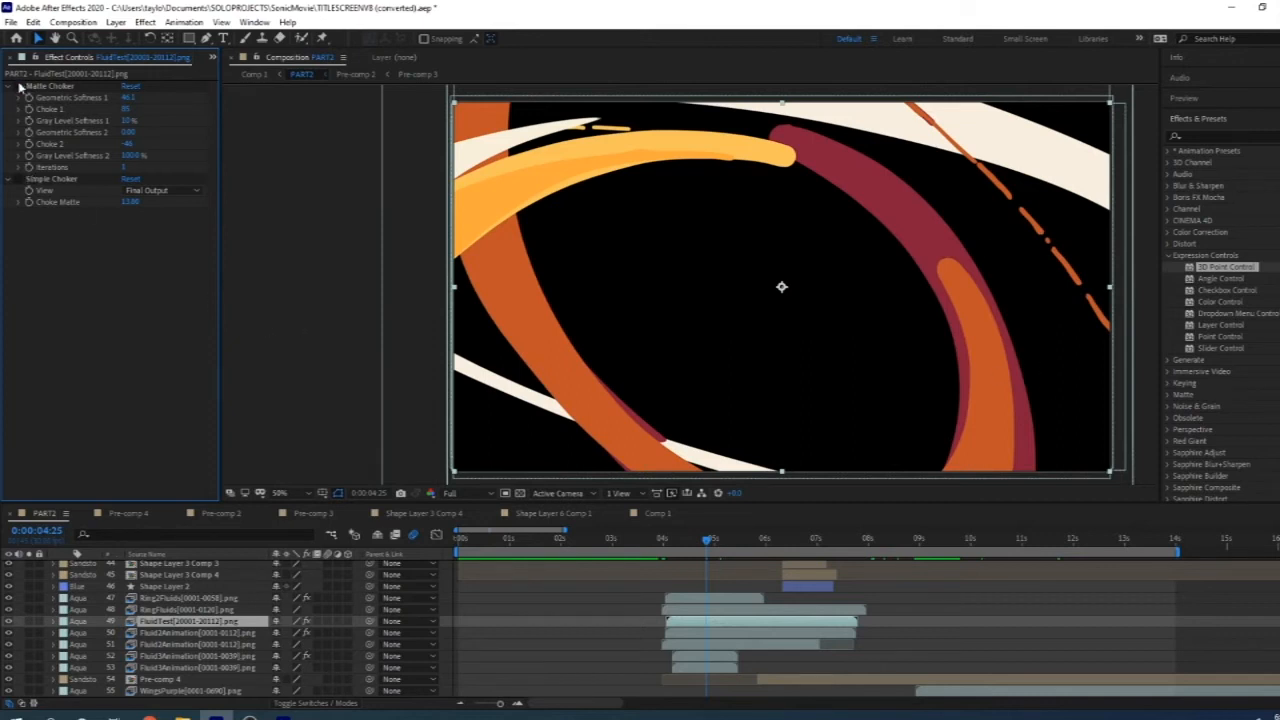
left_click(19, 86)
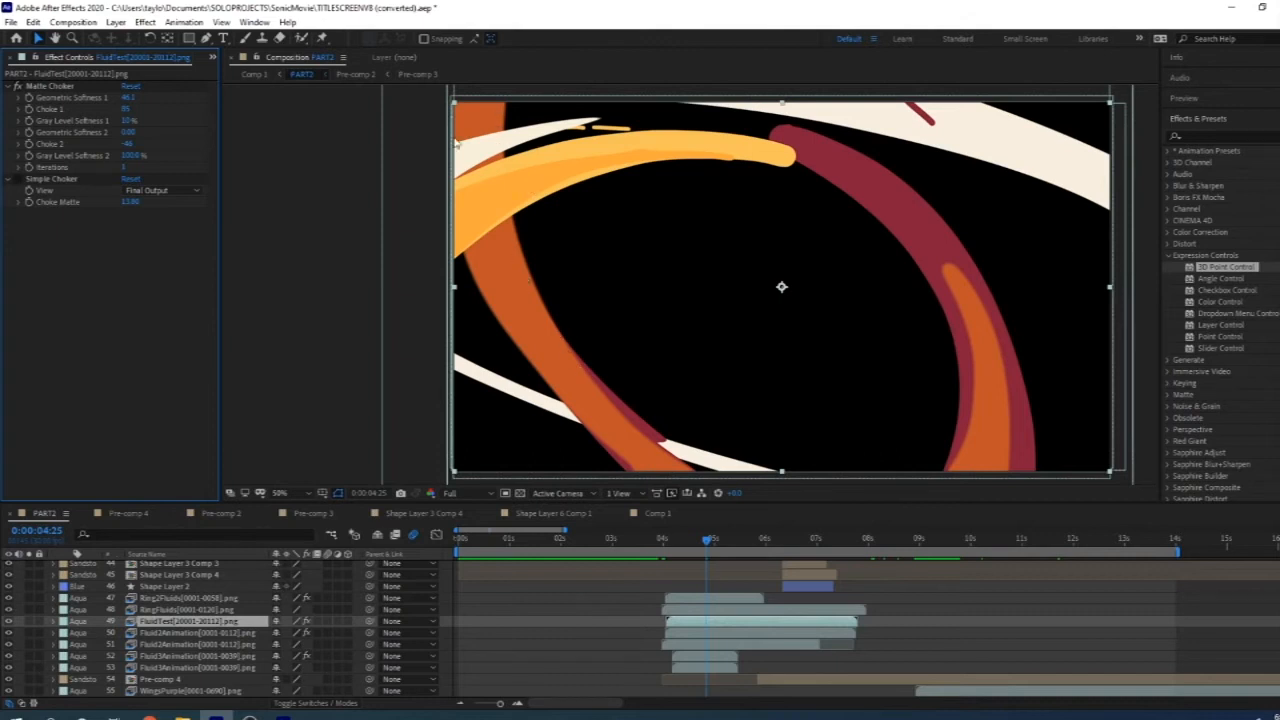
left_click(18, 179)
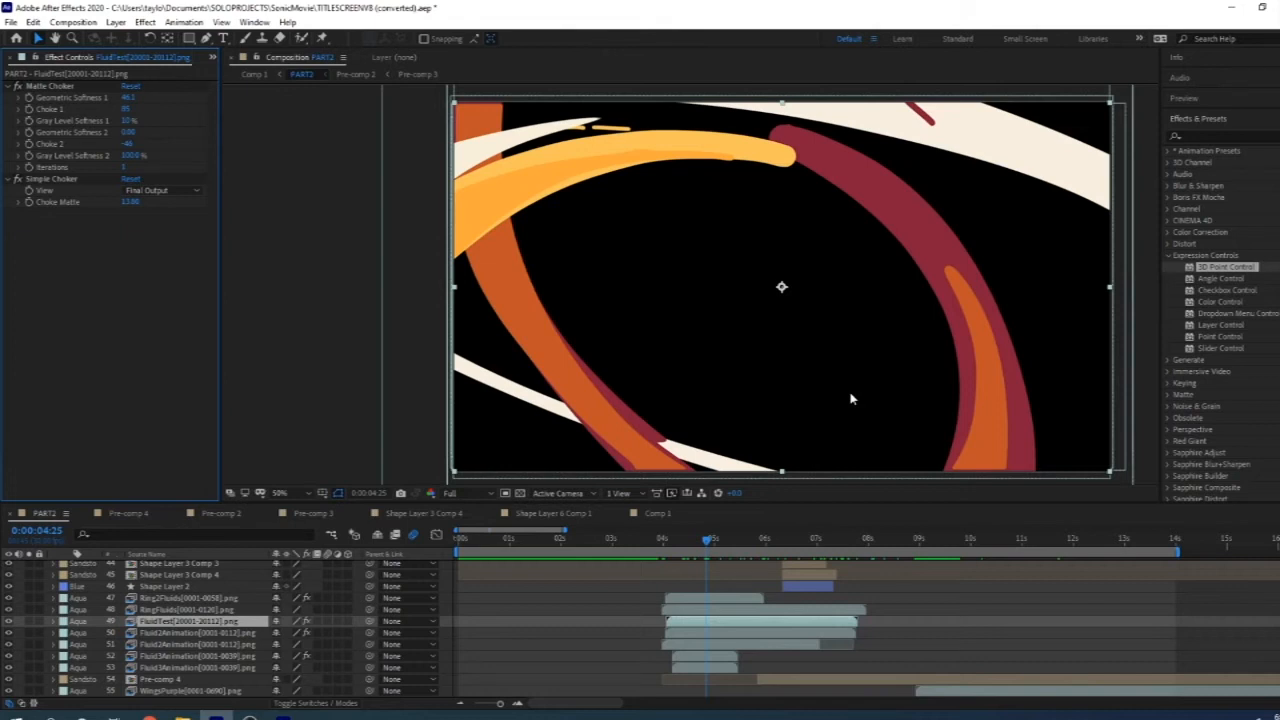
left_click(722, 541)
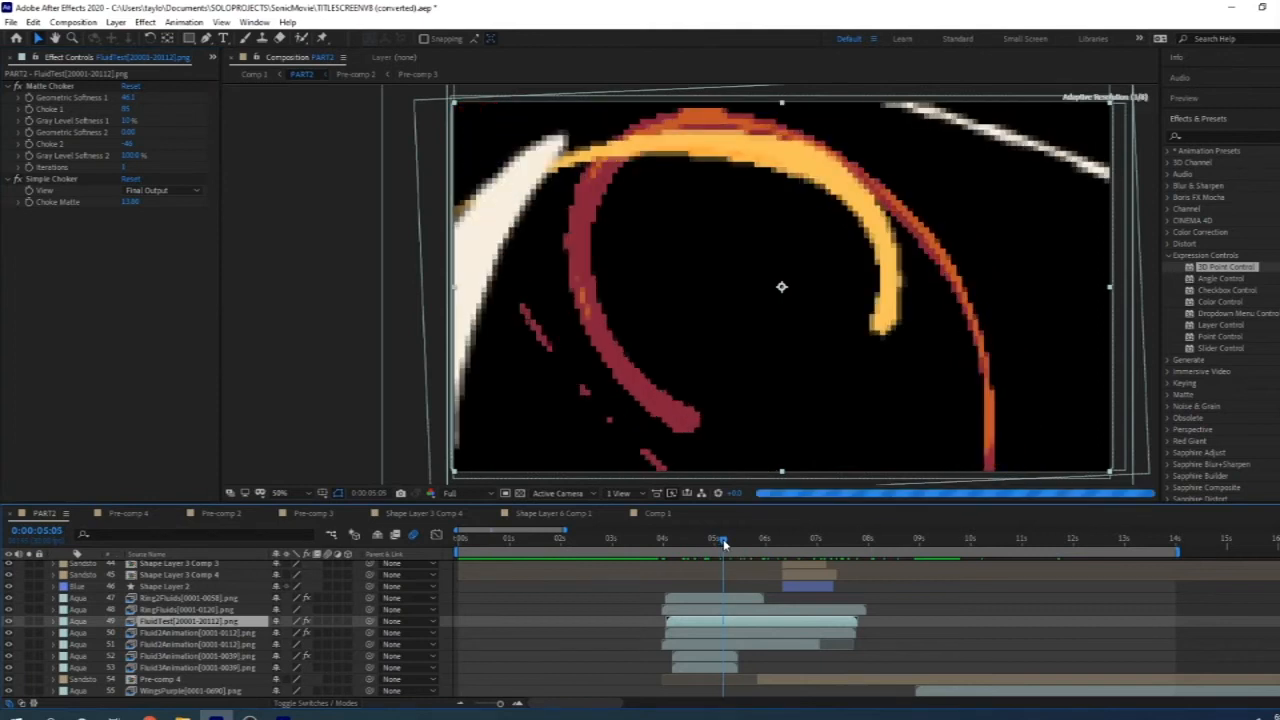
left_click(730, 541)
left_click(741, 541)
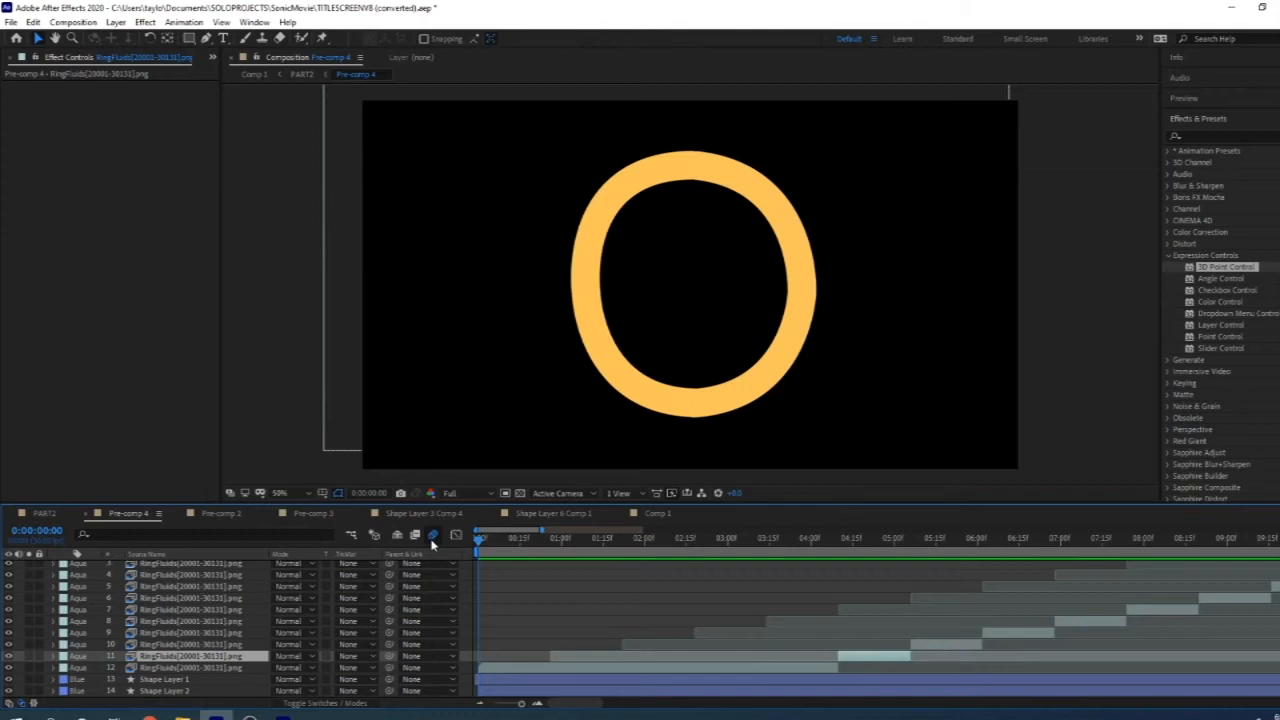
Step: Select Shape Layer 1 in Pre-comp 4 and preview the ring up to 0:00:01:00
left_click(165, 679)
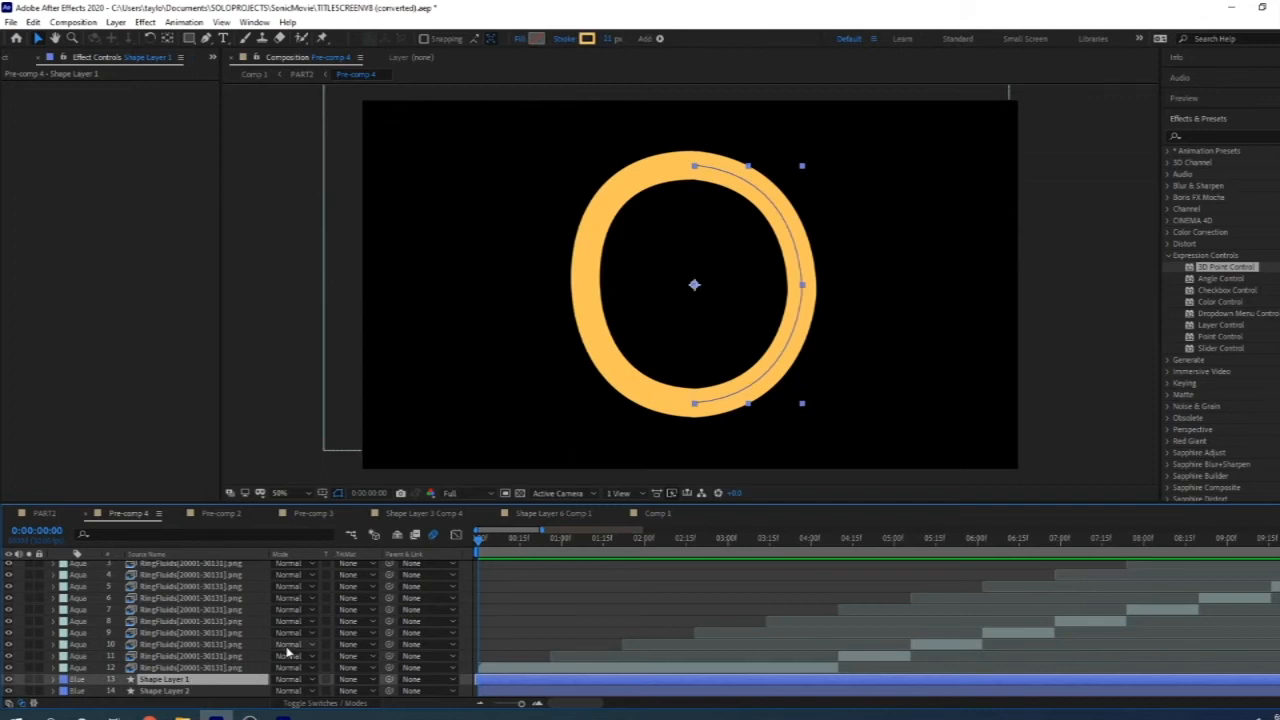
left_click_drag(490, 541, 561, 571)
scroll(183, 690, "up", 1)
scroll(175, 690, "down", 1)
Step: Reveal the keyframed properties of Shape Layer 1 and Shape Layer 2, the two halves of the ring
left_click(161, 691)
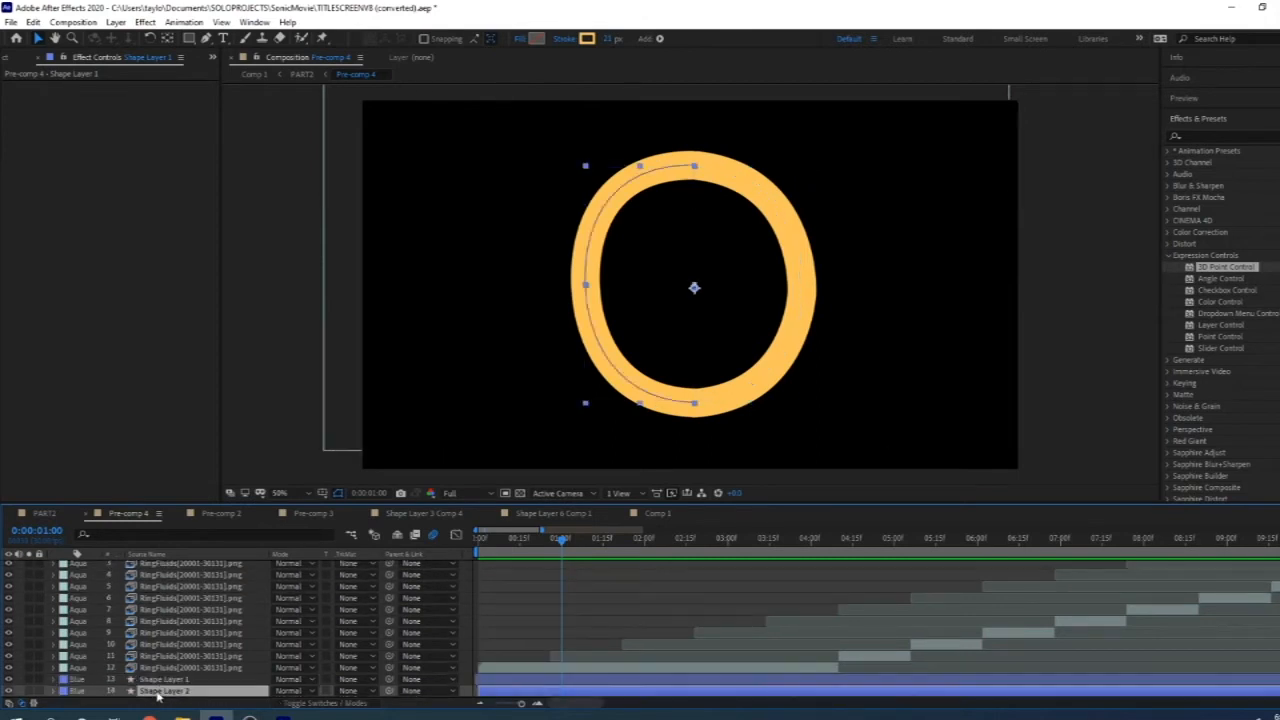
left_click(160, 681)
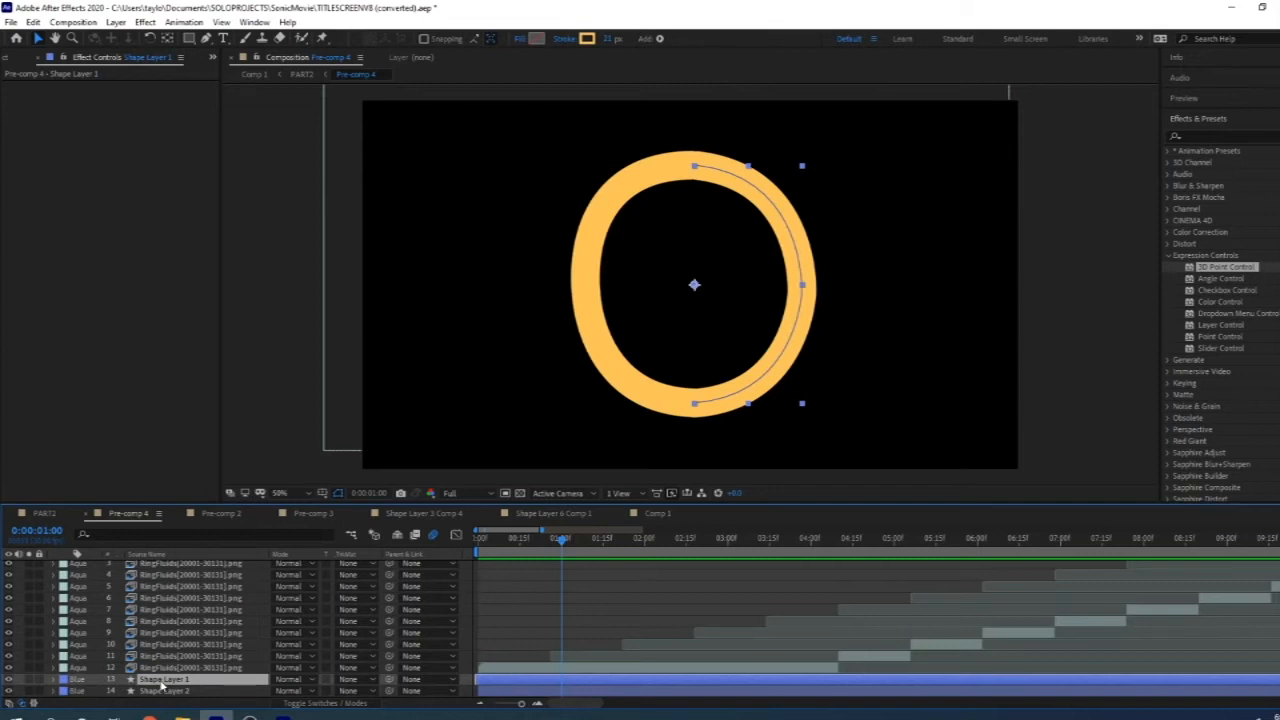
key("u")
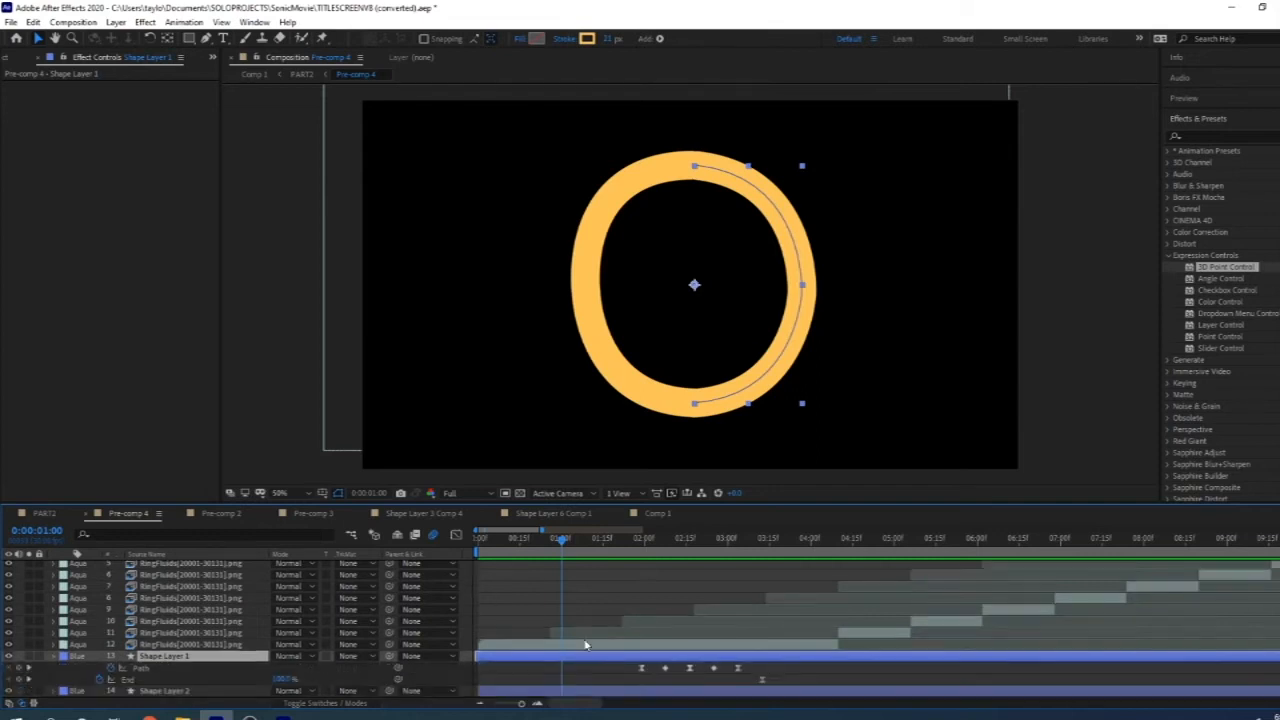
left_click(167, 693)
key("u")
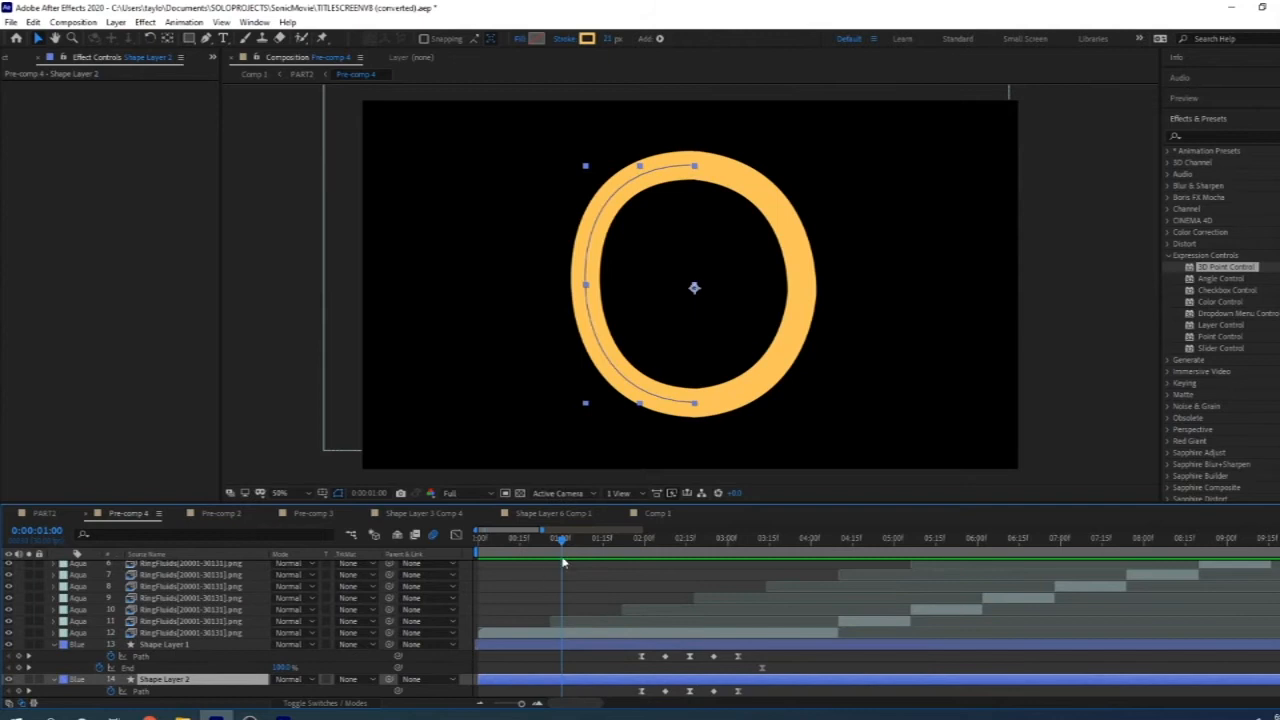
Step: Preview how the ring's path keyframes narrow it between 0:00:01:28 and 0:00:02:07
mouse_move(621, 543)
left_mouse_down()
mouse_move(653, 548)
mouse_move(642, 553)
left_mouse_up()
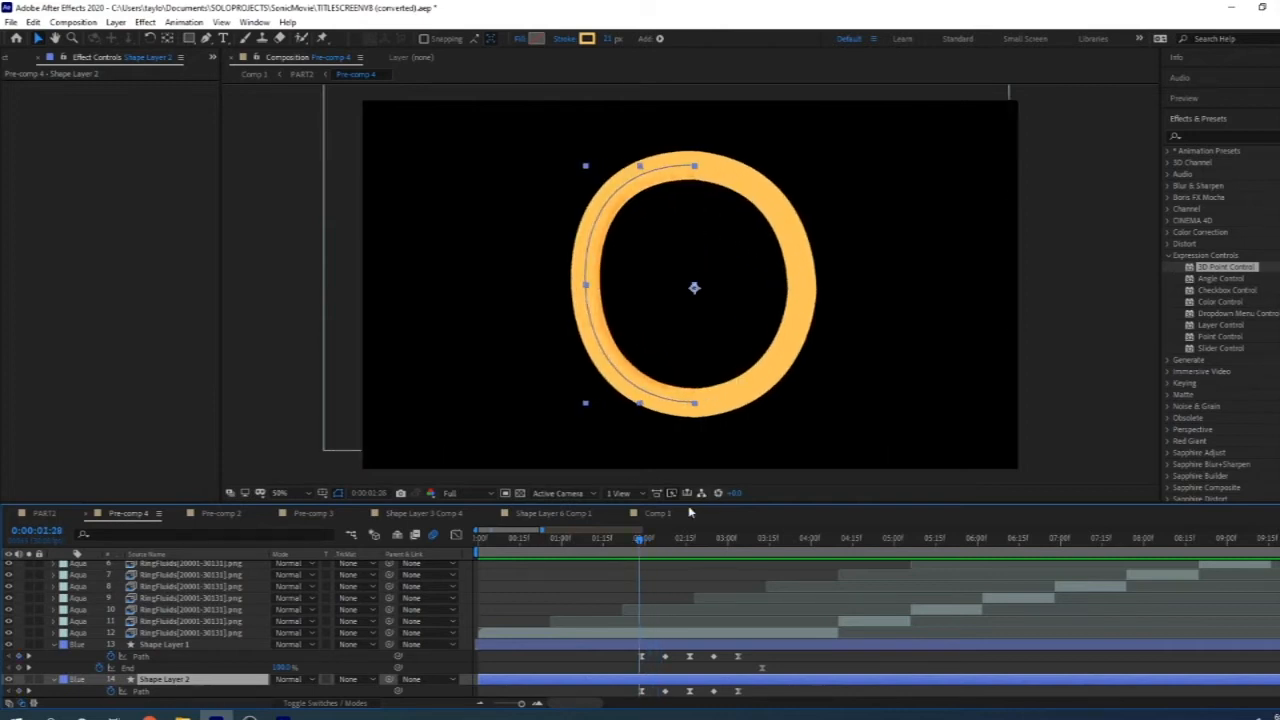
left_click(664, 549)
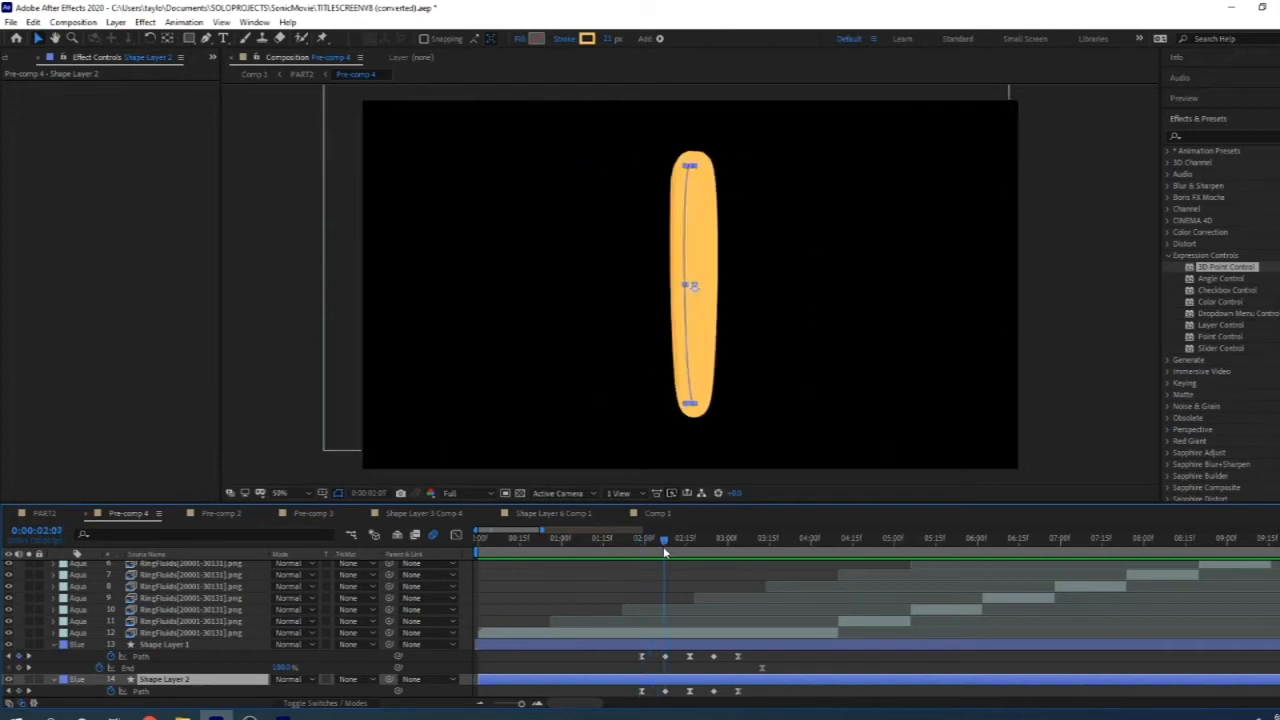
left_click_drag(664, 546, 633, 546)
Step: Select the RingFluids layer directly above Shape Layer 1 and preview its shading on the ring up to 0:00:02:05
left_click(600, 634)
scroll(712, 214, "up", 1)
scroll(704, 243, "down", 1)
mouse_move(639, 538)
left_mouse_down()
mouse_move(595, 543)
mouse_move(693, 552)
mouse_move(650, 545)
mouse_move(660, 548)
left_mouse_up()
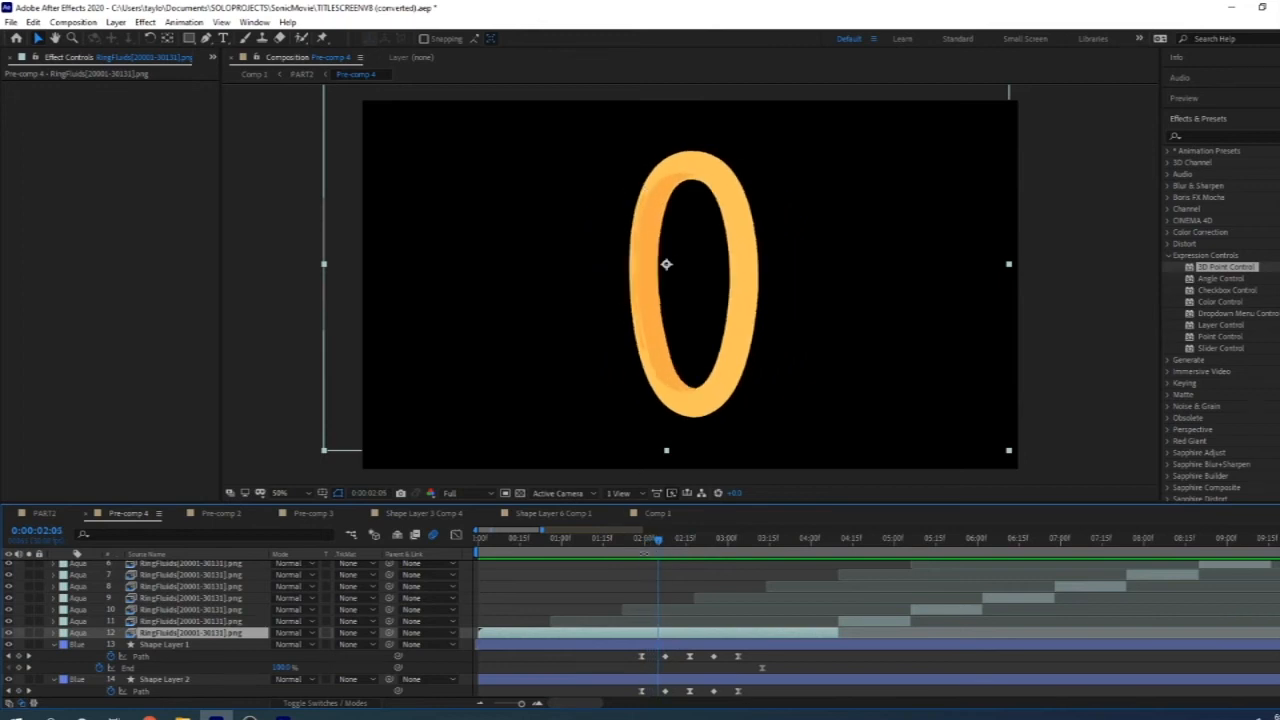
Step: Preview the RingFluids shading on the ring in Pre-comp 4 between 0:00:02:05 and 0:00:02:27
left_click_drag(658, 546, 719, 552)
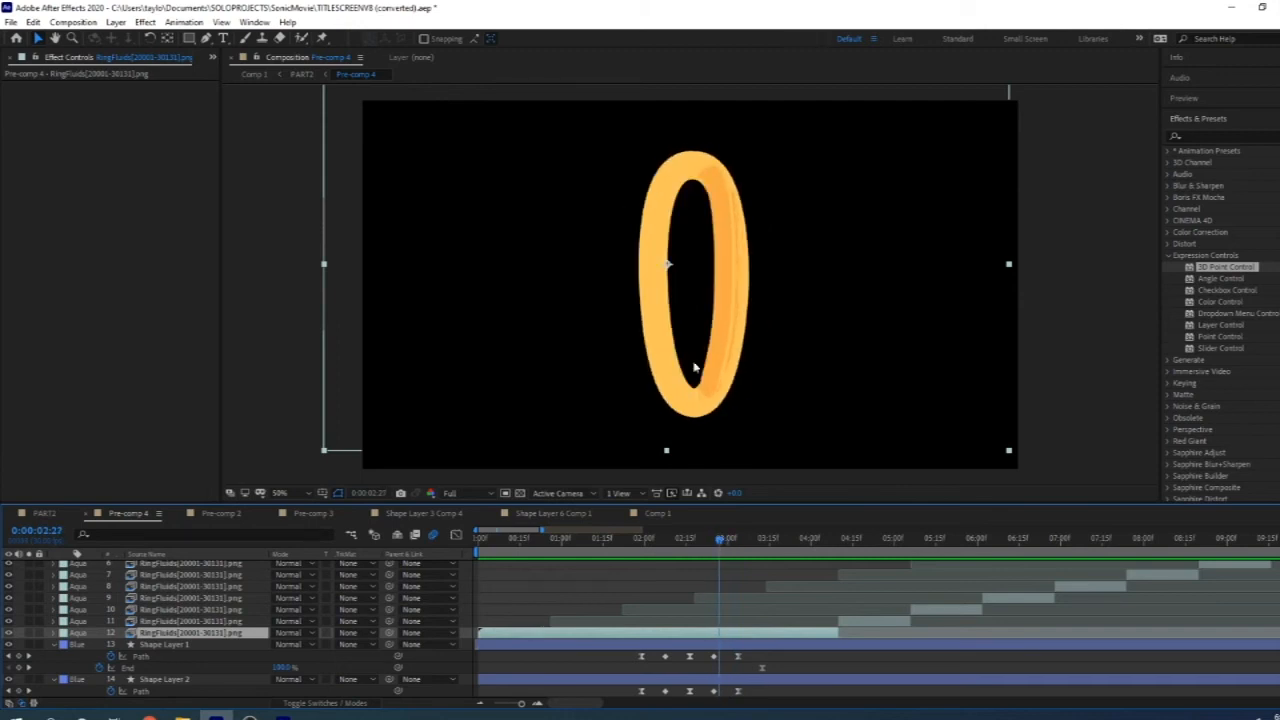
mouse_move(718, 544)
left_mouse_down()
mouse_move(754, 543)
mouse_move(684, 542)
mouse_move(706, 541)
left_mouse_up()
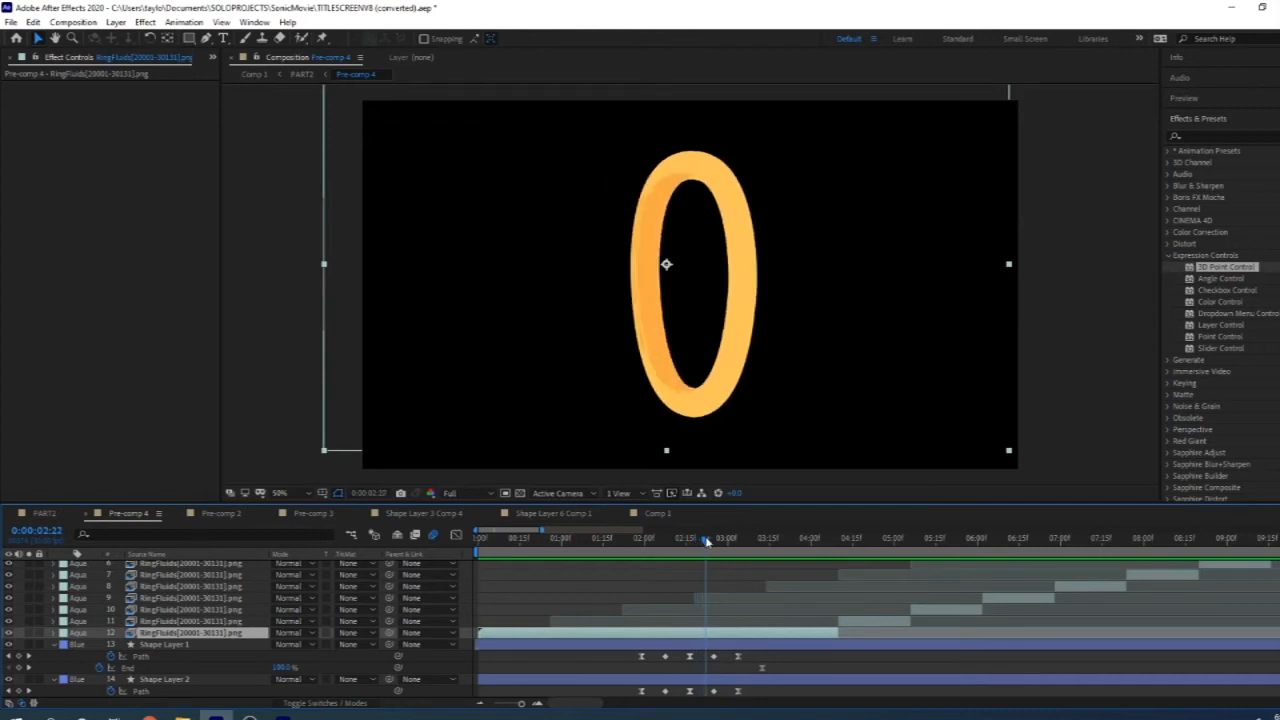
mouse_move(707, 536)
left_mouse_down()
mouse_move(653, 541)
mouse_move(697, 540)
left_mouse_up()
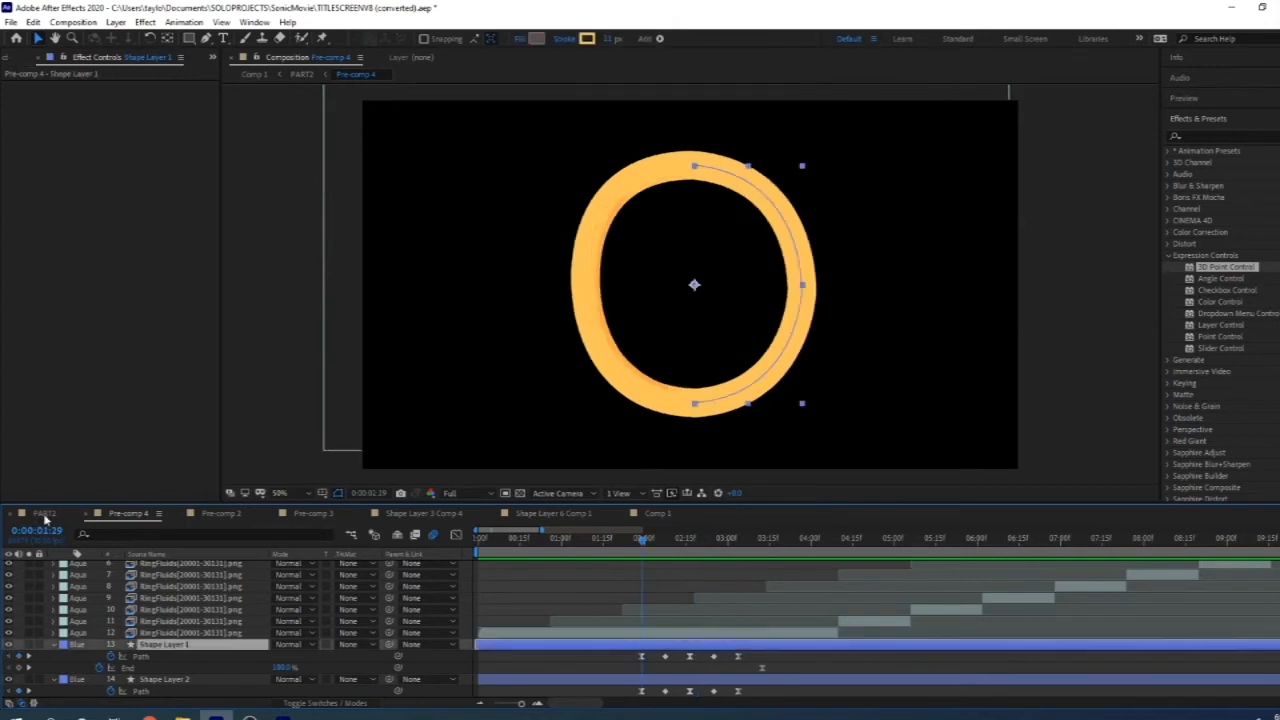
Step: Go back to PART2, open Pre-comp 2 and preview its half ring at 0:00:01:23
left_click(44, 513)
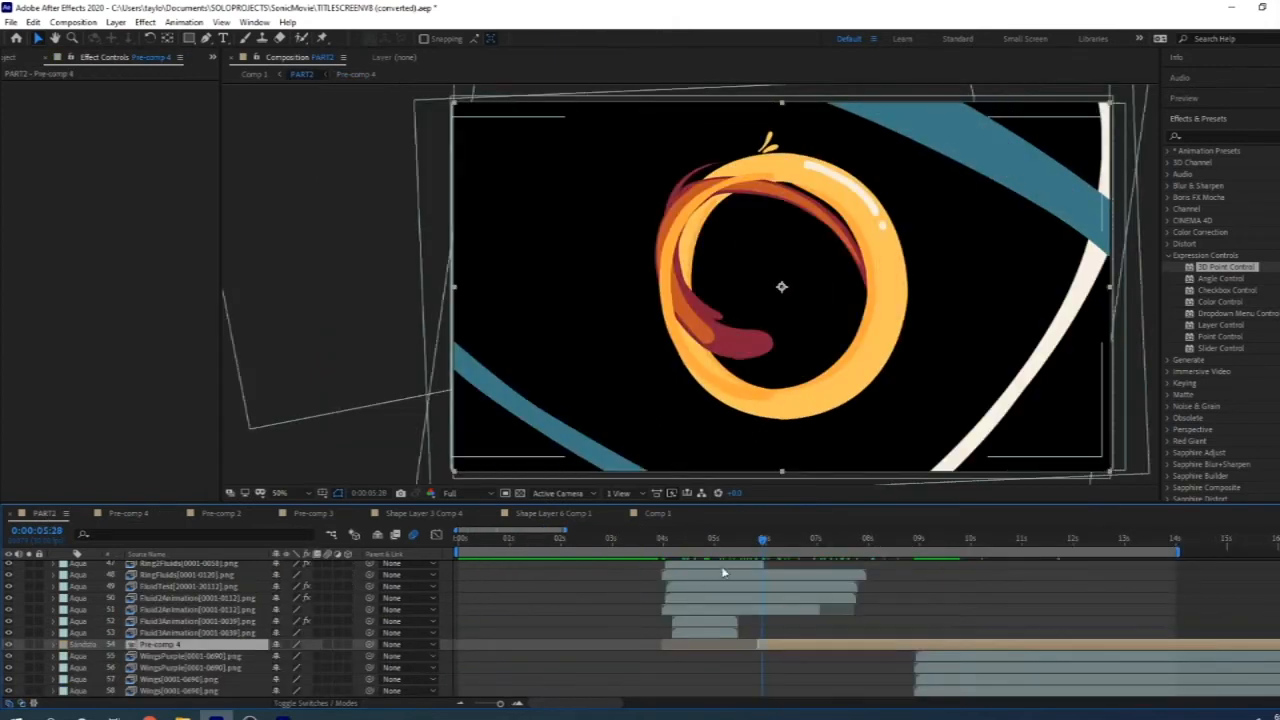
left_click(221, 513)
left_click_drag(655, 540, 629, 545)
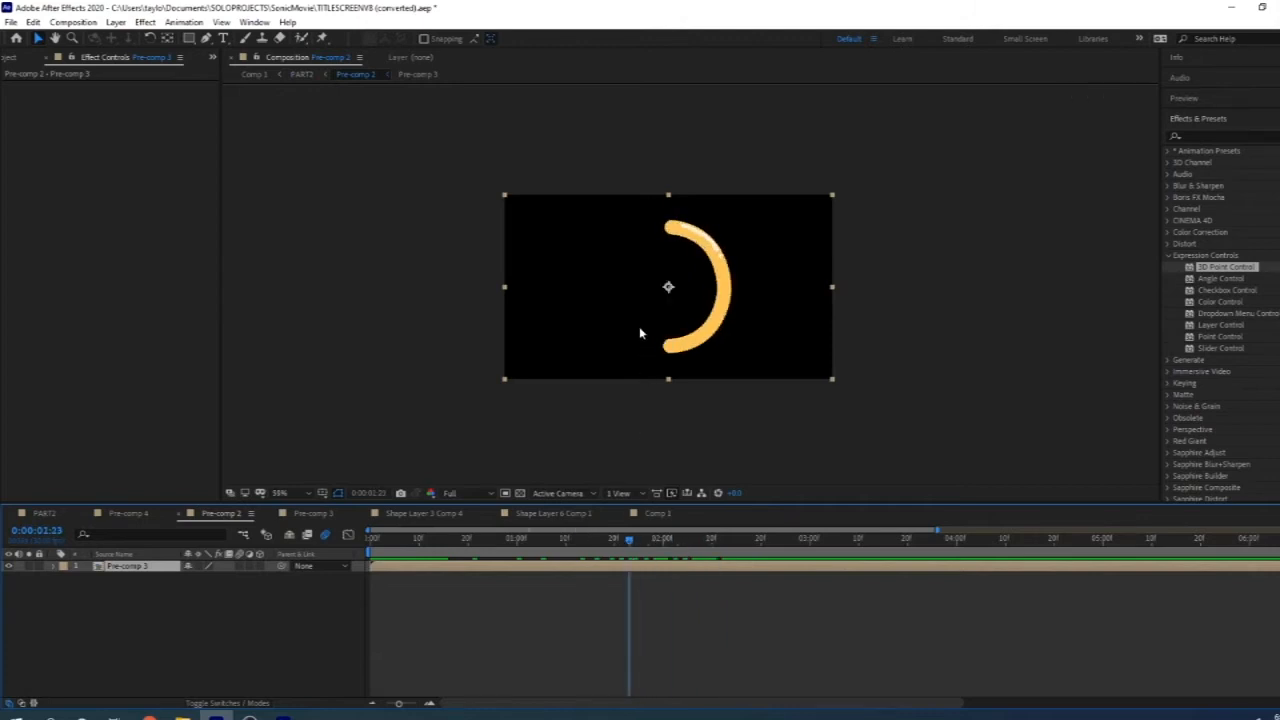
key("period")
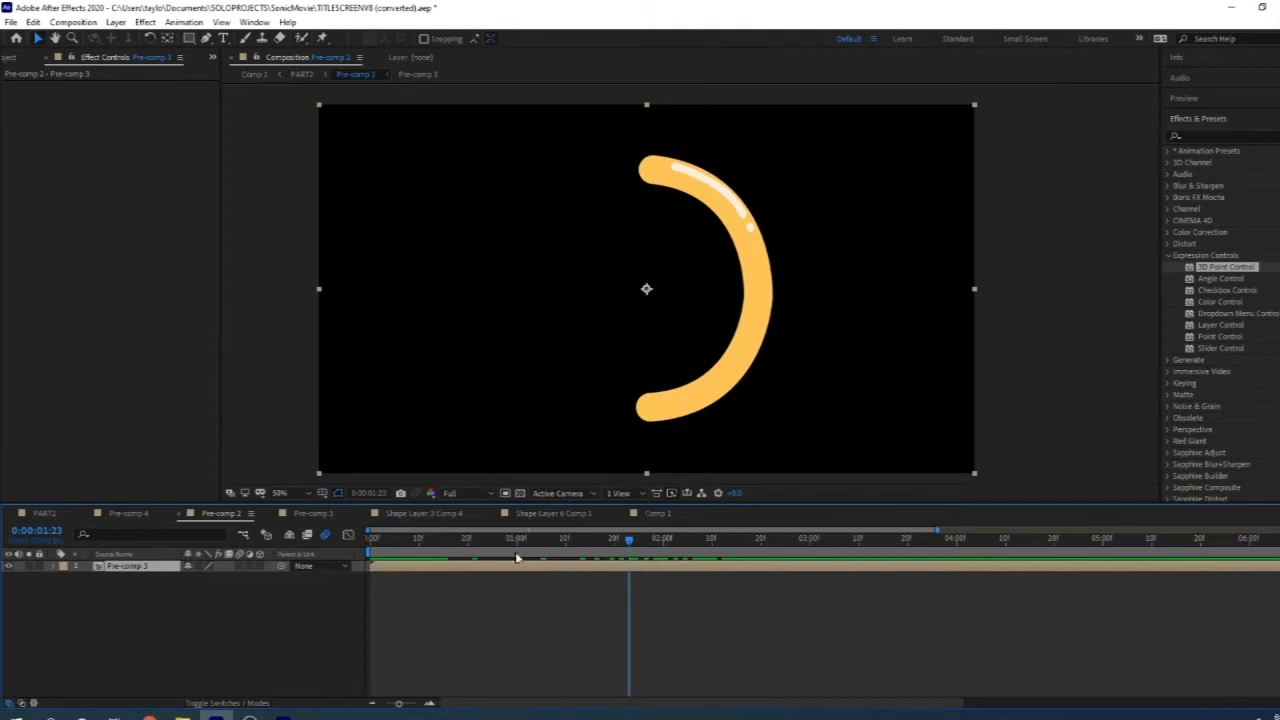
Step: Open Pre-comp 3, select the RingFluids layer directly above Shape Layer 3 and preview the fluid edge up to 0:00:02:09
double_click(160, 567)
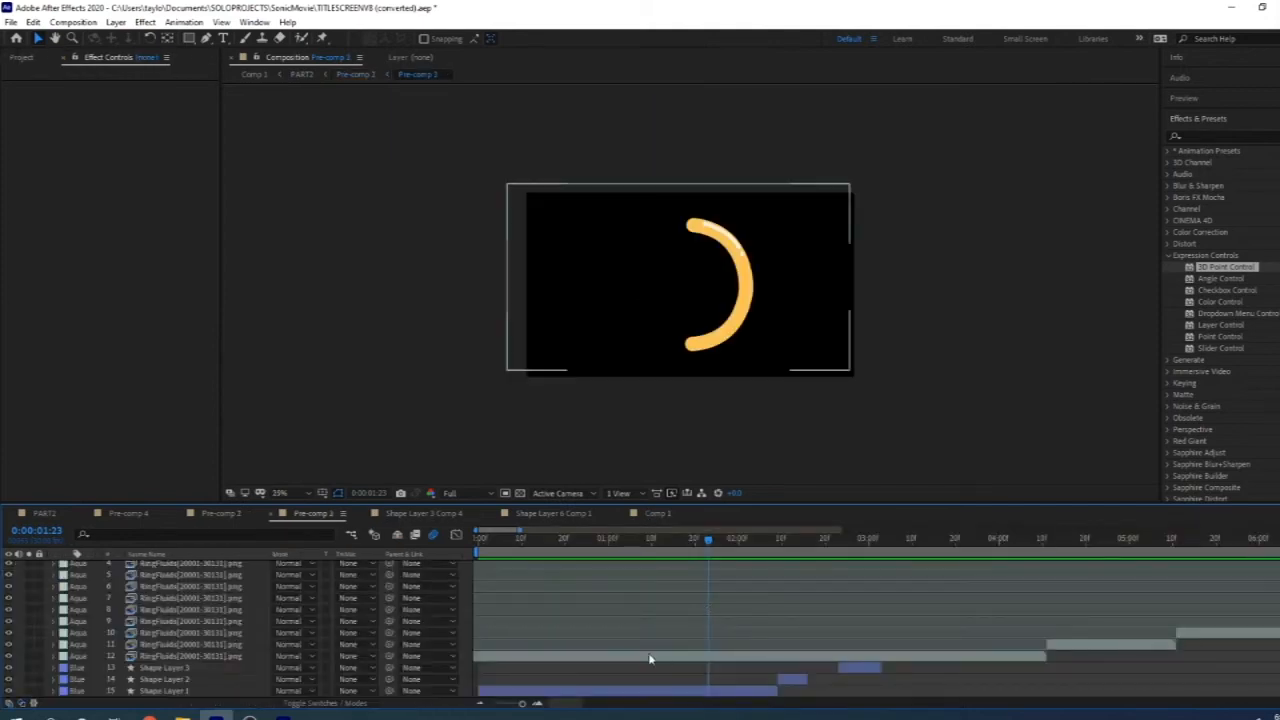
left_click(519, 659)
left_click_drag(708, 540, 758, 562)
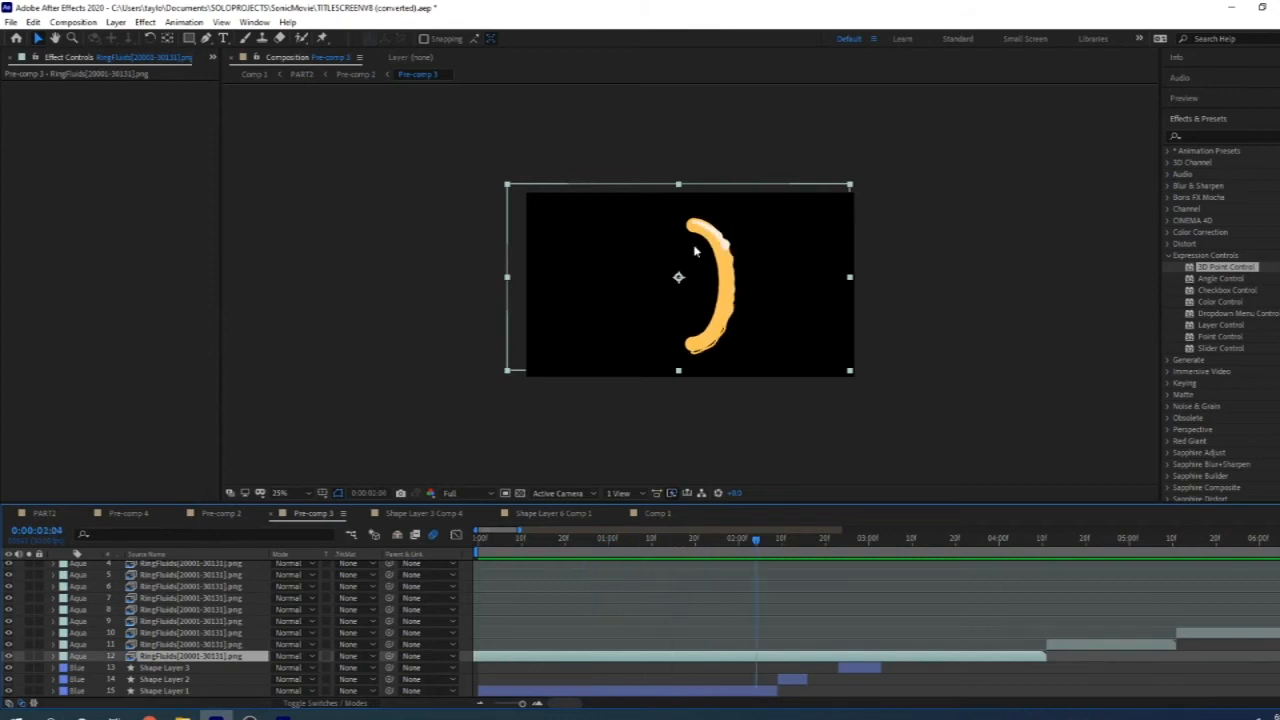
key("period")
left_click_drag(757, 540, 782, 546)
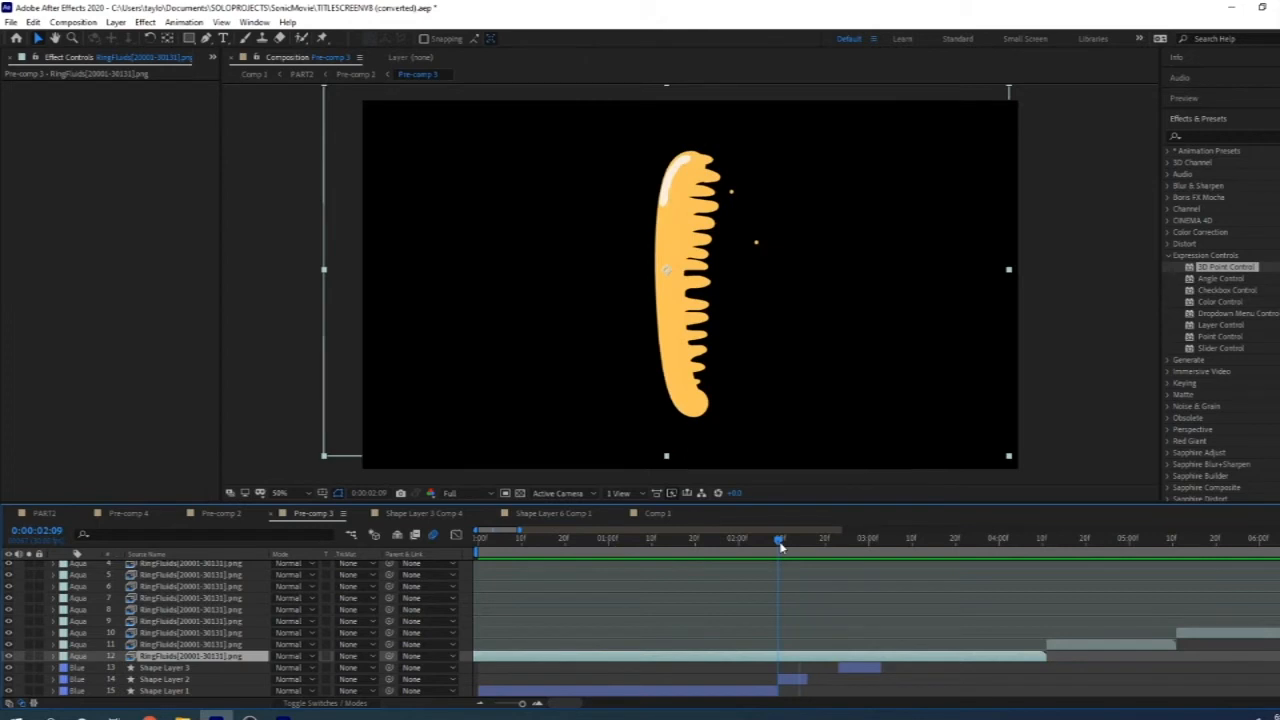
Step: Compare the drawn fluid frames on the turning half ring in Pre-comp 3 between 0:00:02:07 and 0:00:02:24
mouse_move(781, 546)
left_mouse_down()
mouse_move(767, 546)
mouse_move(784, 553)
left_mouse_up()
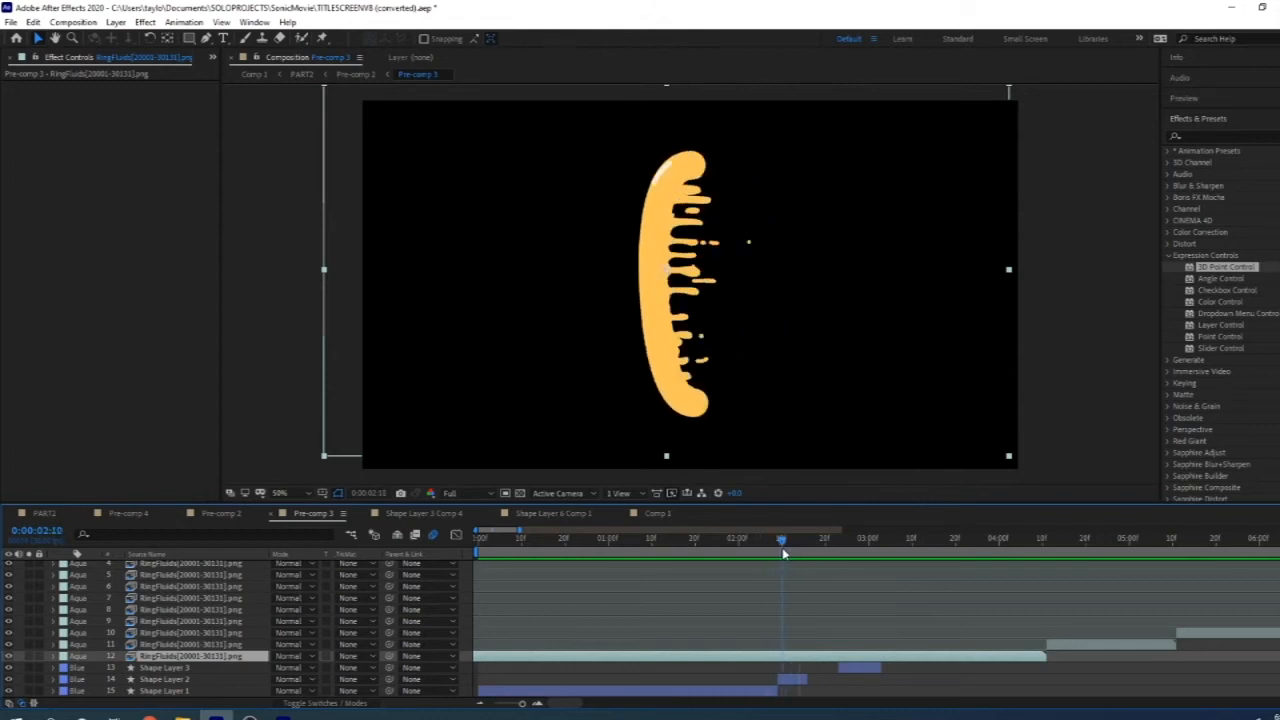
mouse_move(784, 553)
left_mouse_down()
mouse_move(800, 556)
mouse_move(777, 562)
left_mouse_up()
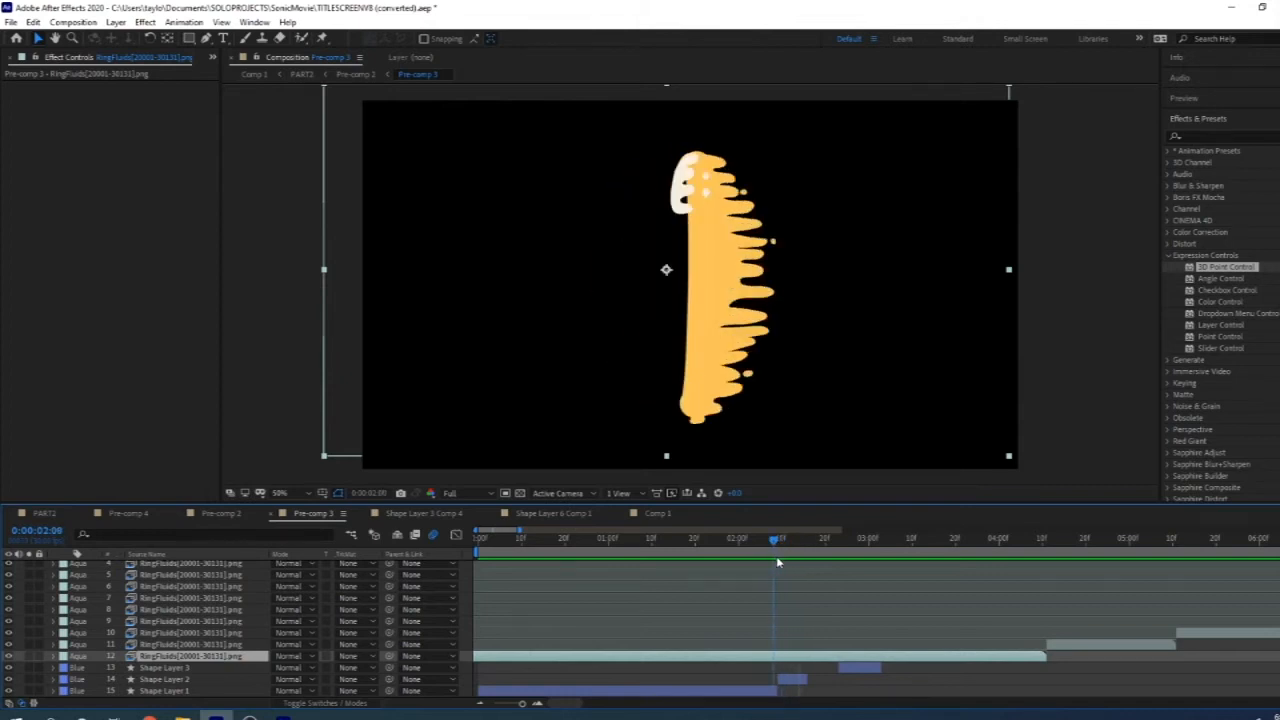
left_click_drag(778, 562, 843, 571)
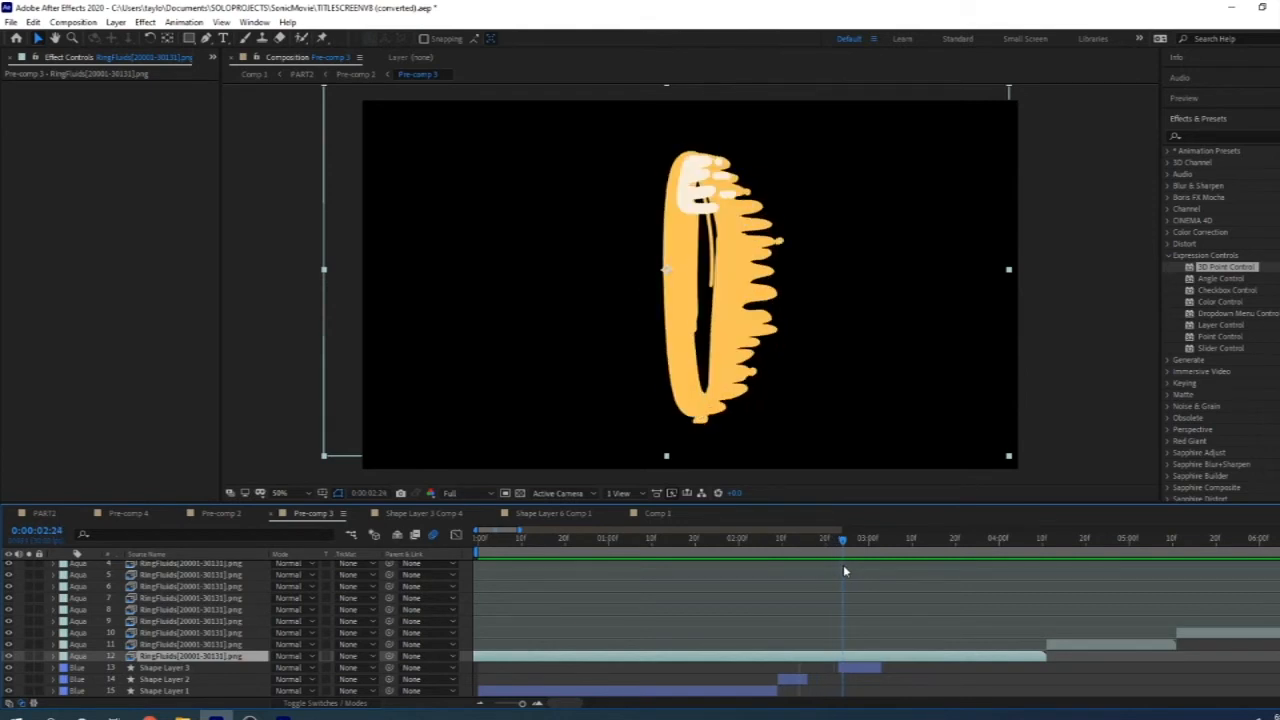
left_click_drag(846, 571, 775, 577)
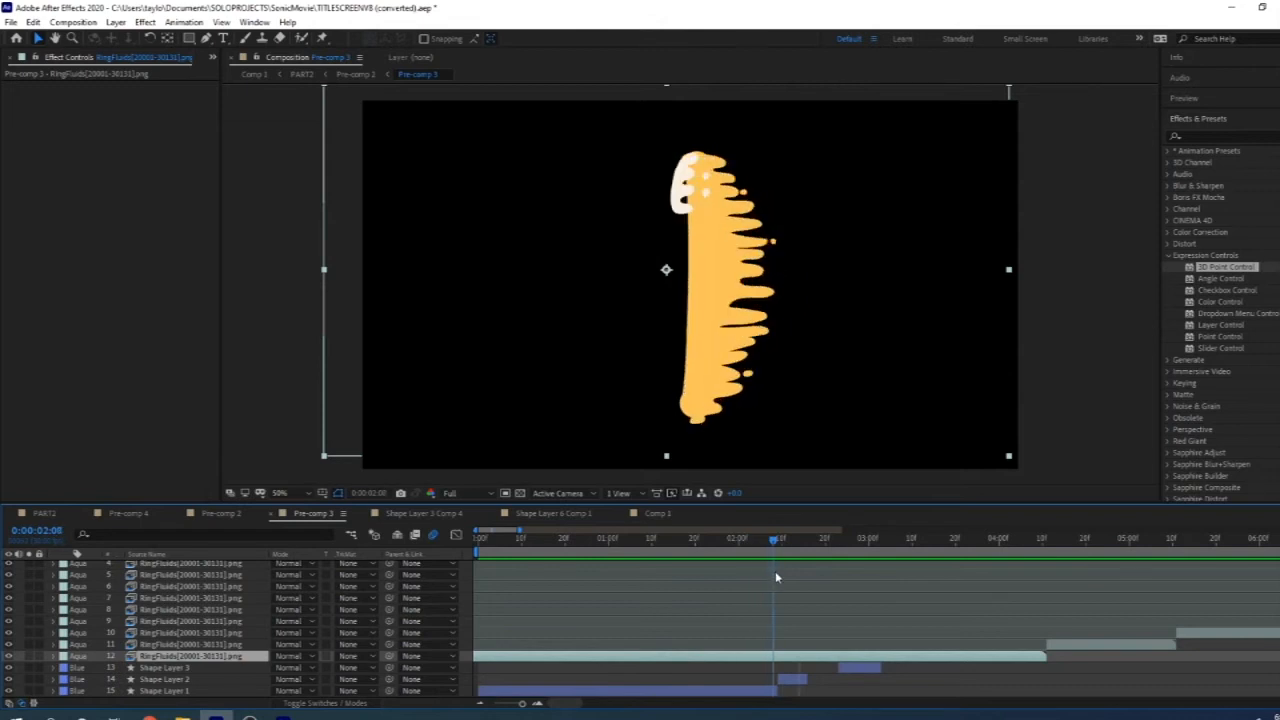
left_click_drag(776, 572, 769, 571)
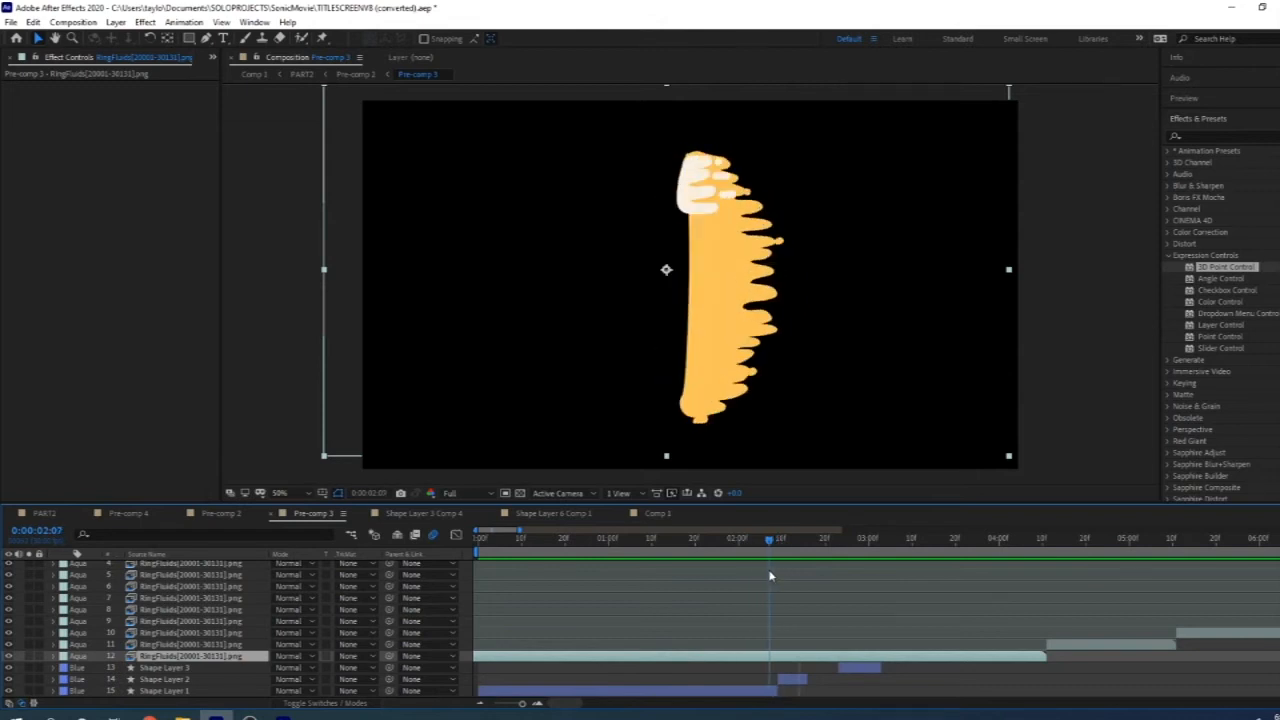
left_click_drag(770, 576, 797, 576)
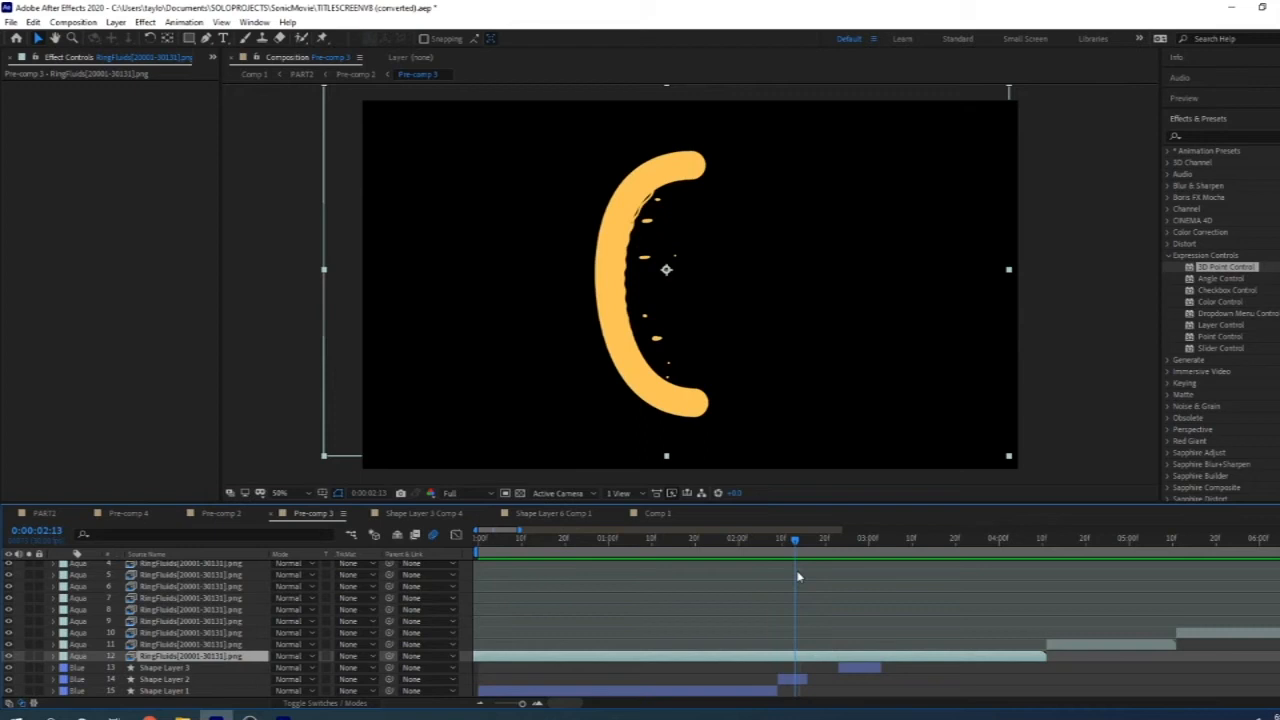
left_click_drag(797, 576, 760, 580)
Step: Return to PART2 and preview the combined ring and inner circles up to 0:00:06:28
left_click(46, 513)
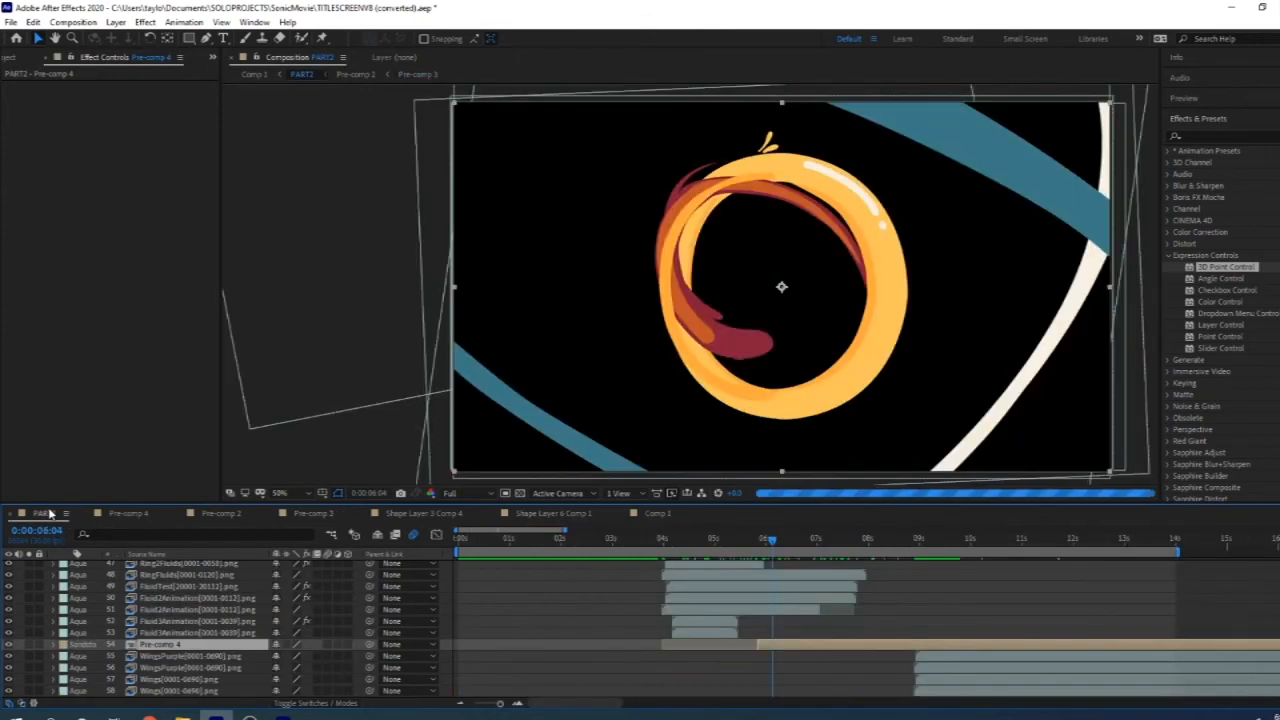
scroll(465, 567, "up", 3)
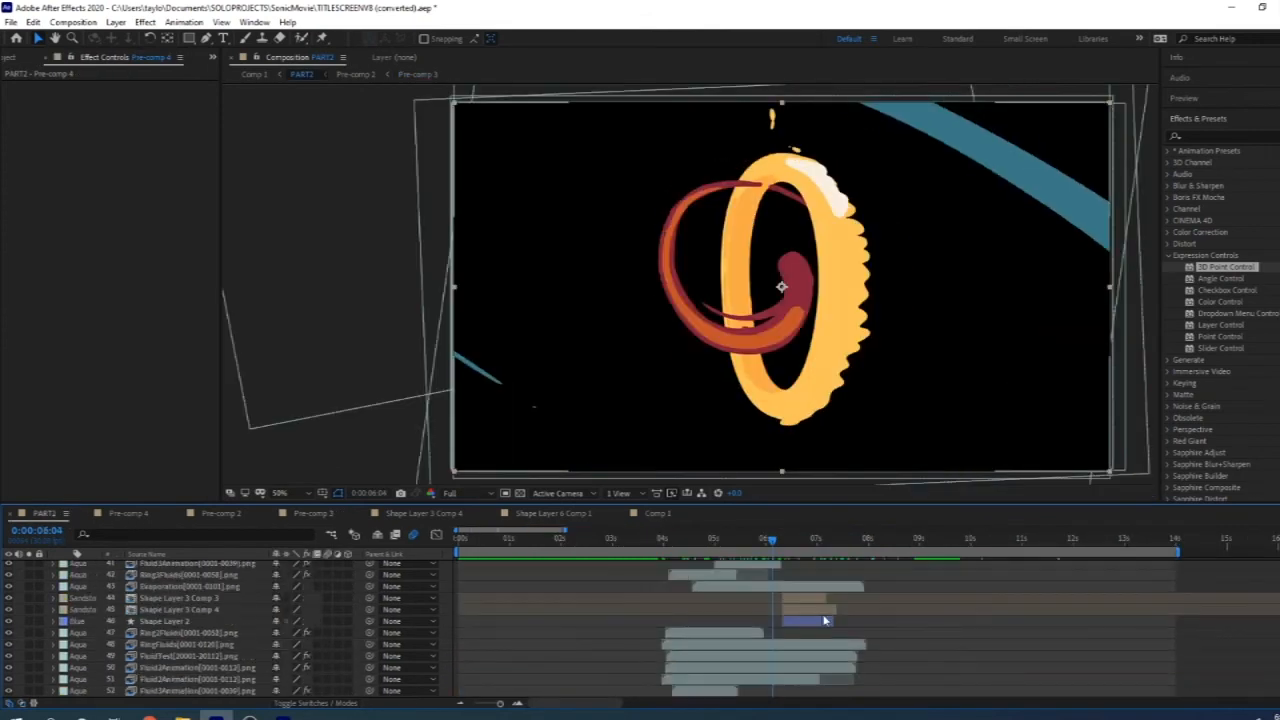
scroll(825, 621, "up", 2)
left_click(789, 541)
left_click_drag(789, 541, 815, 545)
scroll(806, 607, "down", 2)
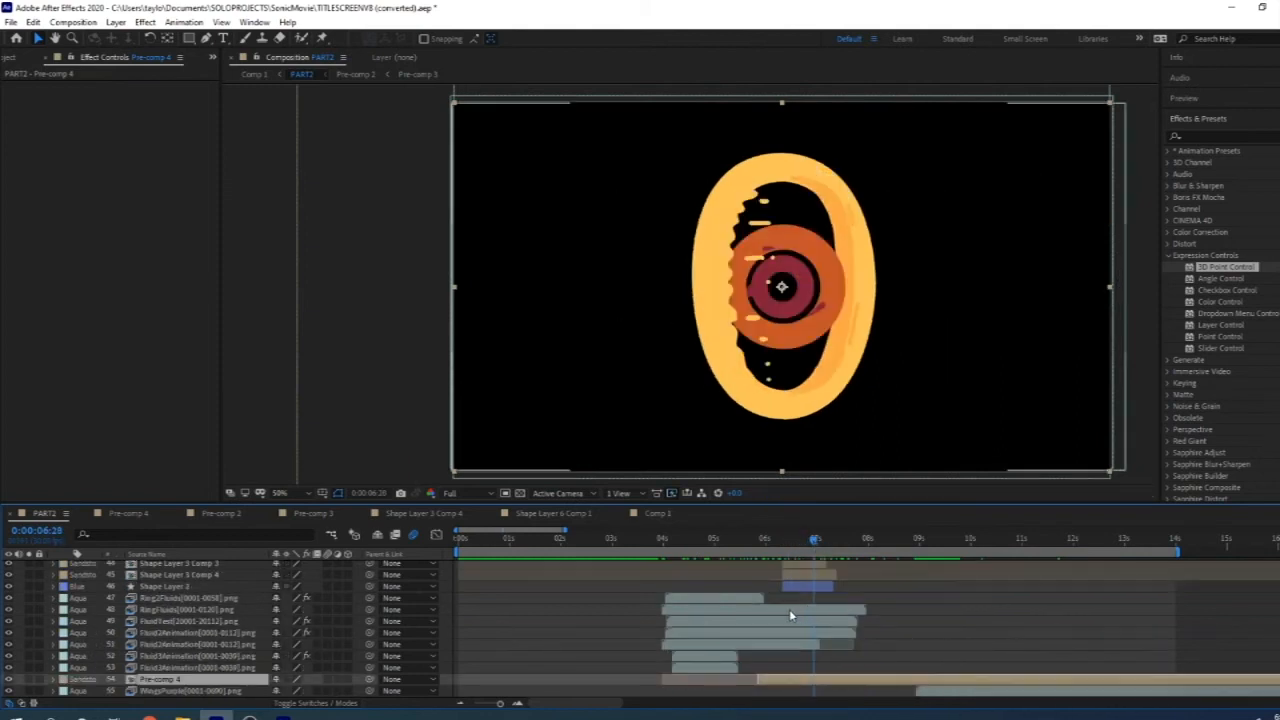
scroll(789, 609, "up", 2)
Step: Open Shape Layer 3 Comp 4 from PART2 and preview its circle up to 0:00:07:02
left_click(187, 647)
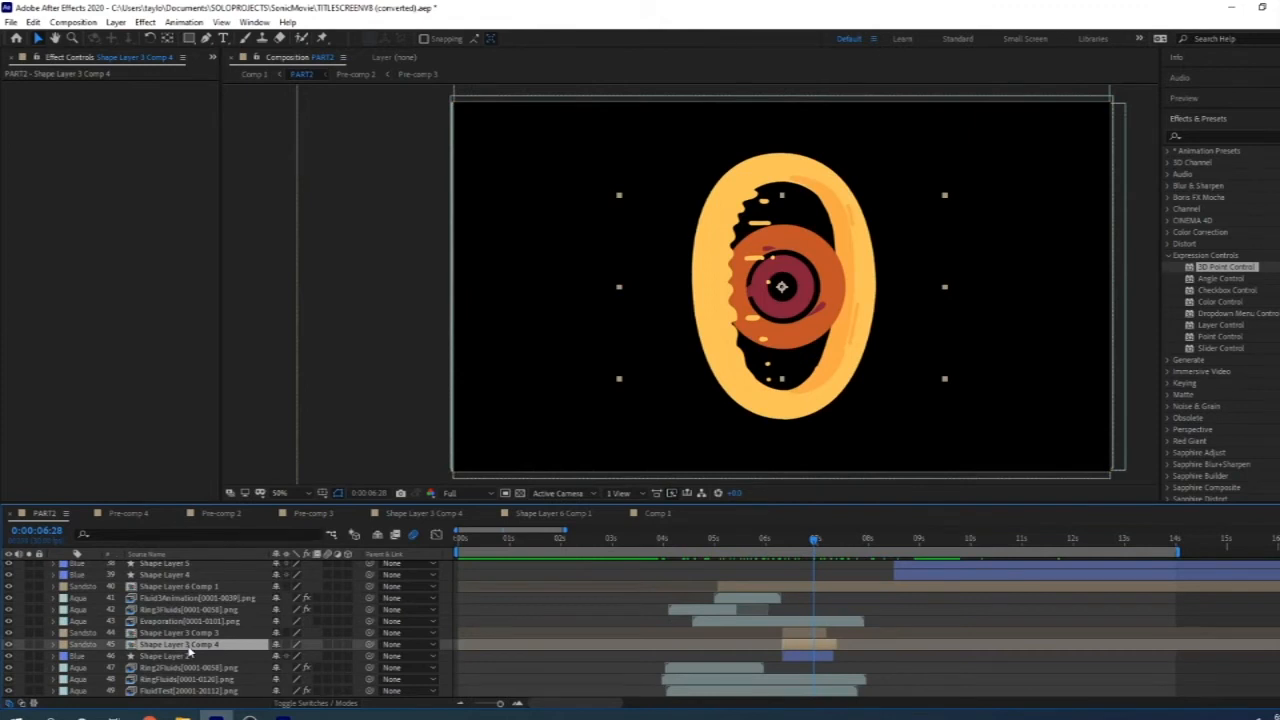
double_click(187, 647)
mouse_move(583, 540)
left_mouse_down()
mouse_move(567, 537)
mouse_move(591, 540)
left_mouse_up()
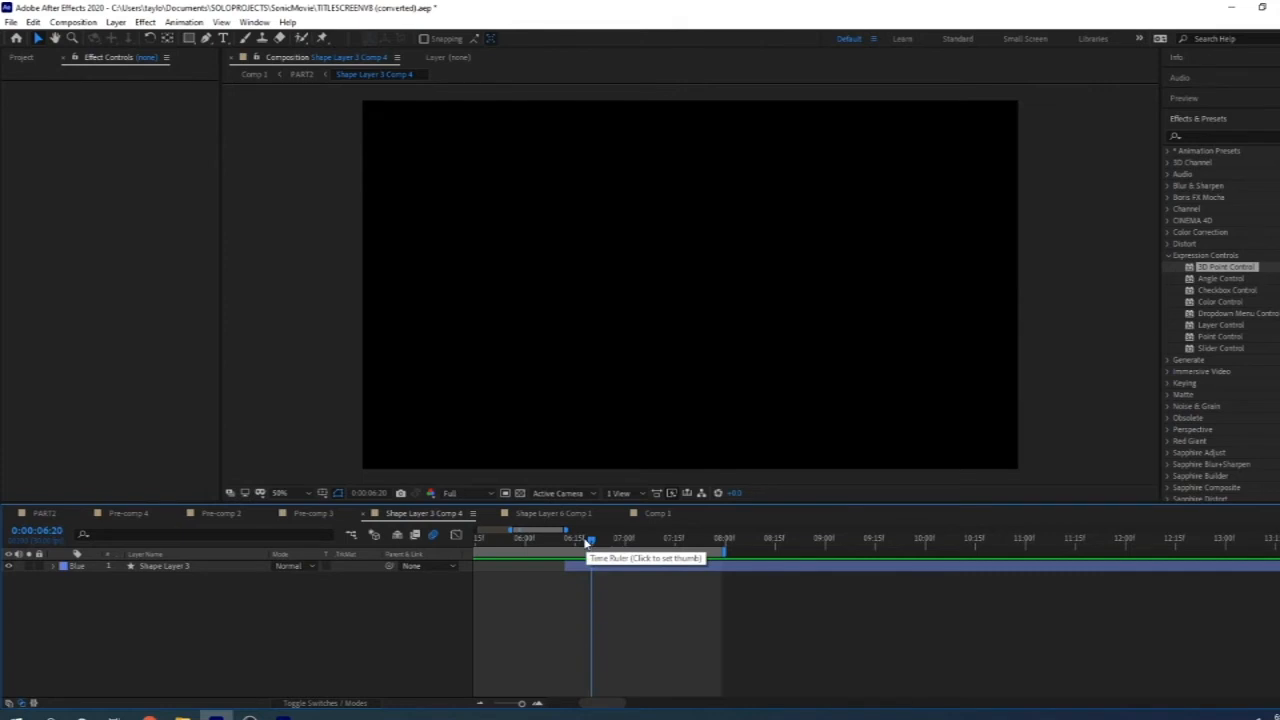
left_click_drag(585, 539, 632, 547)
Step: Reveal the keyframed properties of Shape Layer 3 and preview its stroke width and scale animation up to 0:00:07:24
left_click(604, 571)
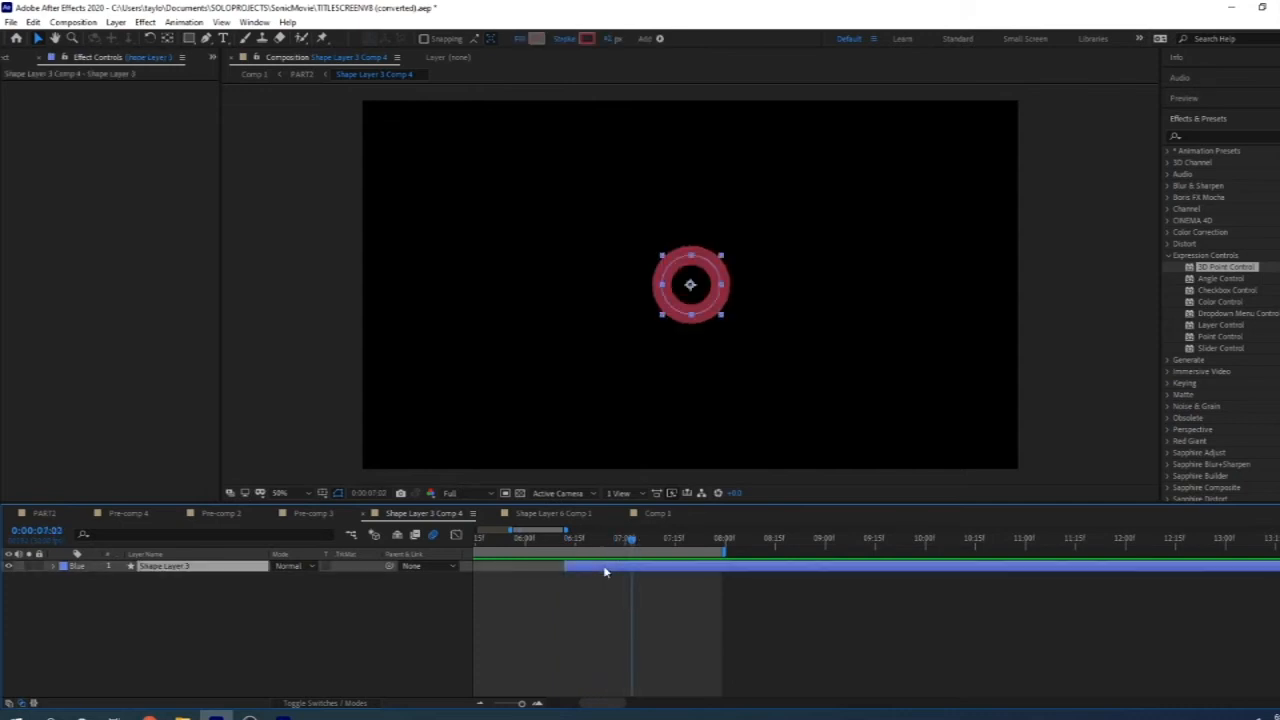
key("u")
key("equal")
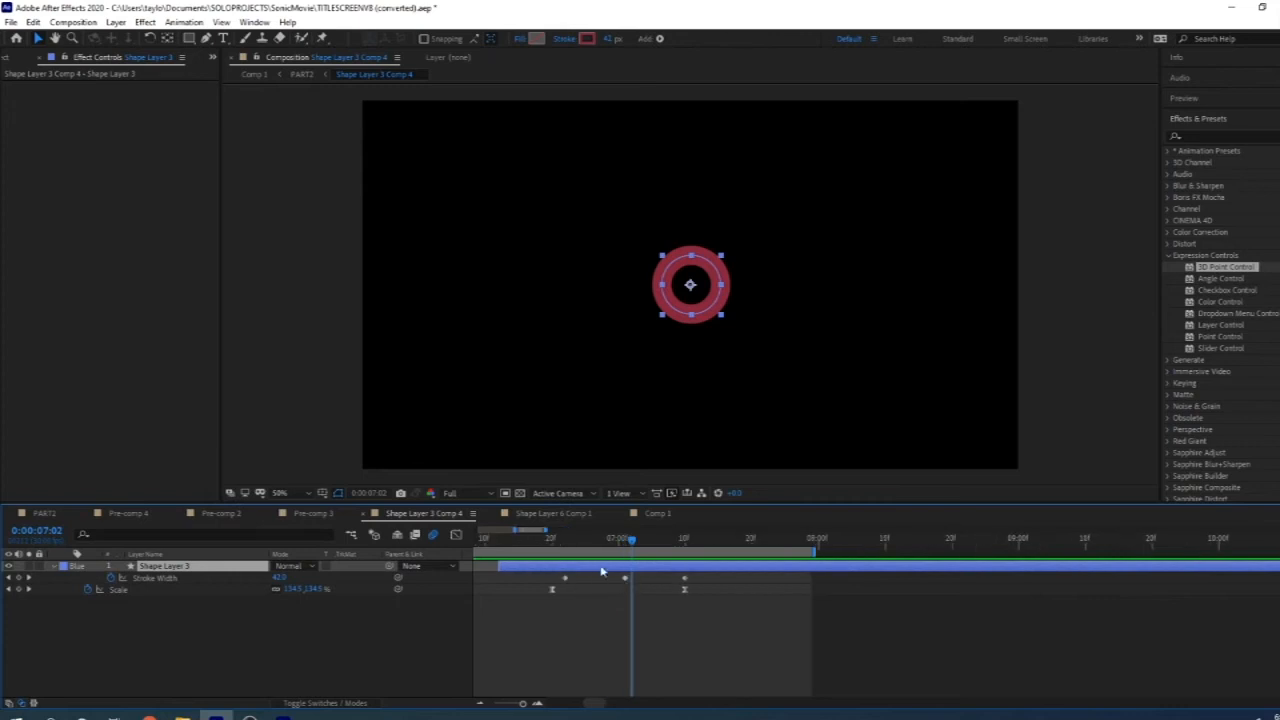
left_click_drag(551, 541, 652, 553)
left_click_drag(566, 543, 778, 543)
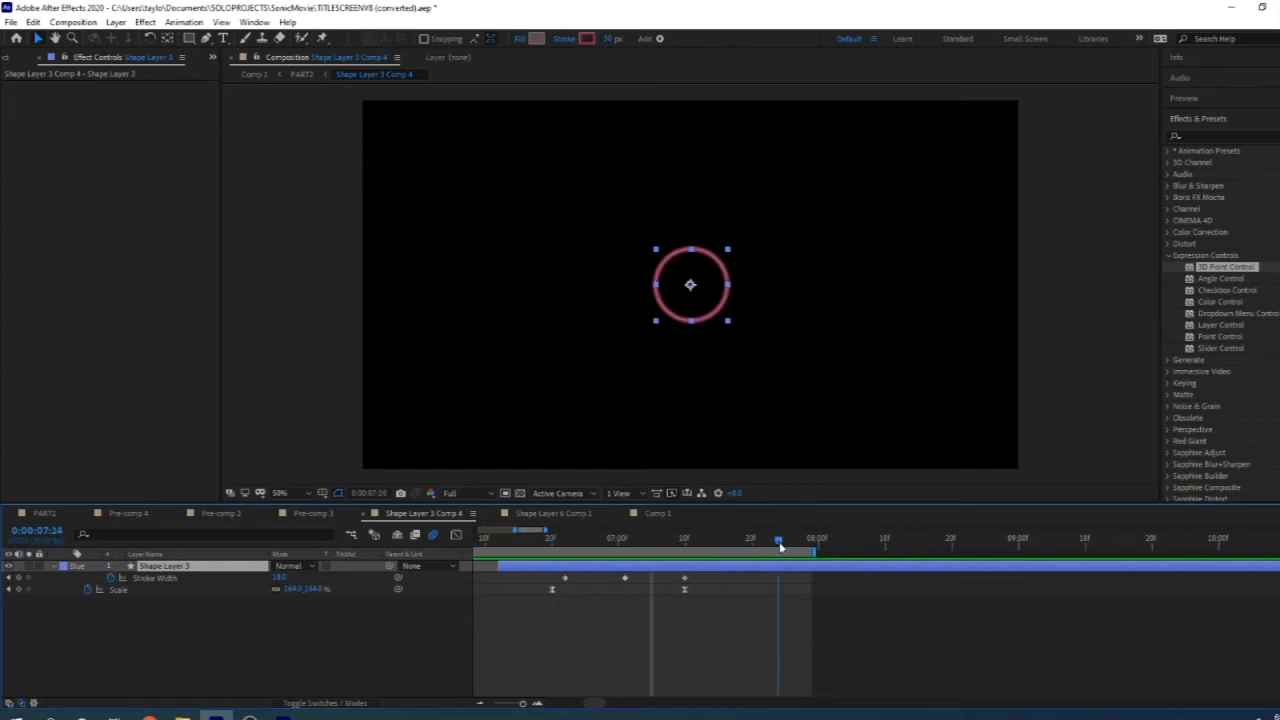
Step: Replay the circle's growth and thinning stroke from just before its first scale keyframe
scroll(700, 283, "up", 2)
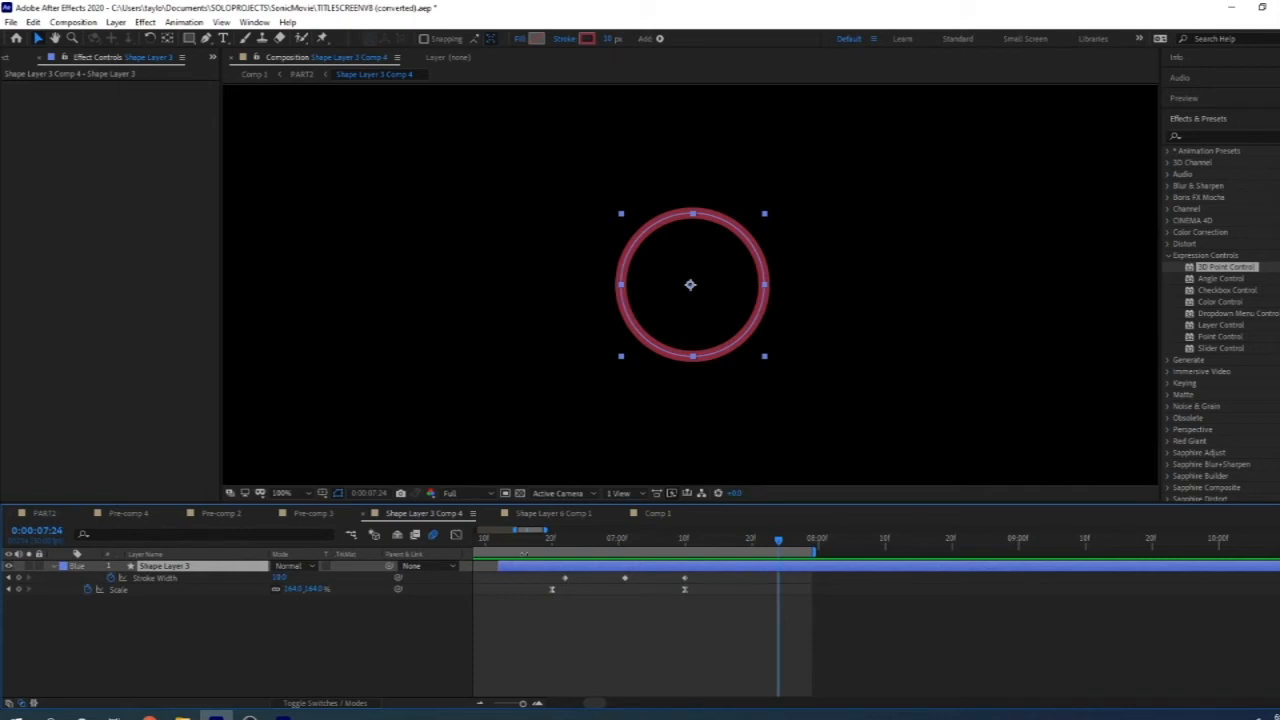
left_click(545, 542)
mouse_move(814, 551)
left_mouse_down()
mouse_move(861, 551)
mouse_move(820, 551)
left_mouse_up()
left_click_drag(551, 550, 689, 574)
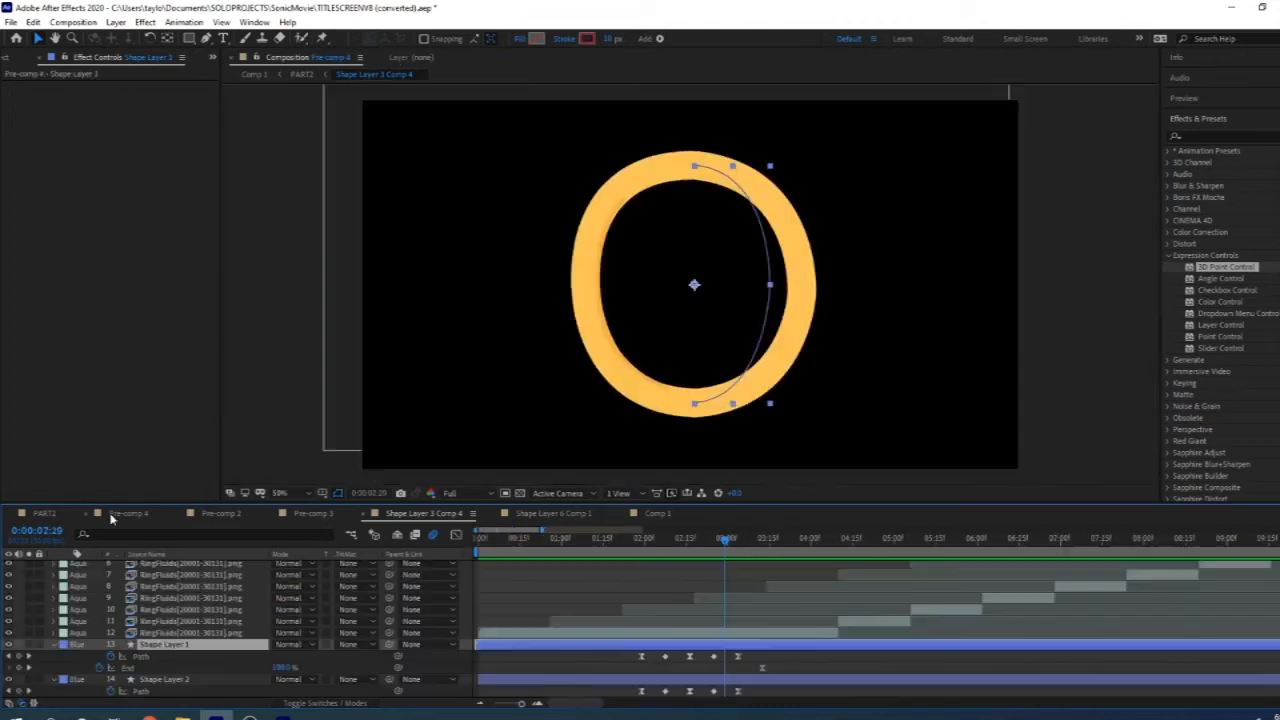
Step: Check the ring in Pre-comp 4 up to 0:00:03:06, then preview PART2 up to 0:00:07:16
left_click(118, 514)
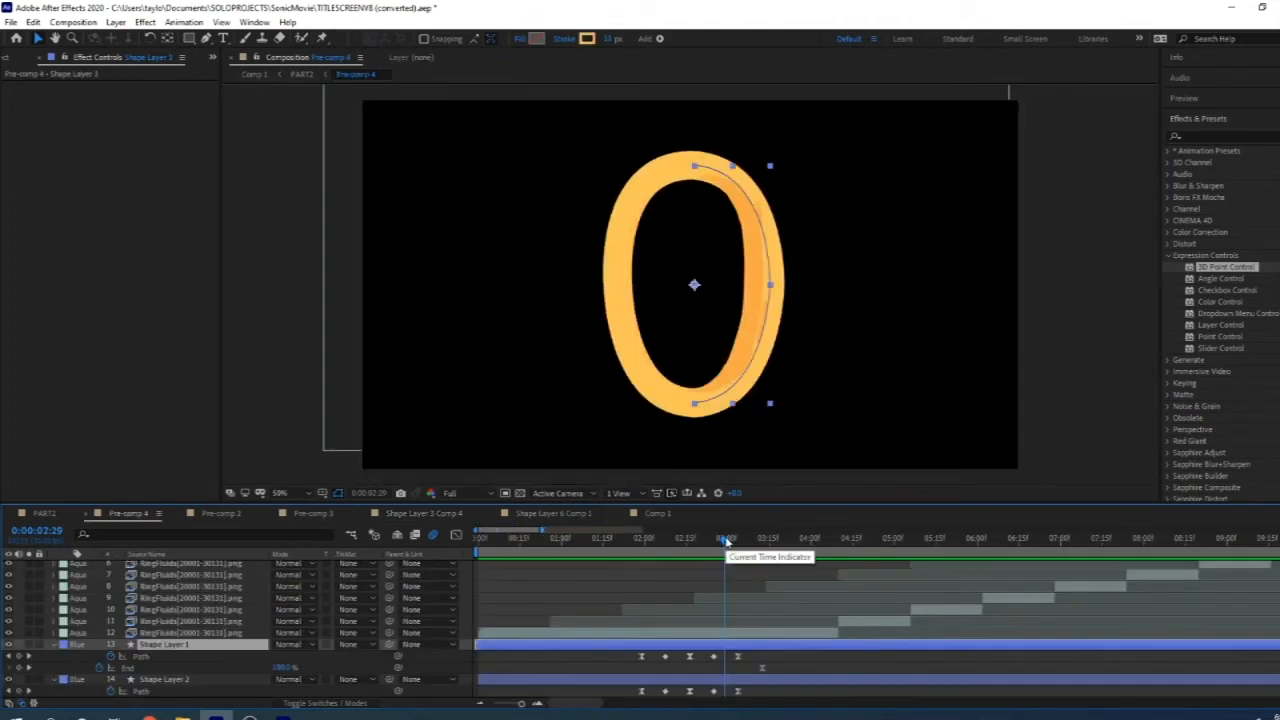
left_click_drag(727, 540, 789, 540)
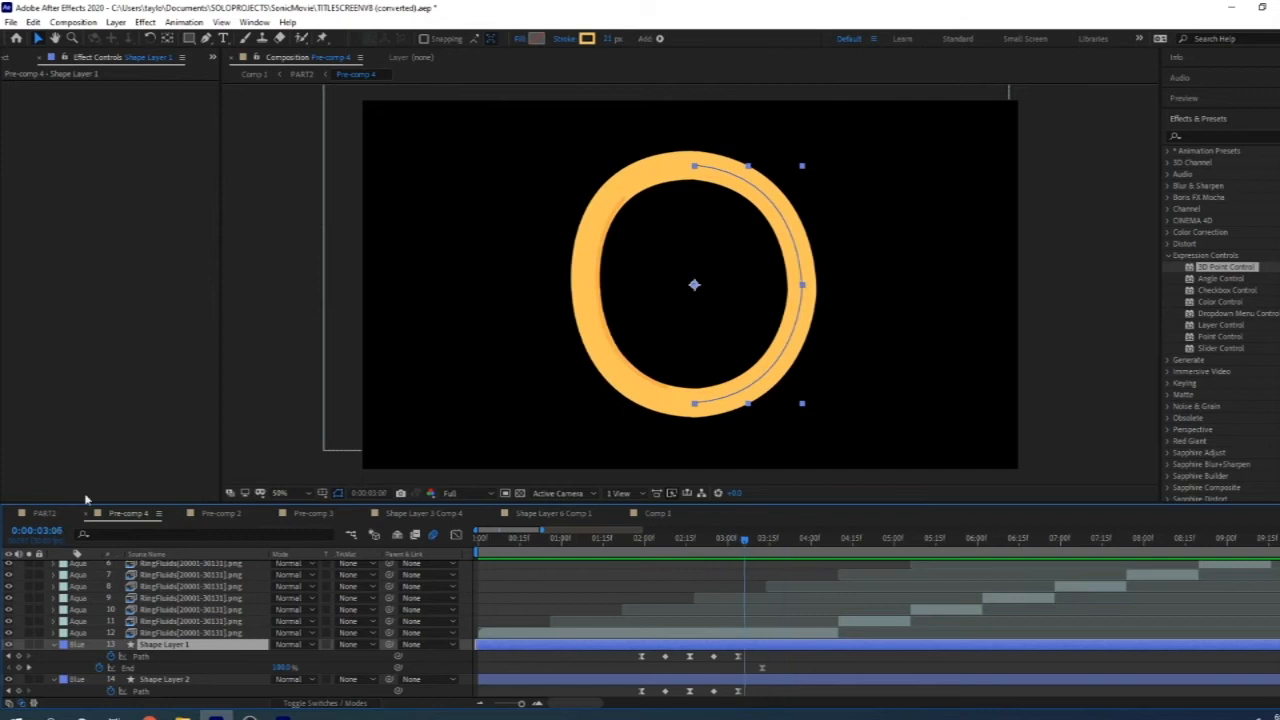
left_click(46, 514)
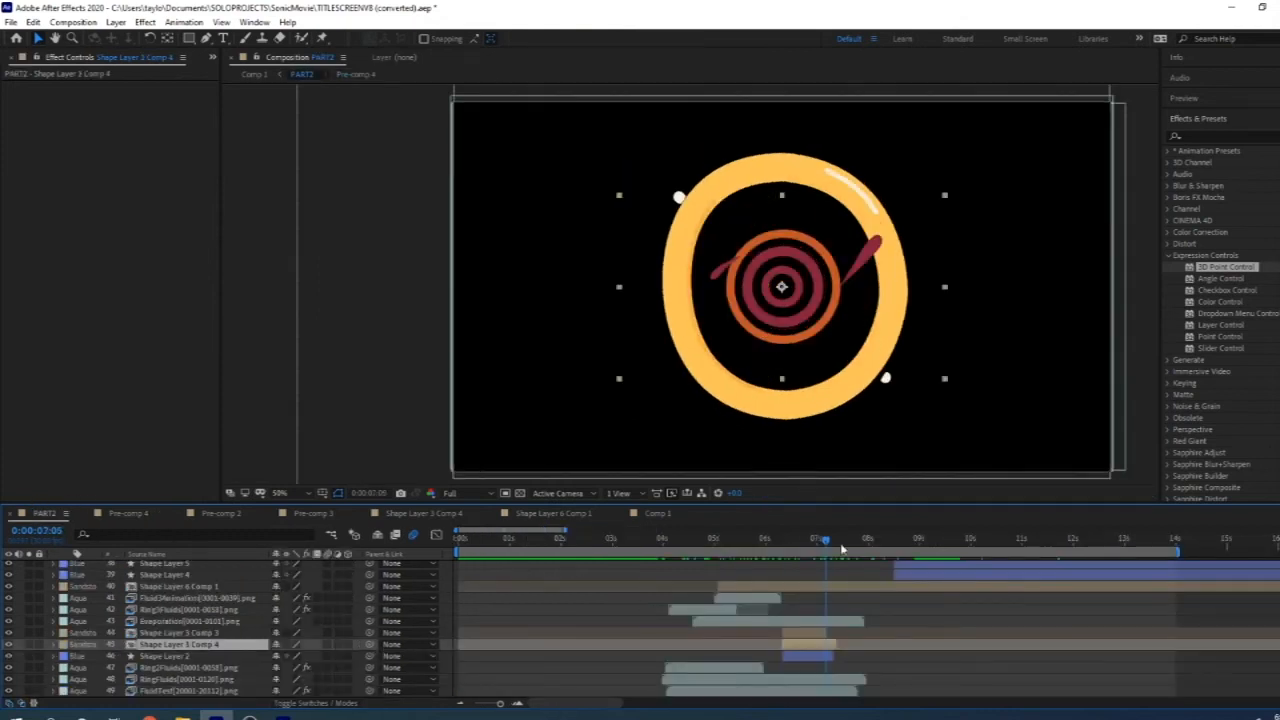
left_click_drag(825, 540, 844, 543)
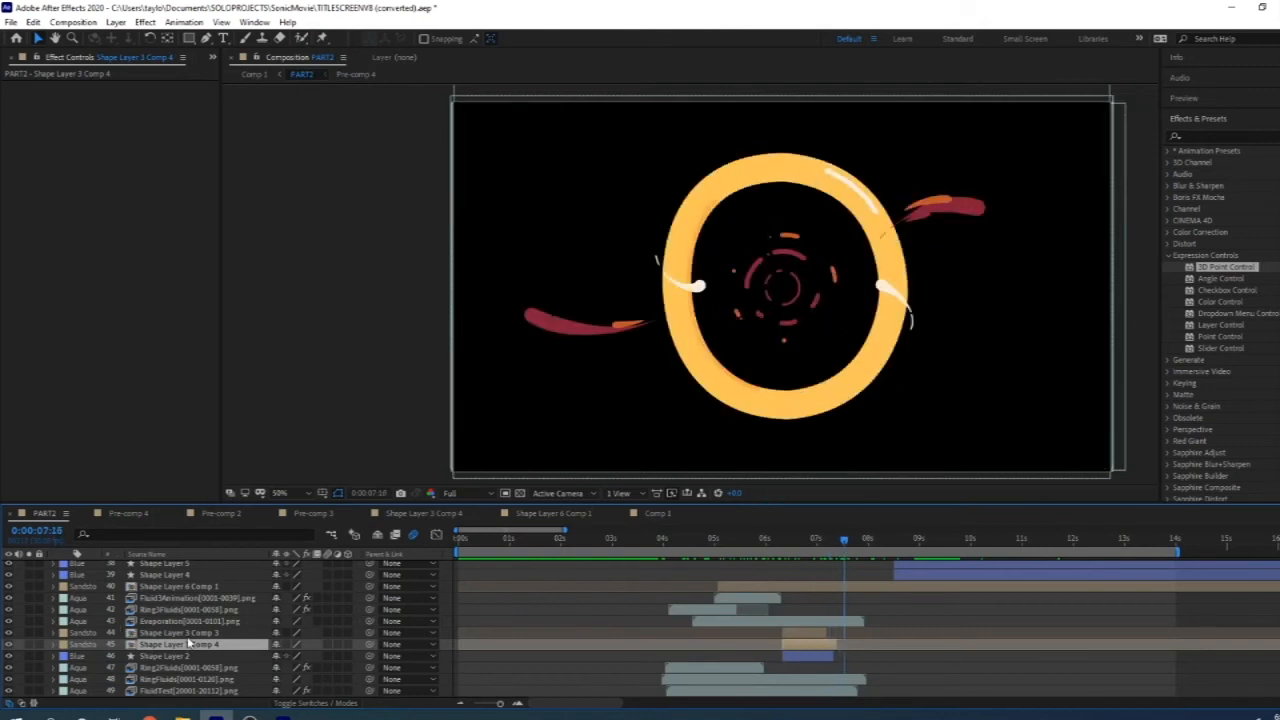
Step: Select the Evaporation layer in PART2 and toggle its visibility off and on to compare the broken circle strokes
left_click(178, 623)
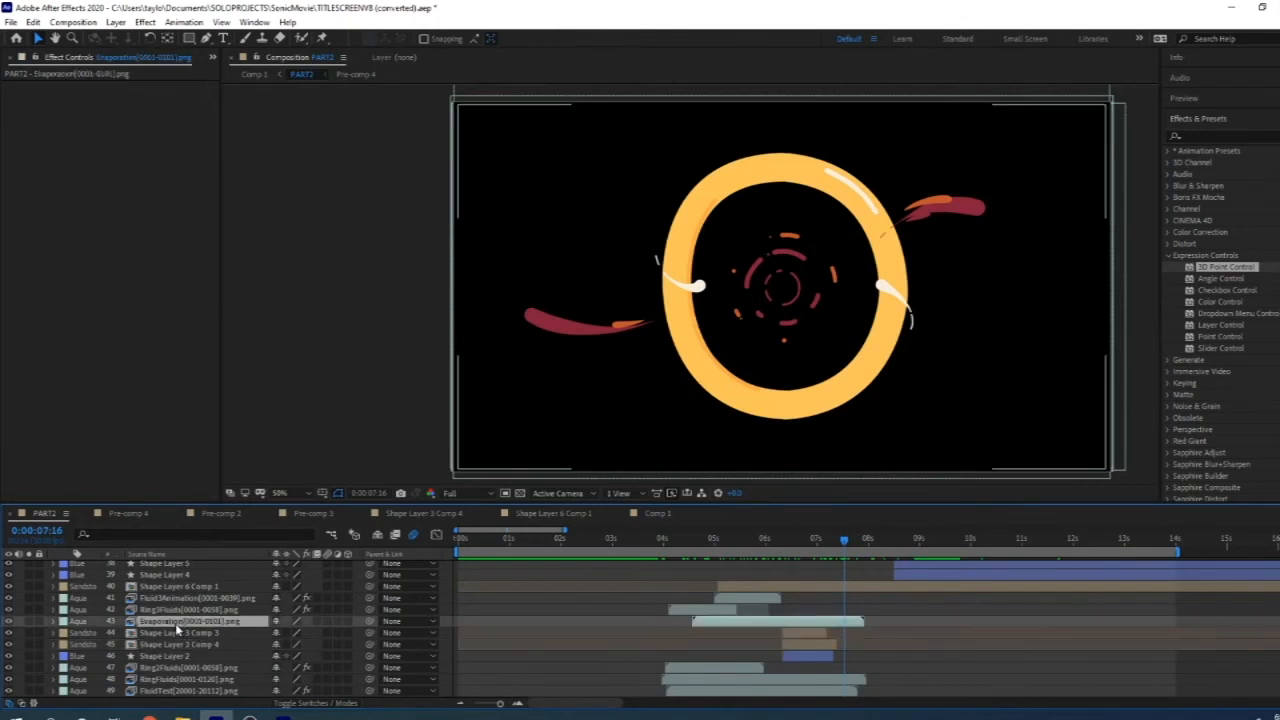
left_click(9, 622)
left_click(9, 622)
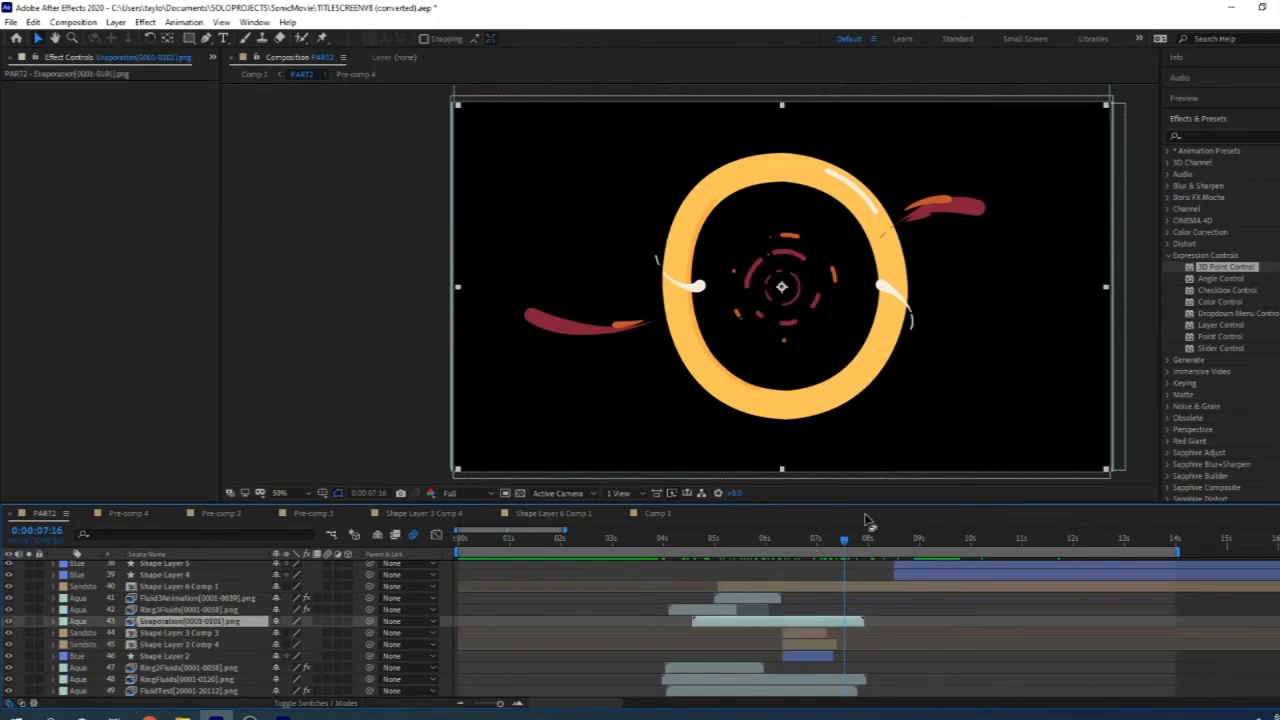
Step: Preview how the Evaporation strokes break up inside the ring up to 0:00:07:23
key("equal")
key("minus")
key("period")
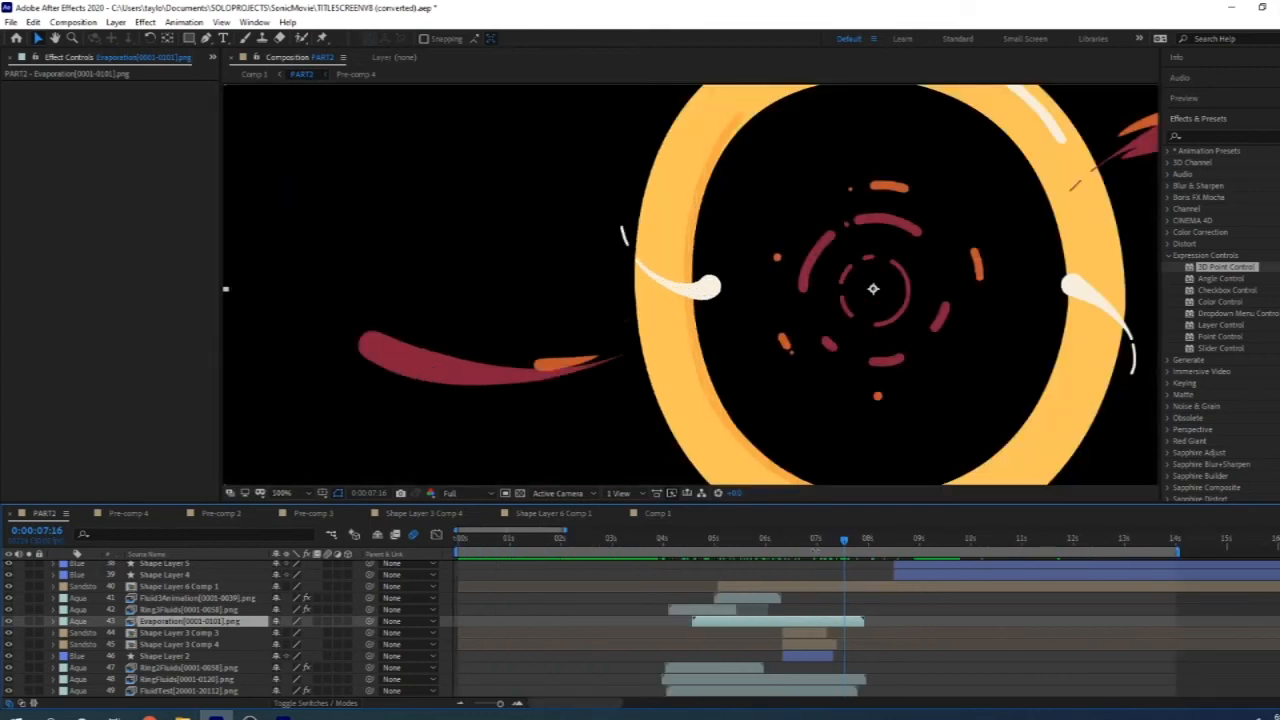
left_click_drag(808, 544, 853, 545)
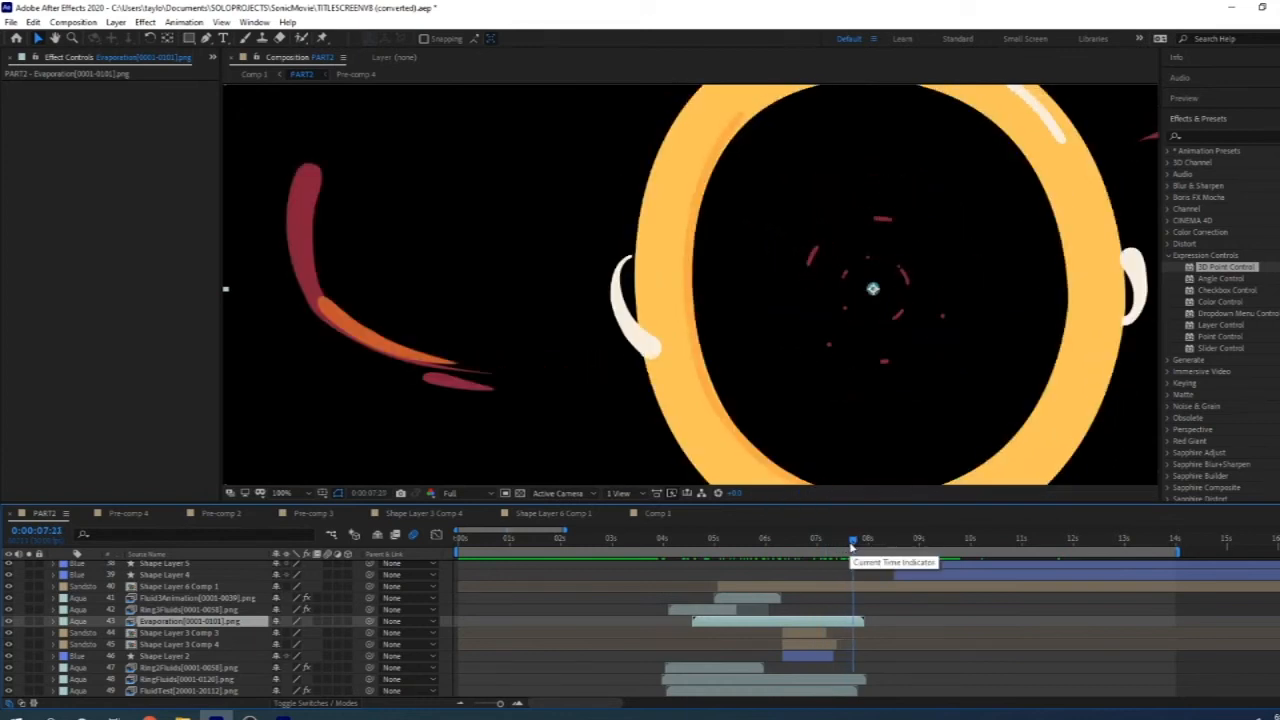
left_click_drag(825, 547, 857, 550)
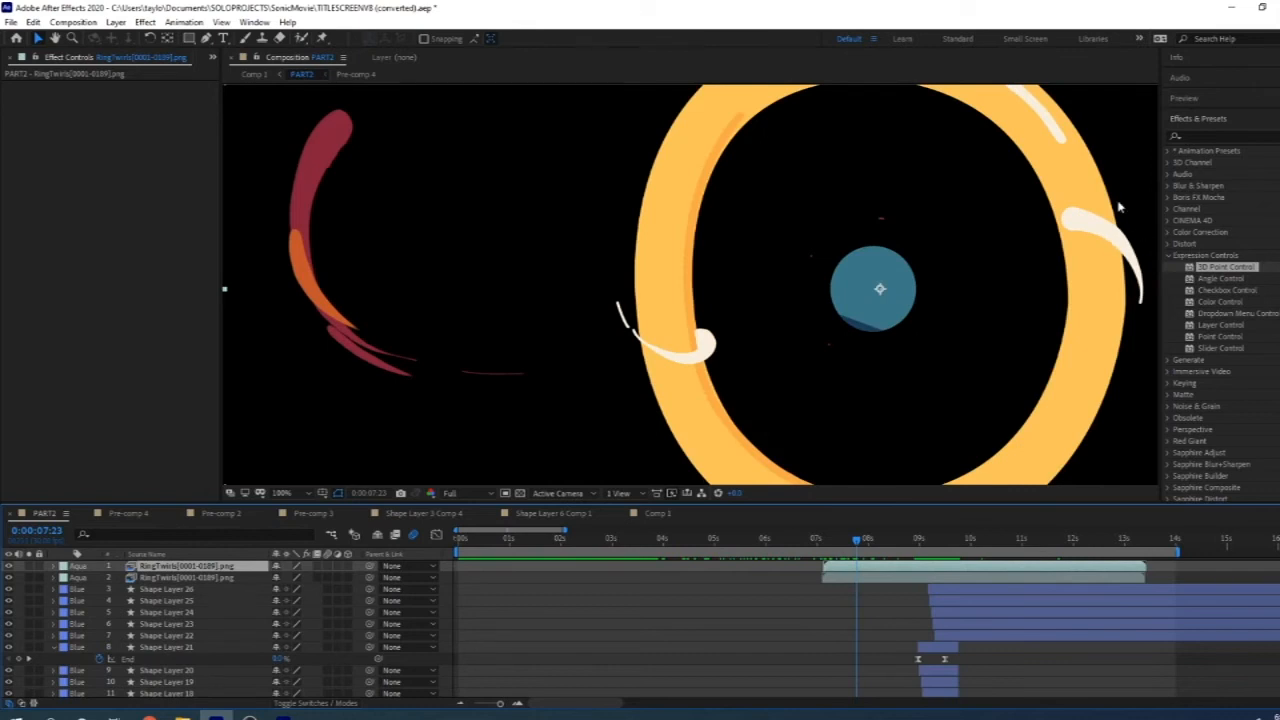
Step: Select the topmost RingTwirls layer and preview the twirls around the ring up to 0:00:07:25
left_click(868, 577)
left_click(869, 568)
left_click_drag(865, 540, 862, 546)
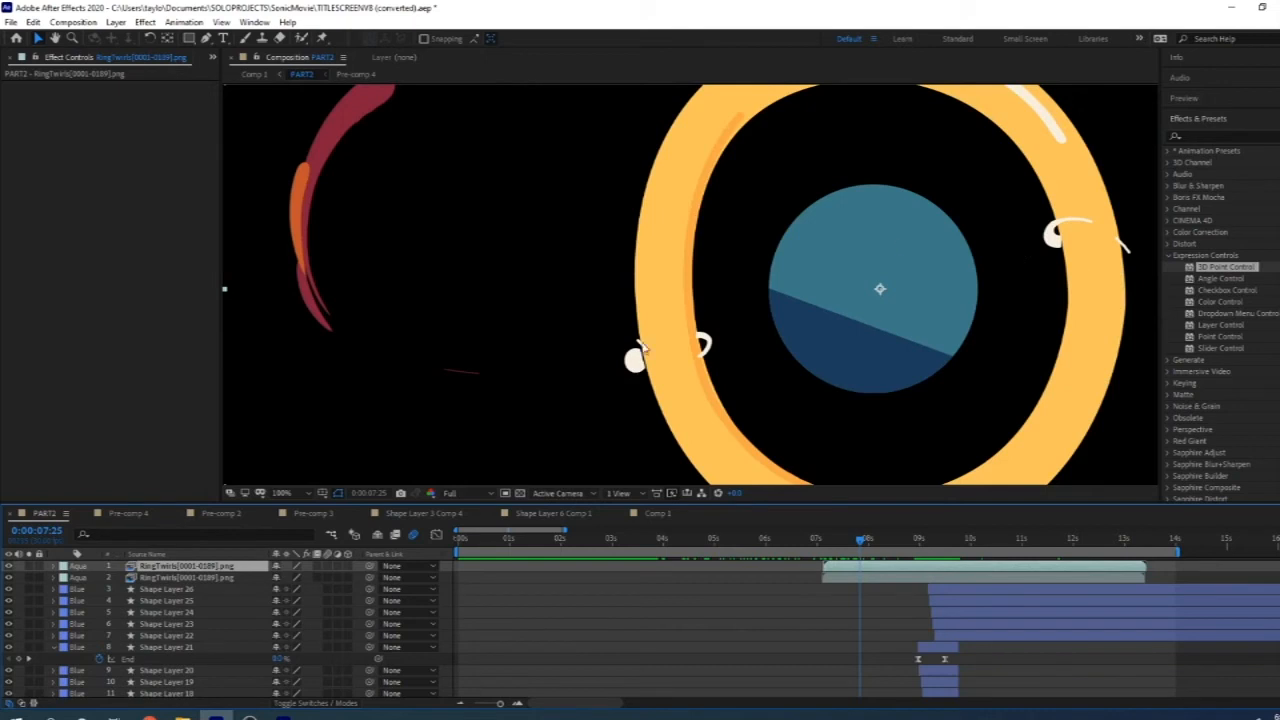
Step: Preview the ring, twirls and banner strokes in PART2 up to 0:00:08:14, with the whole frame in view
mouse_move(873, 546)
left_mouse_down()
mouse_move(836, 546)
mouse_move(892, 540)
left_mouse_up()
key("comma")
key("comma")
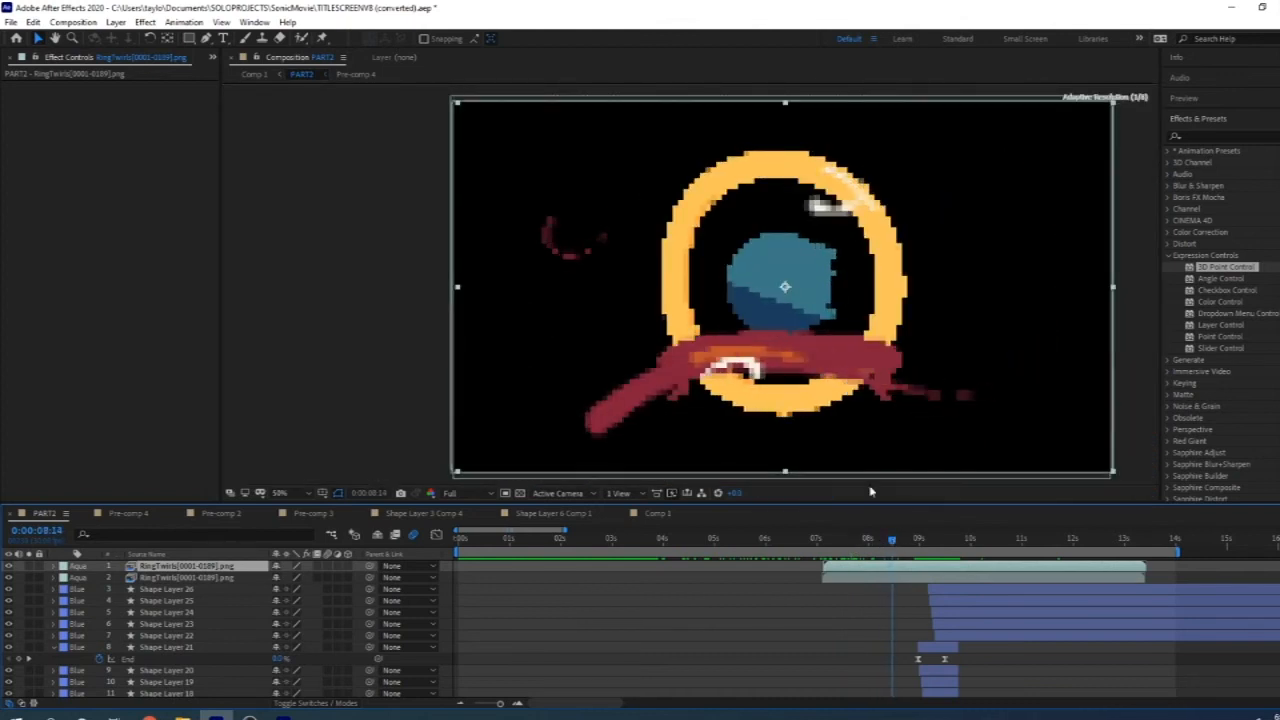
Step: Find the circle's precomp in PART2 by checking Pre-comp 2 and toggling the visibility of Shape Layer 6 Comp 1
scroll(178, 644, "down", 4)
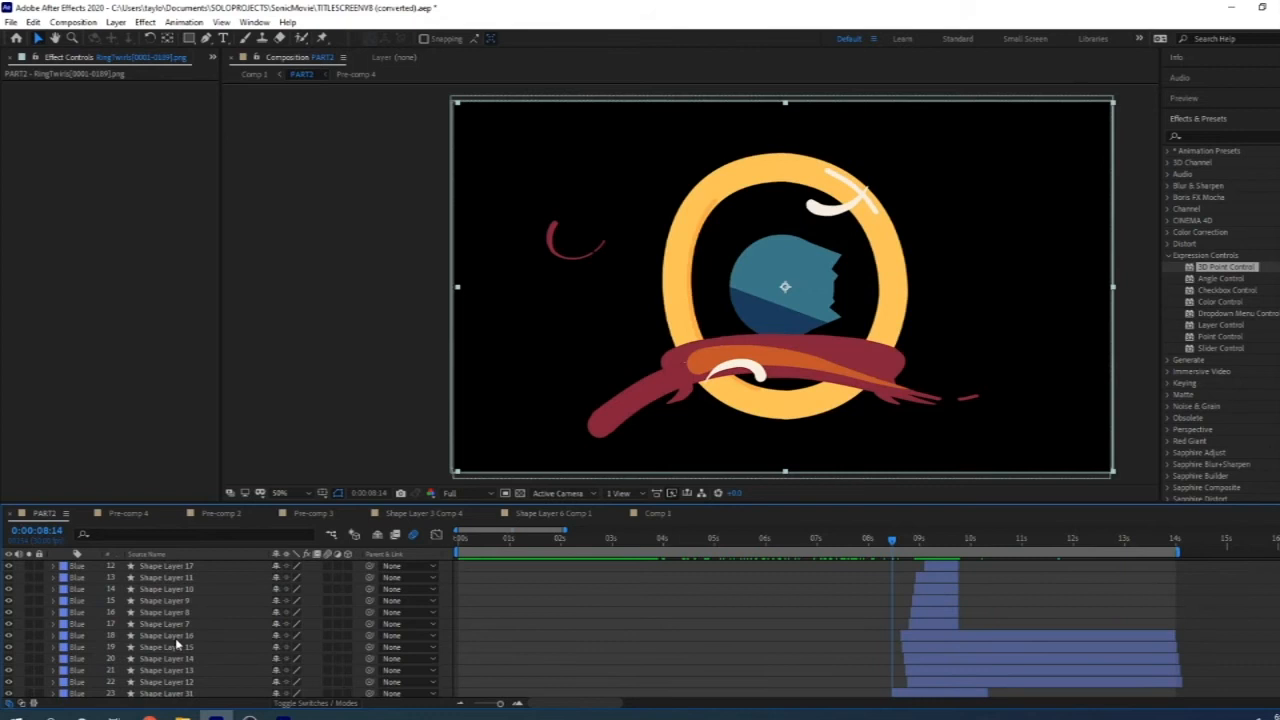
scroll(178, 644, "down", 3)
scroll(558, 650, "down", 3)
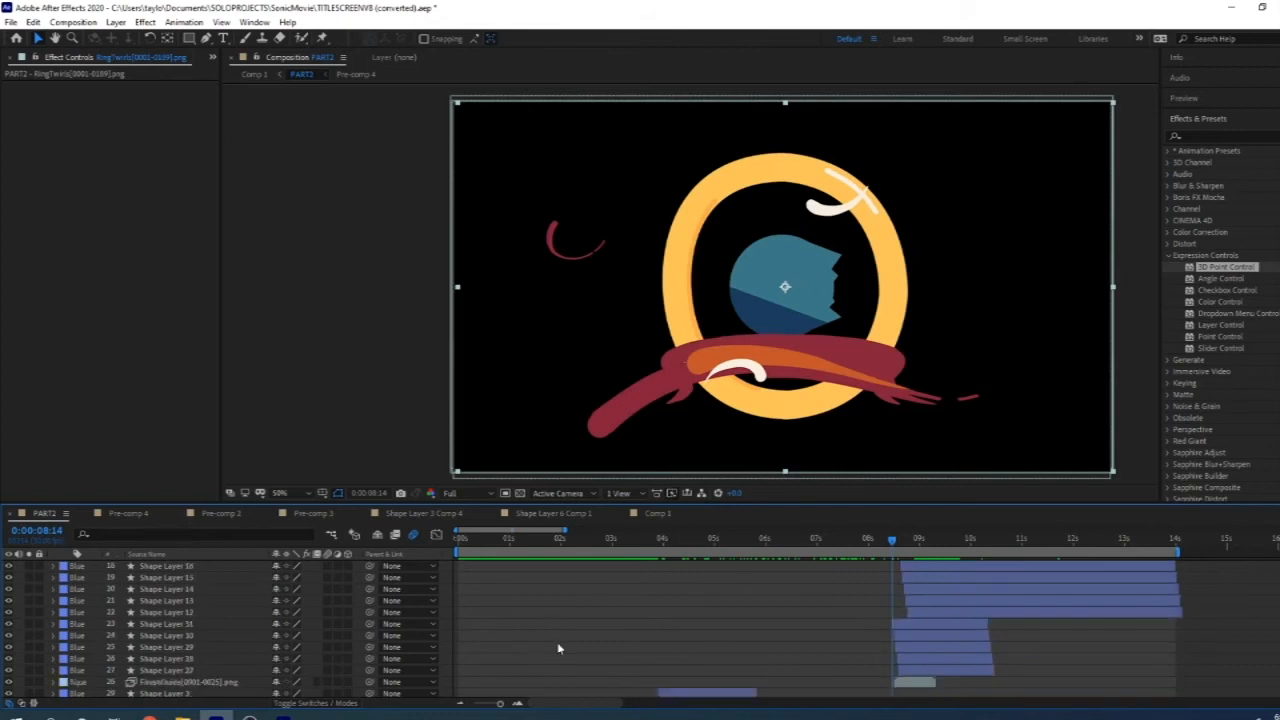
scroll(558, 650, "down", 4)
scroll(170, 590, "down", 2)
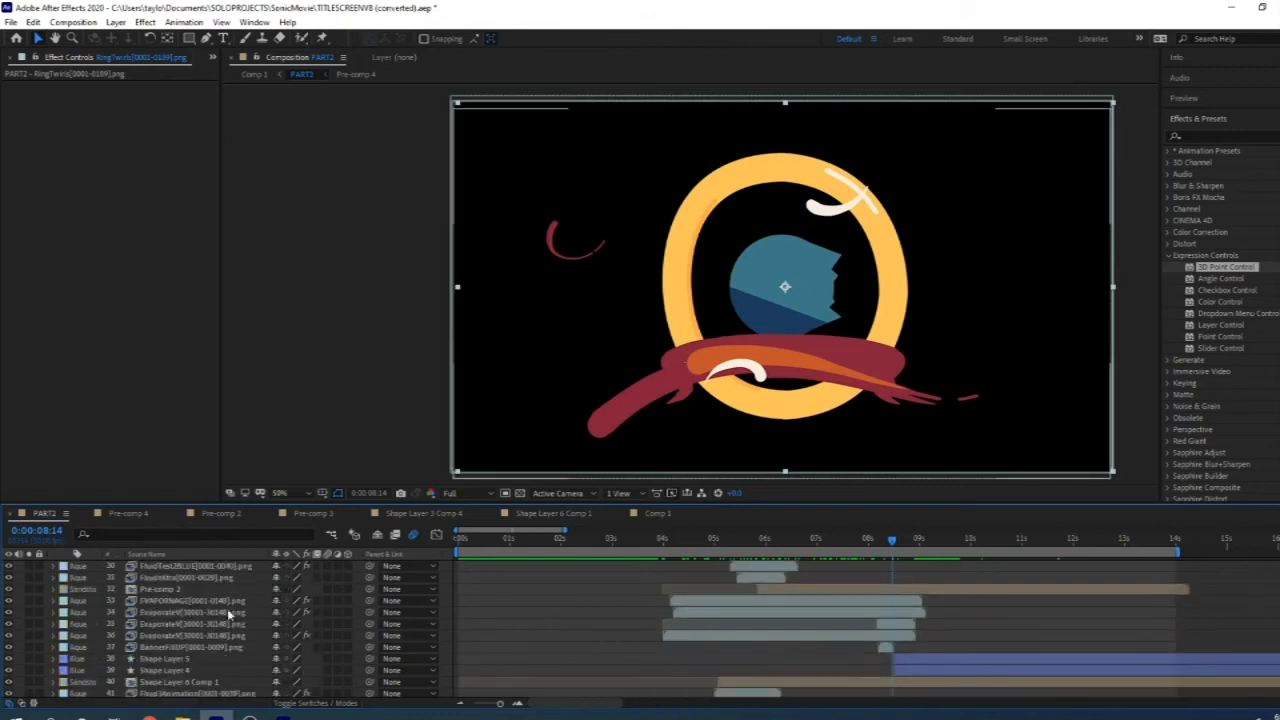
left_click(170, 590)
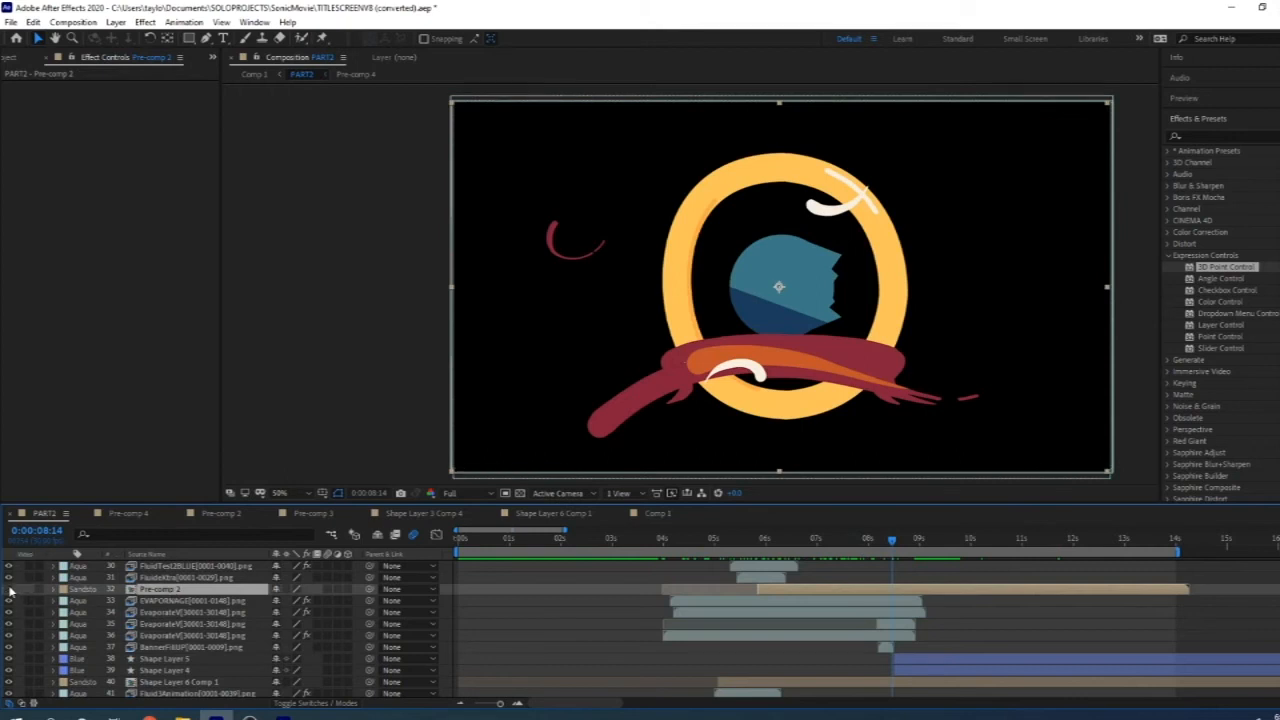
scroll(60, 620, "down", 2)
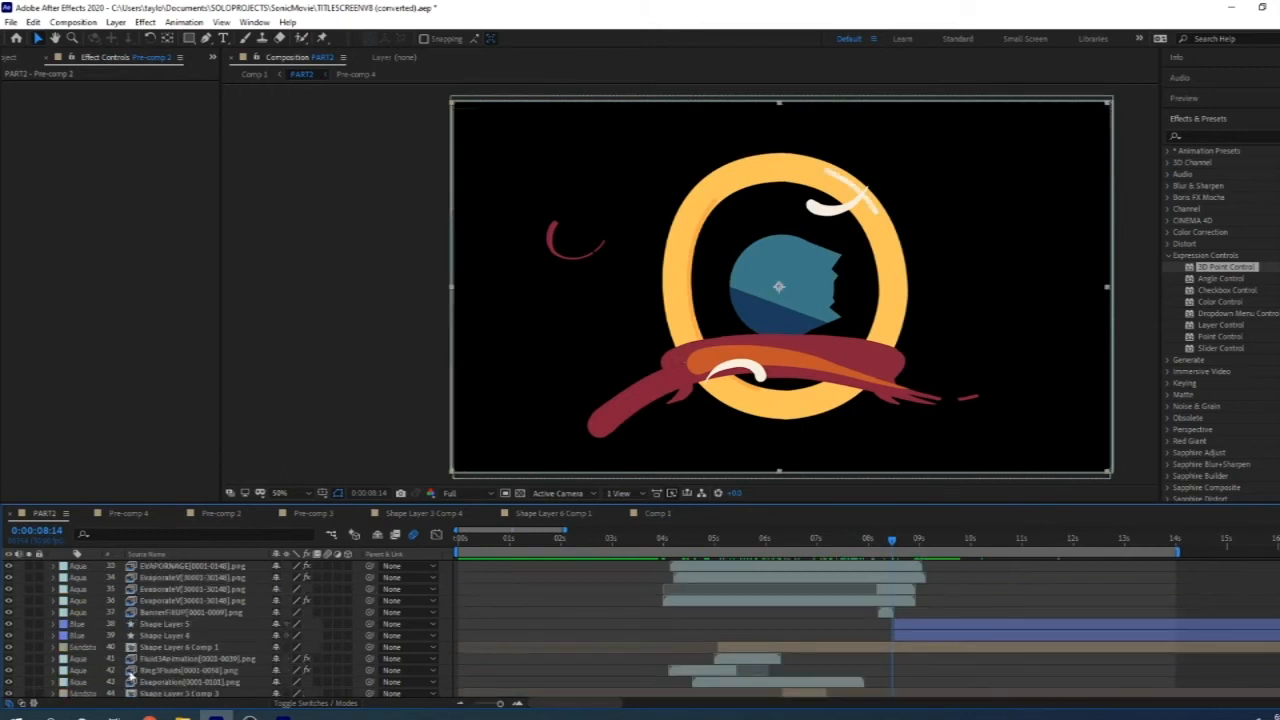
left_click(112, 651)
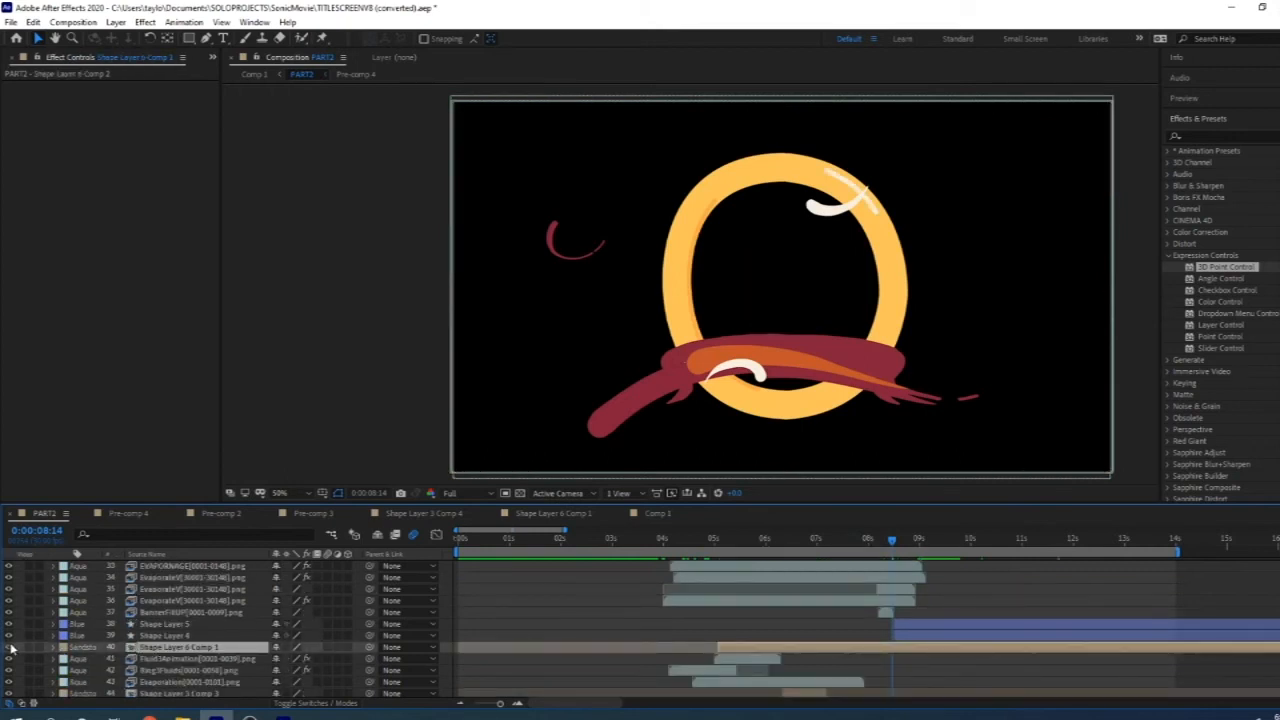
Step: Open Shape Layer 6 Comp 1 and preview the blue circle up to 0:00:08:06
double_click(158, 650)
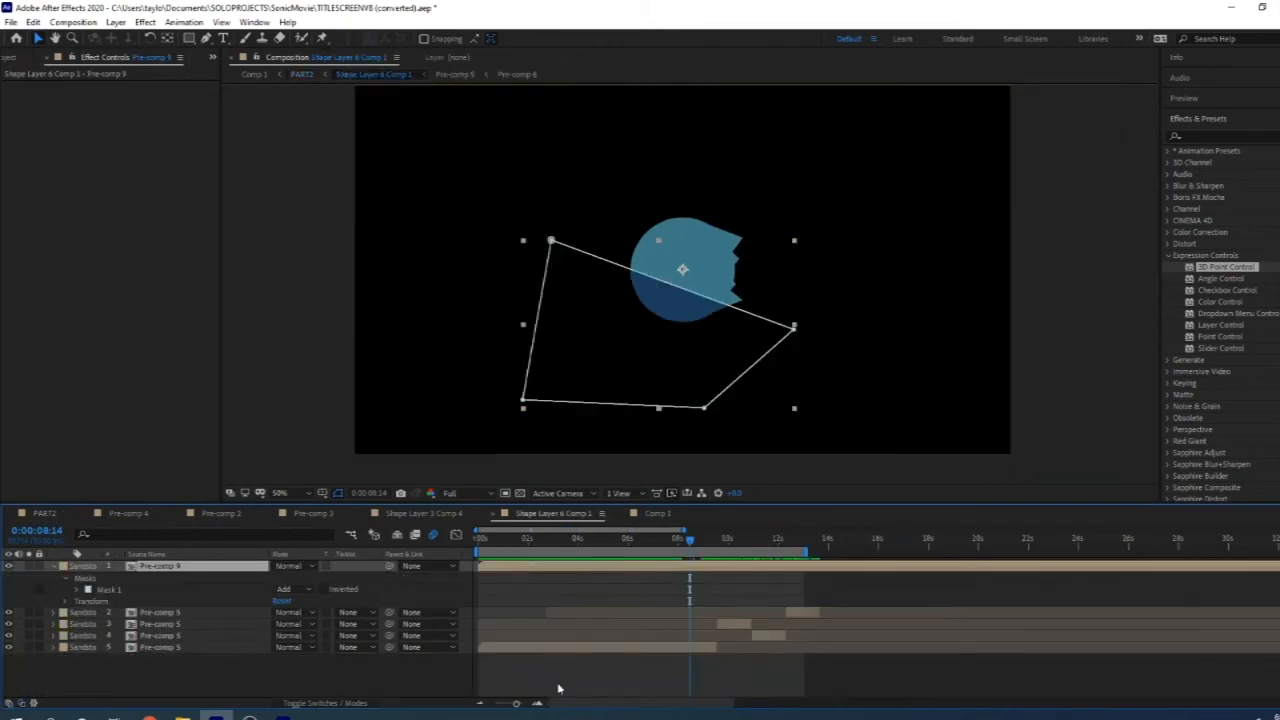
left_click(857, 695)
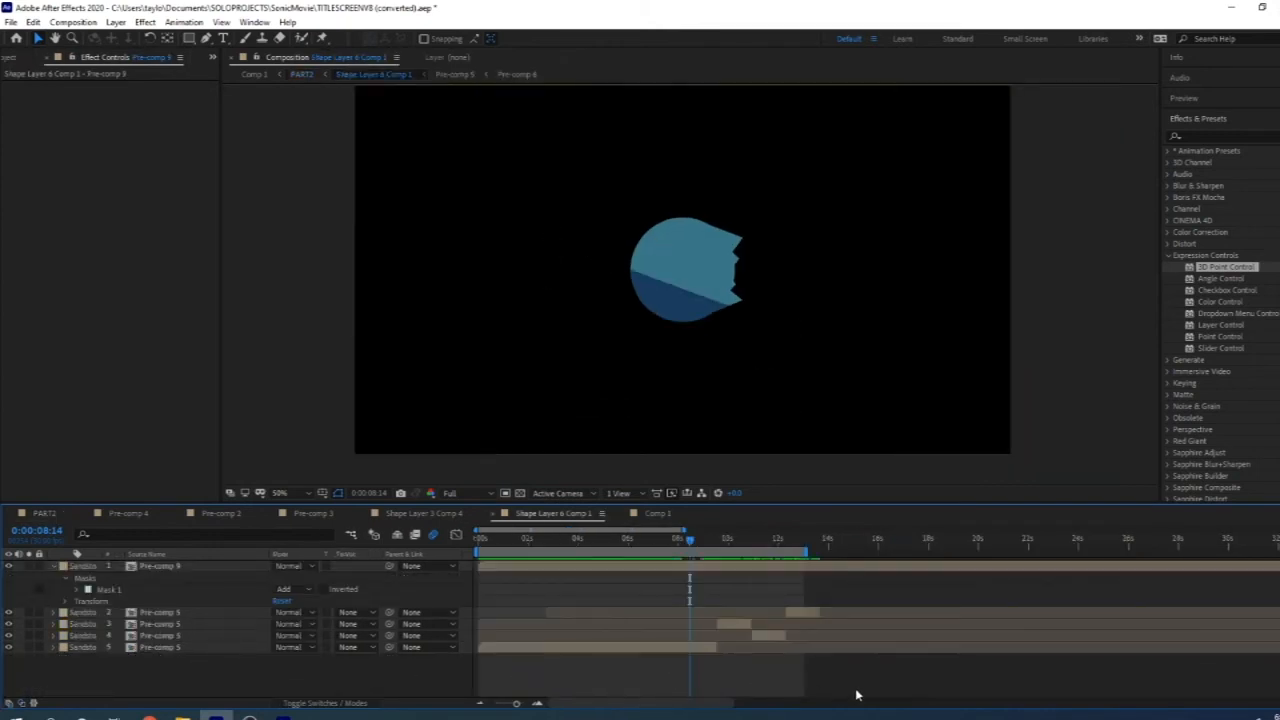
left_click_drag(640, 547, 685, 557)
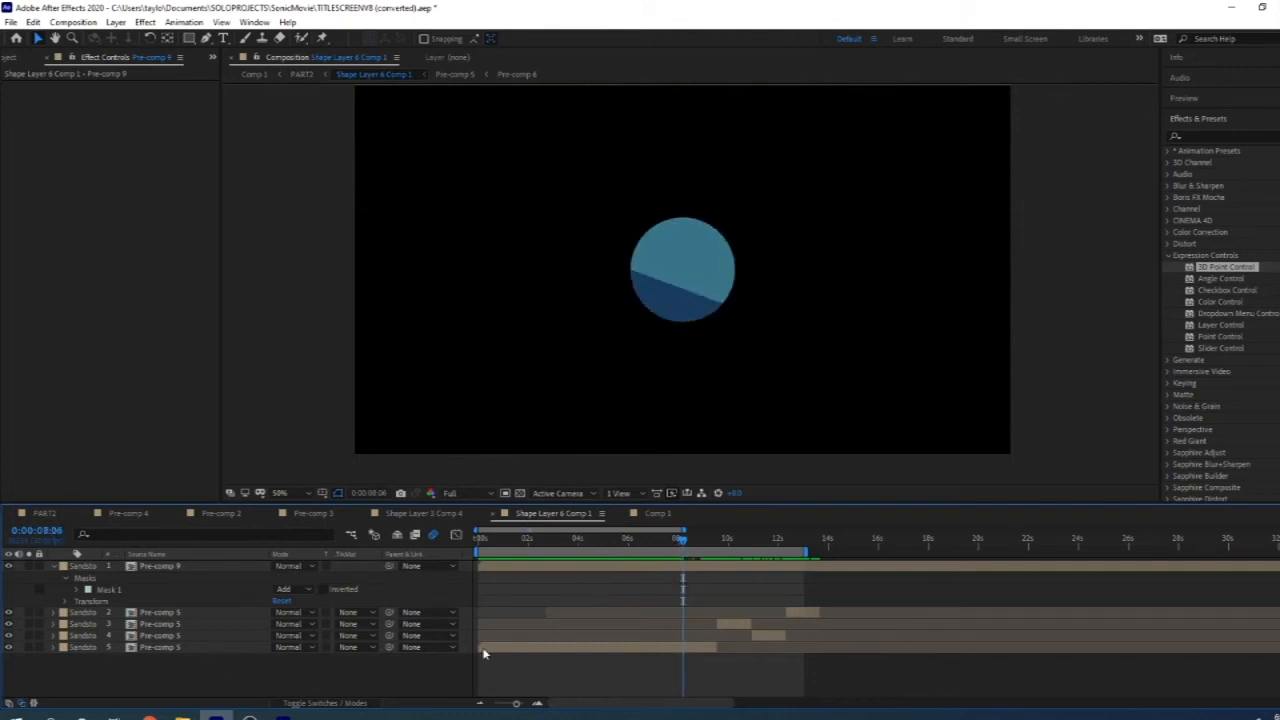
Step: Open the lowest Pre-comp 5 layer, select only Shape Layer 13 and preview its start up to 0:00:07:26
double_click(200, 647)
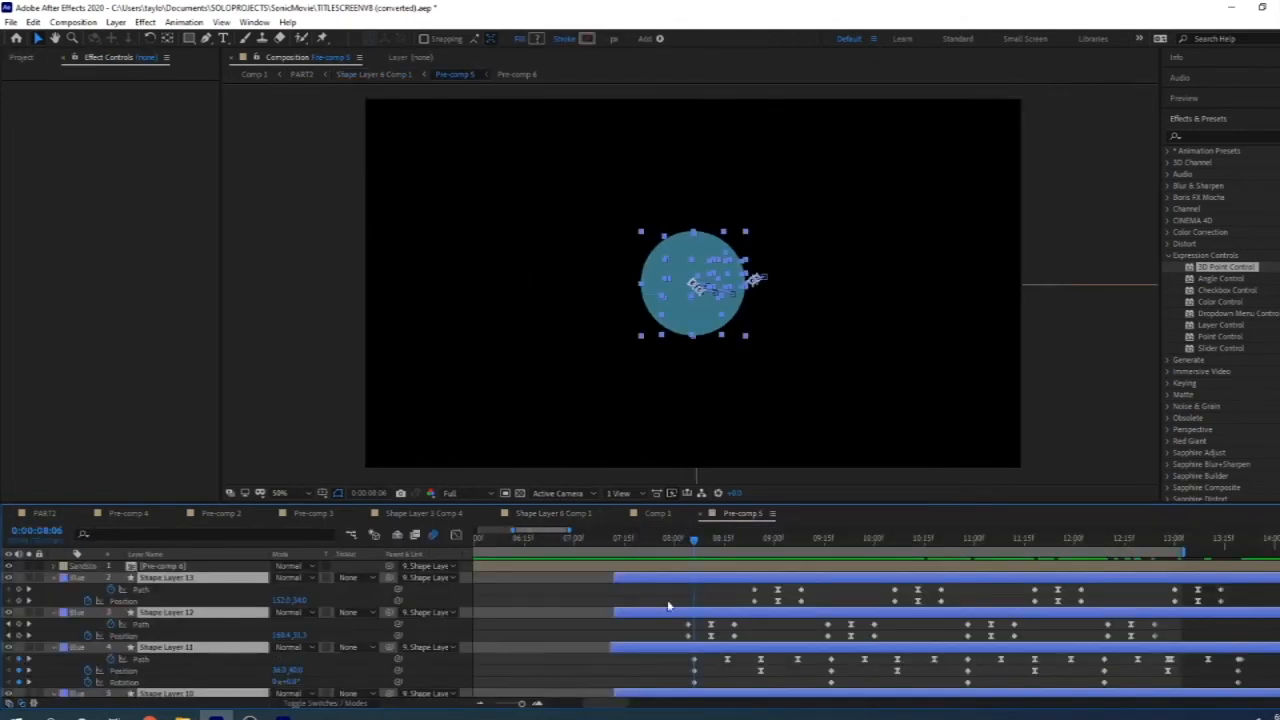
left_click(587, 541)
left_click(601, 591)
left_click(642, 578)
left_click_drag(630, 540, 660, 549)
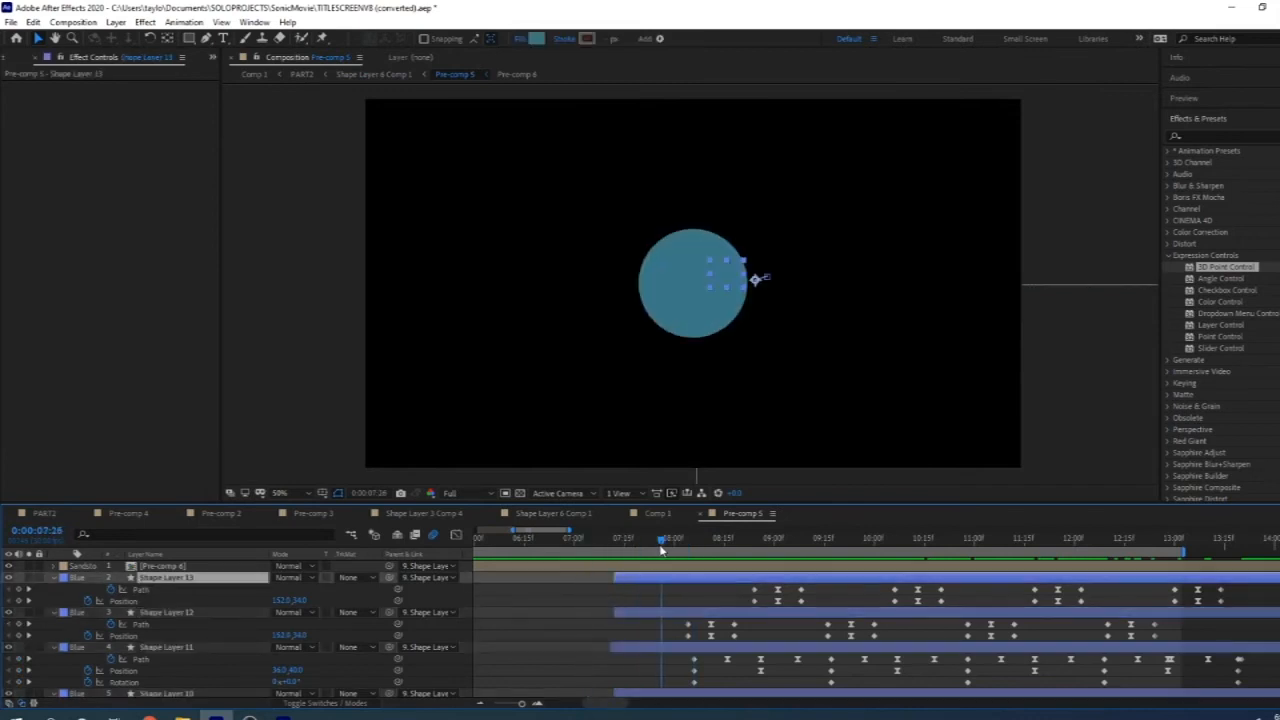
Step: Inspect Shape Layers 12, 11 and 10 in turn, then preview Shape Layer 13's Path and Position keyframes up to 0:00:10:13
left_click(647, 612)
left_click(648, 647)
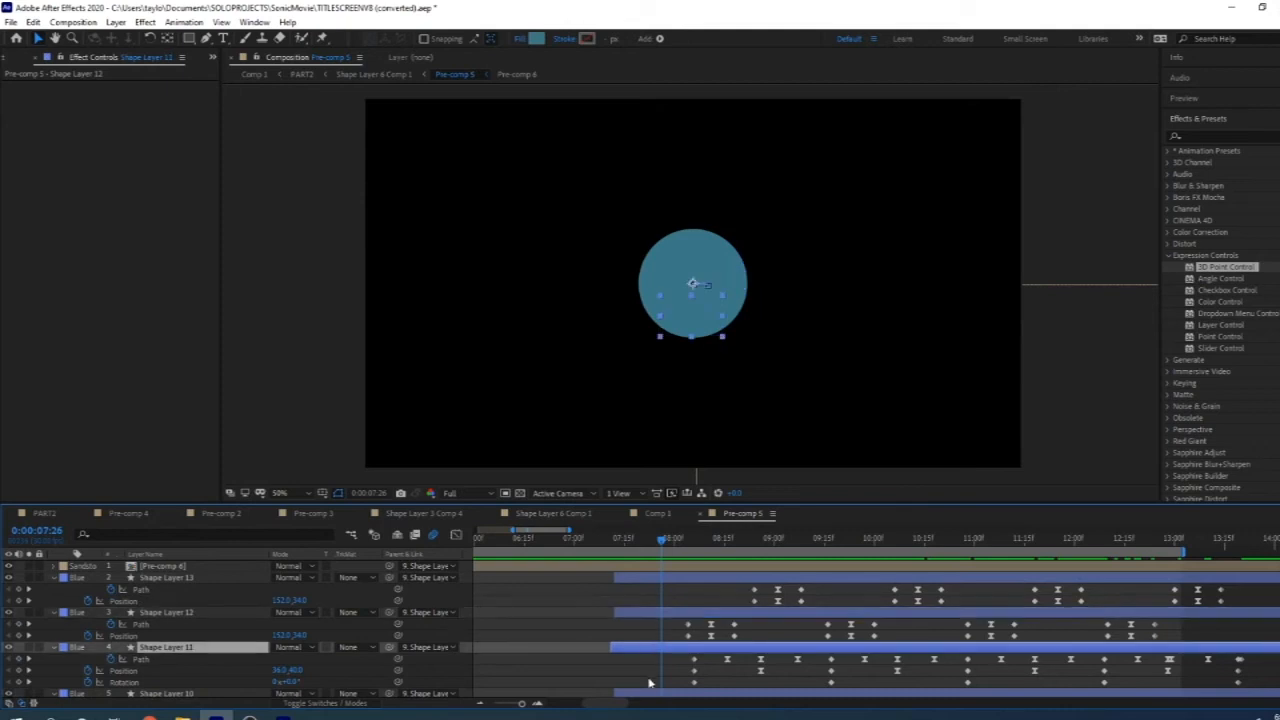
left_click(648, 692)
left_click(643, 647)
left_click(645, 612)
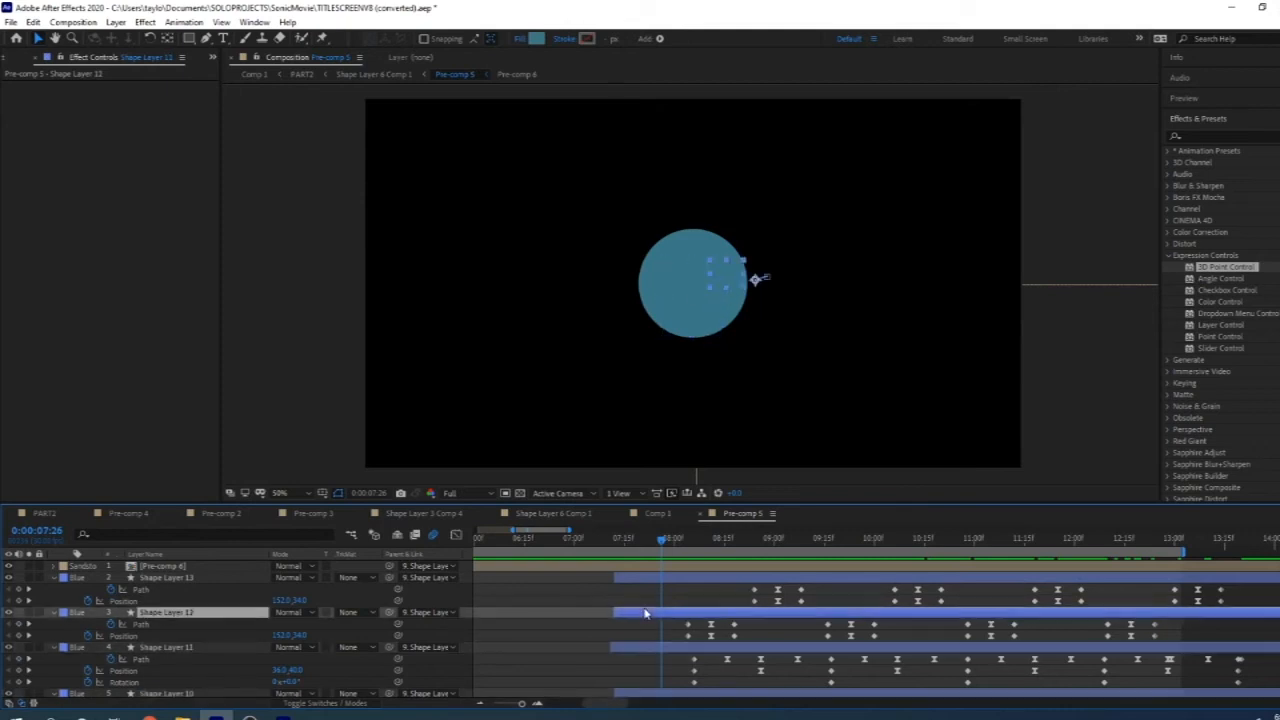
left_click(656, 578)
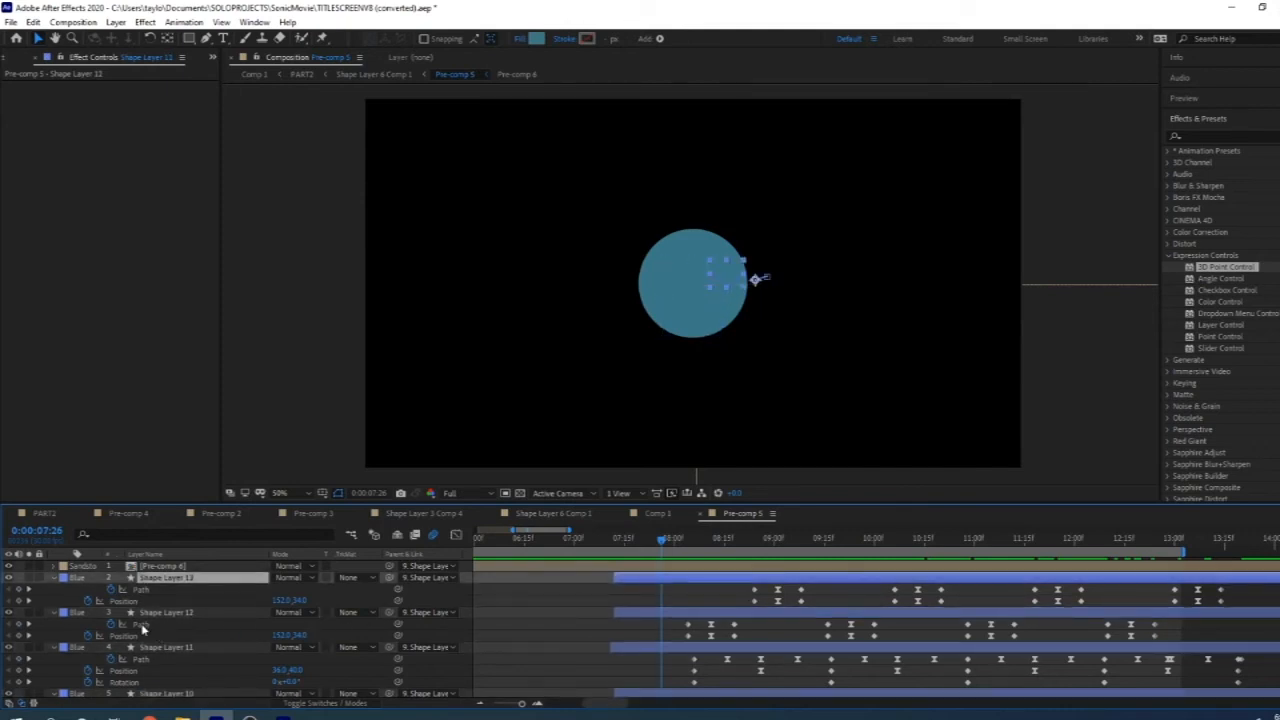
left_click_drag(682, 545, 918, 607)
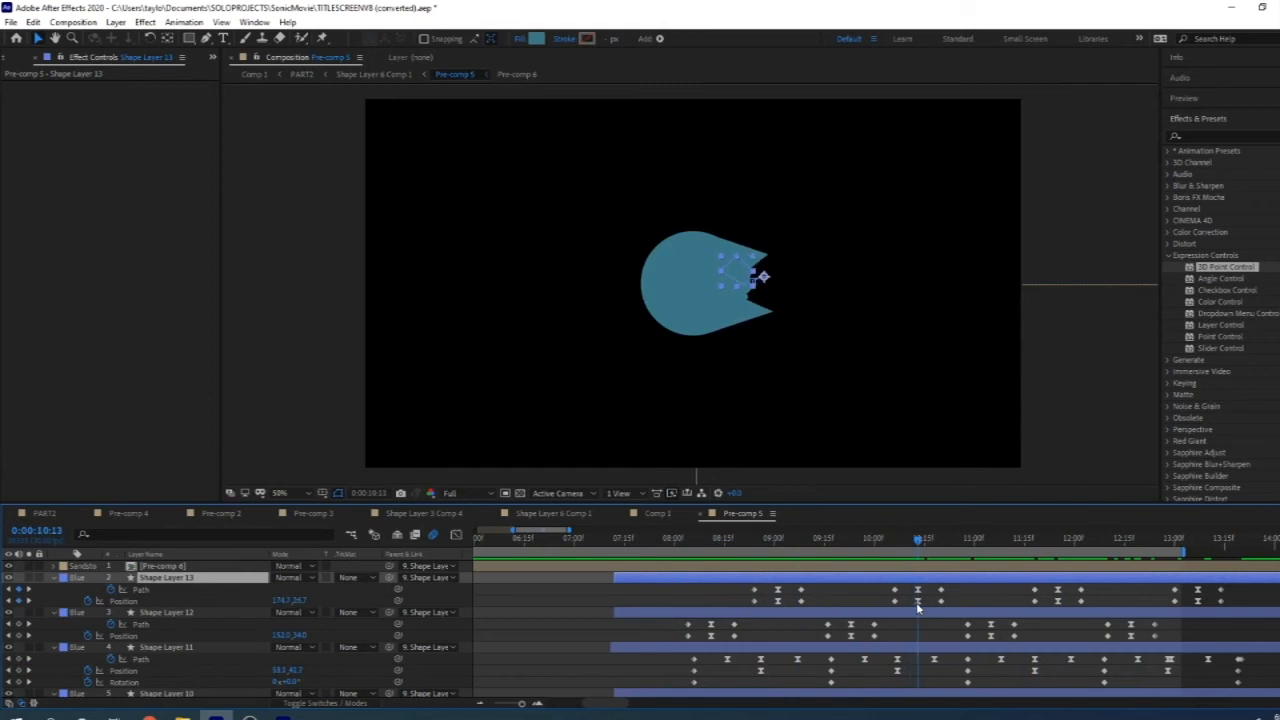
Step: Return to Shape Layer 6 Comp 1 and preview how the Pre-comp 5 copies alternate up to 0:00:10:23
left_click(657, 514)
left_click(573, 516)
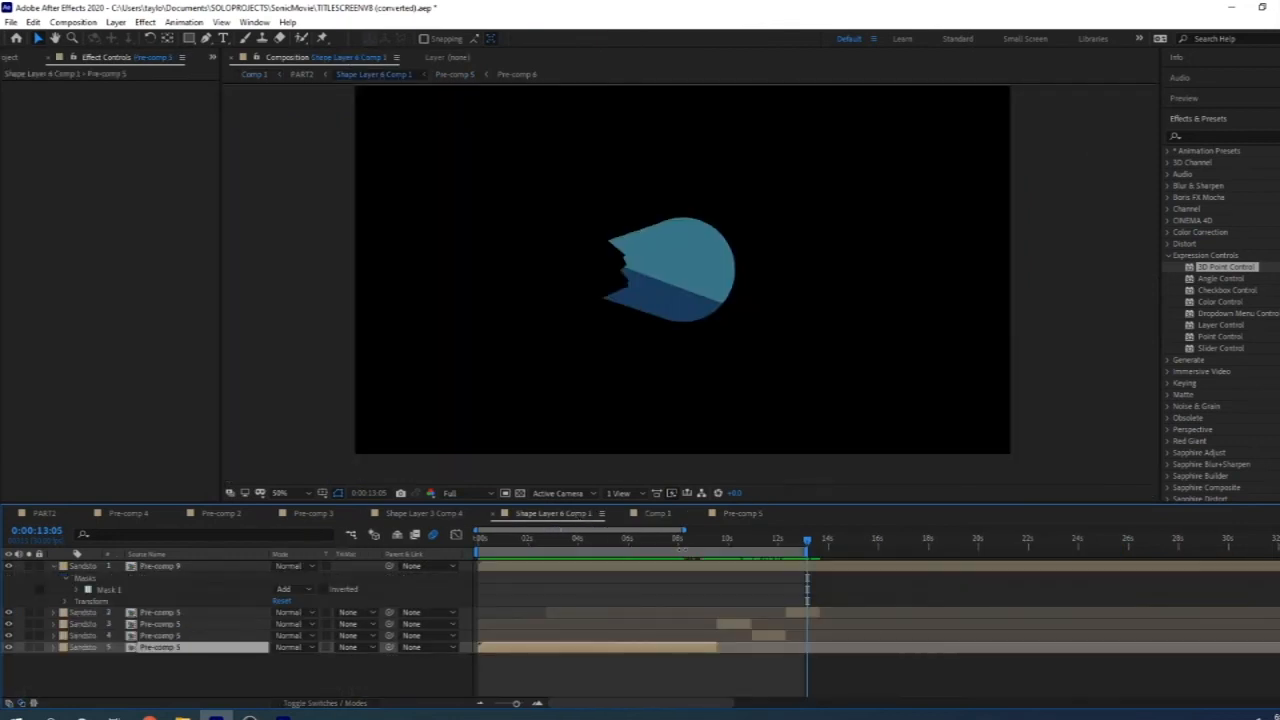
left_click(707, 547)
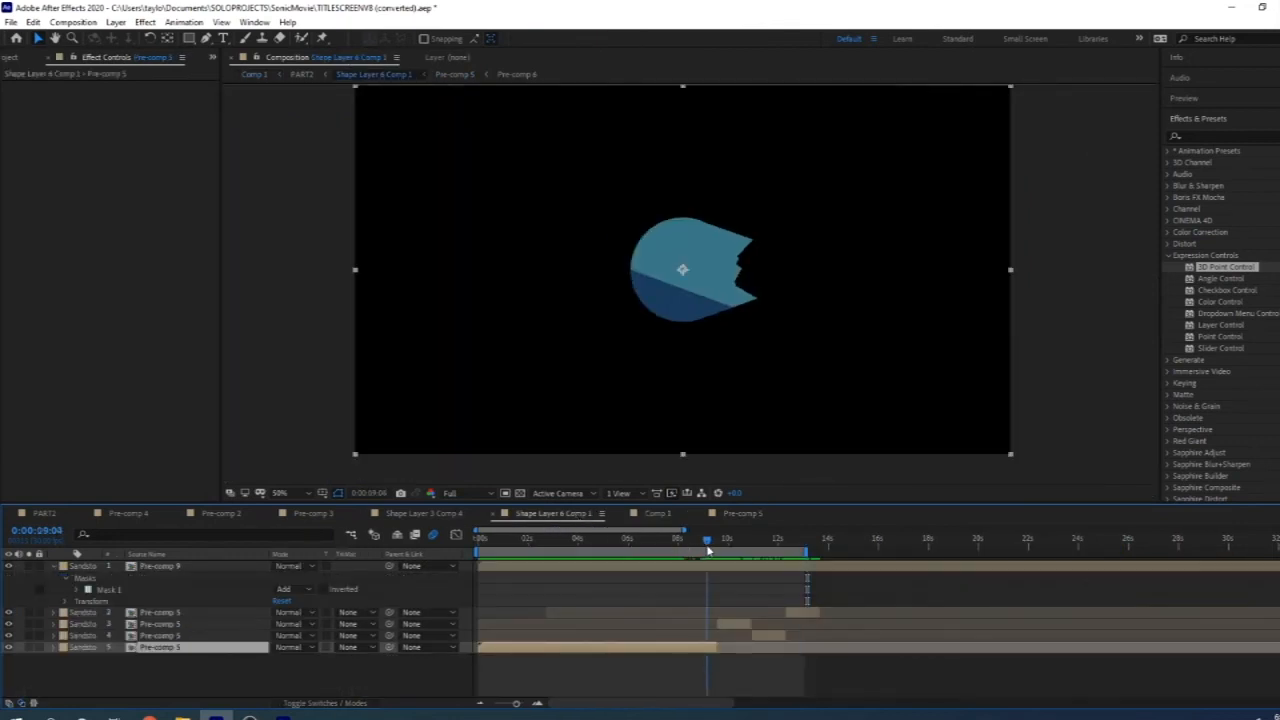
left_click_drag(707, 547, 745, 568)
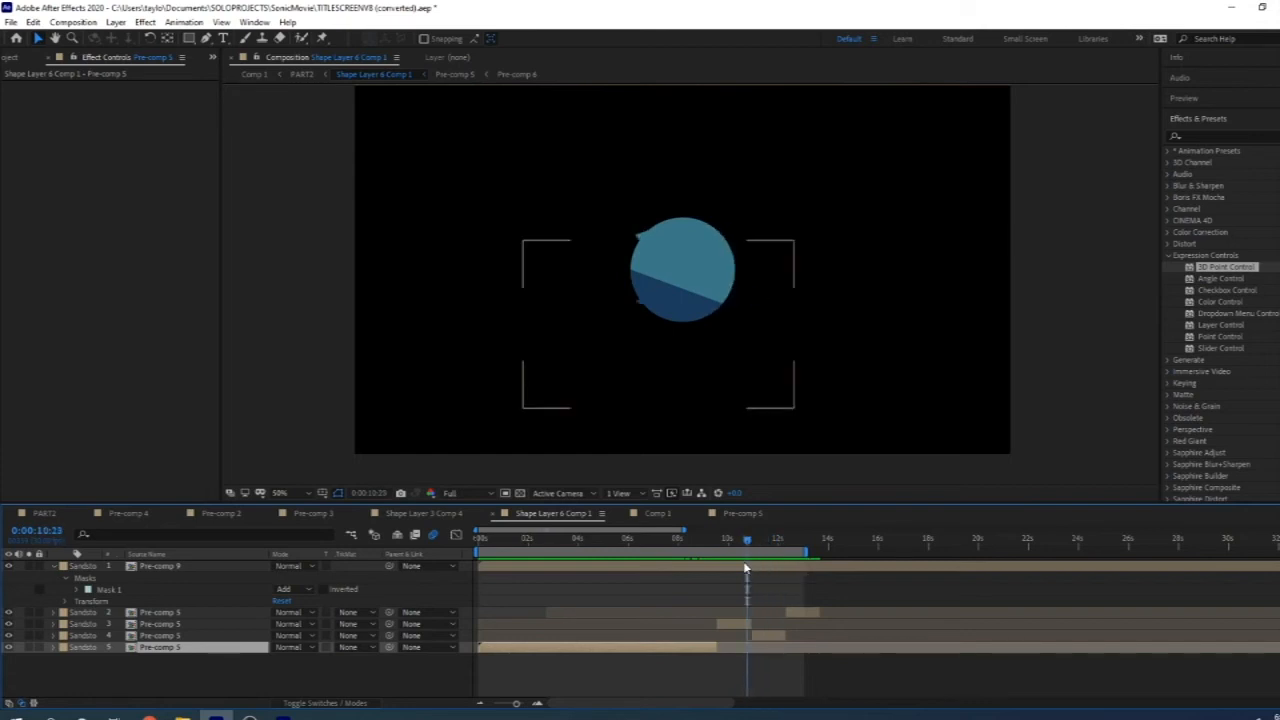
Step: Hide Pre-comp 9 to preview the circle without its dark shading around 0:00:11:19 and 0:00:10:16, and show it again
left_click(687, 567)
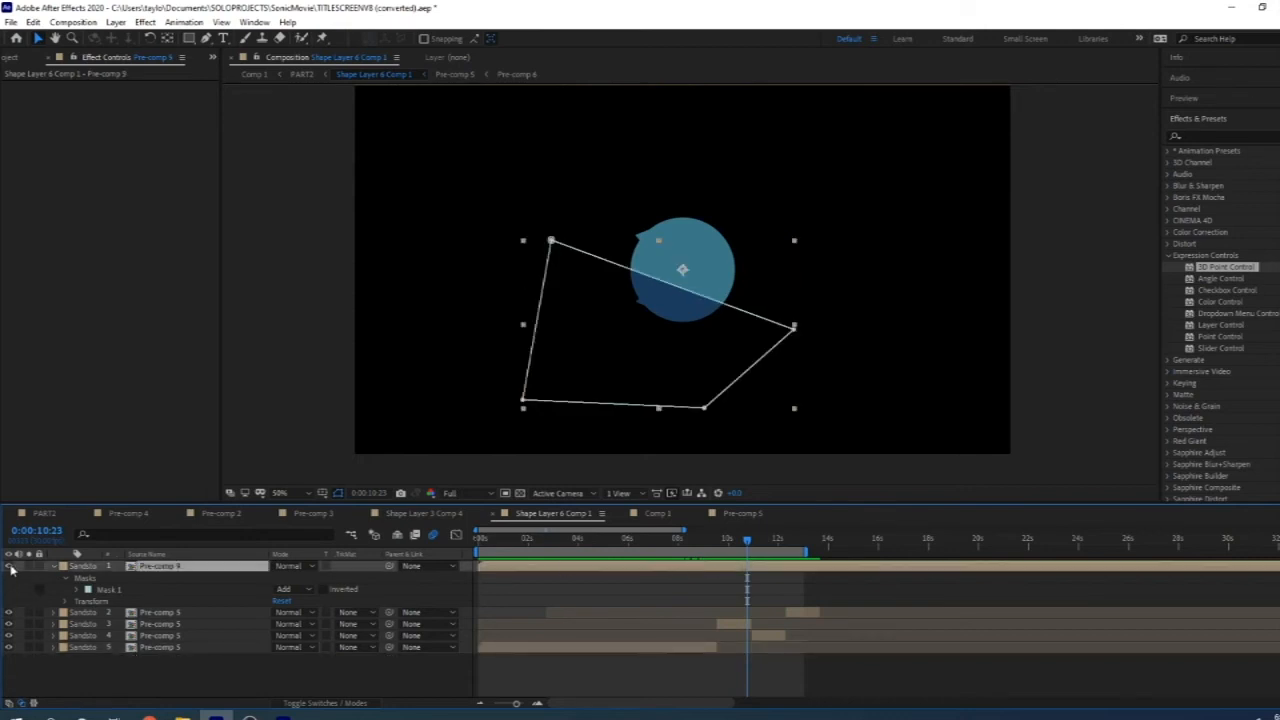
left_click(10, 566)
left_click_drag(690, 548, 771, 543)
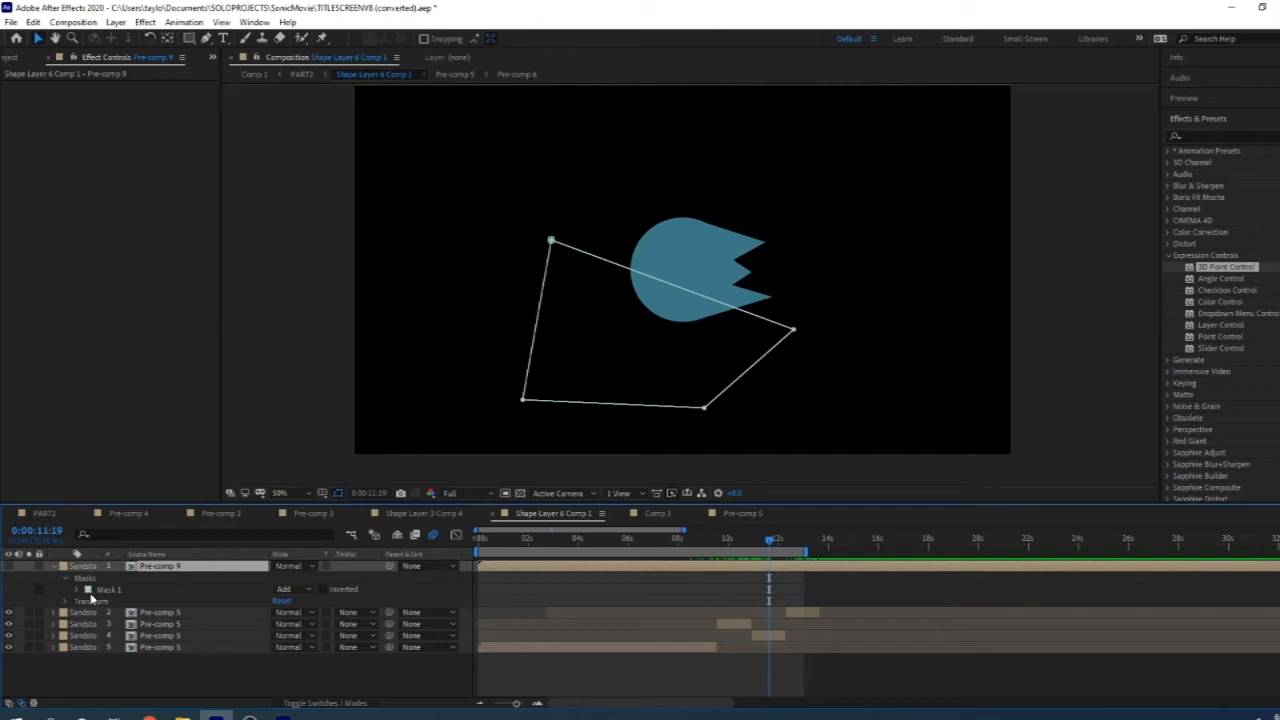
mouse_move(733, 541)
left_mouse_down()
mouse_move(707, 541)
mouse_move(741, 541)
left_mouse_up()
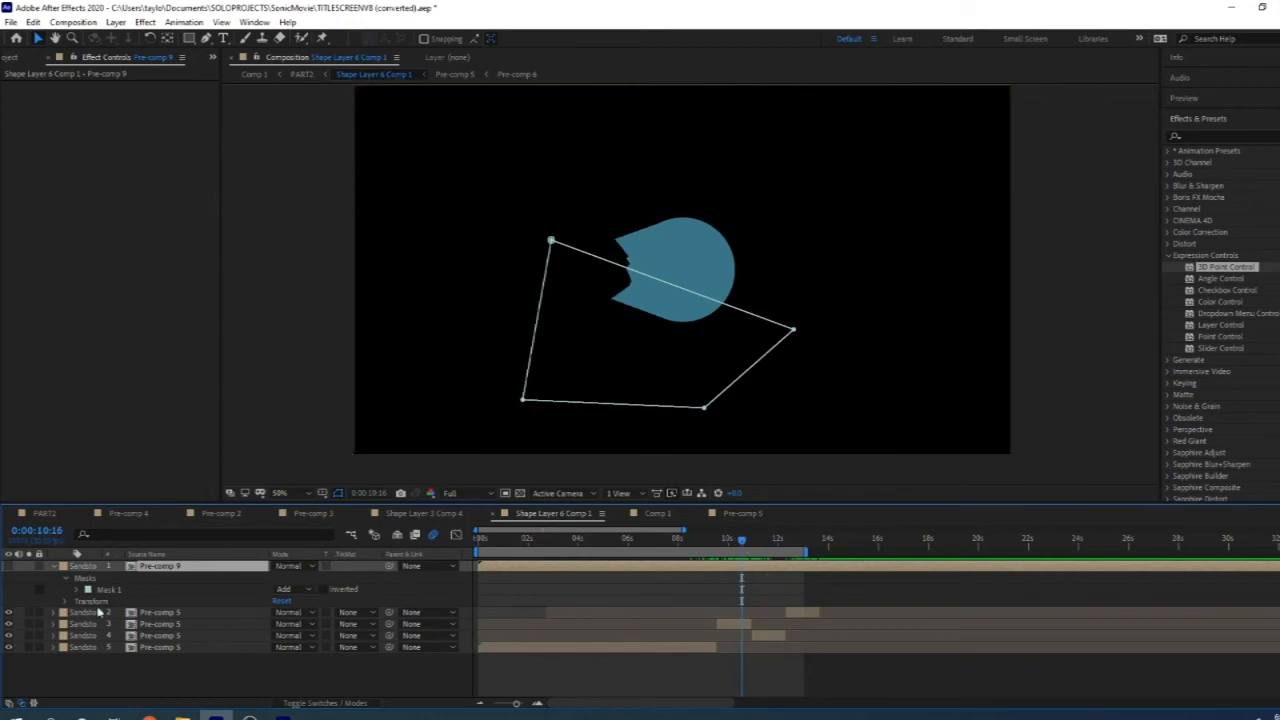
left_click(84, 581)
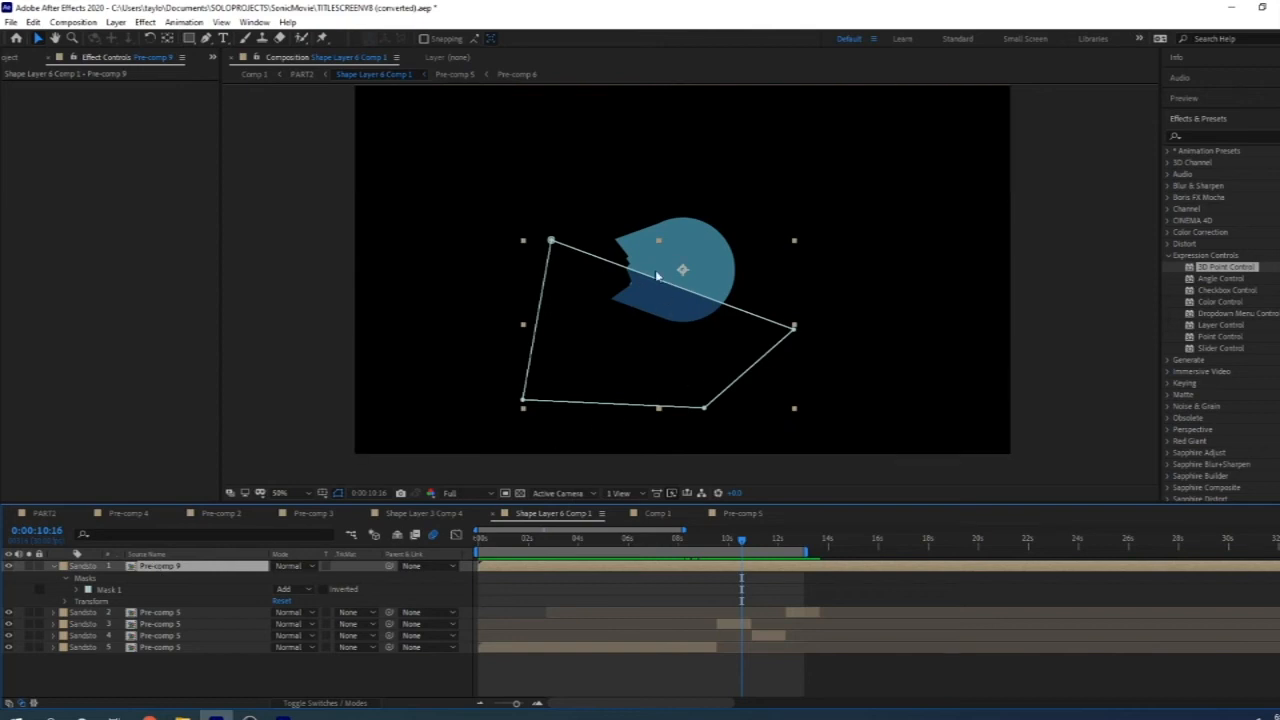
Step: Try shifting Mask 1 of Pre-comp 9 down across the circle, and undo the move
left_click(112, 591)
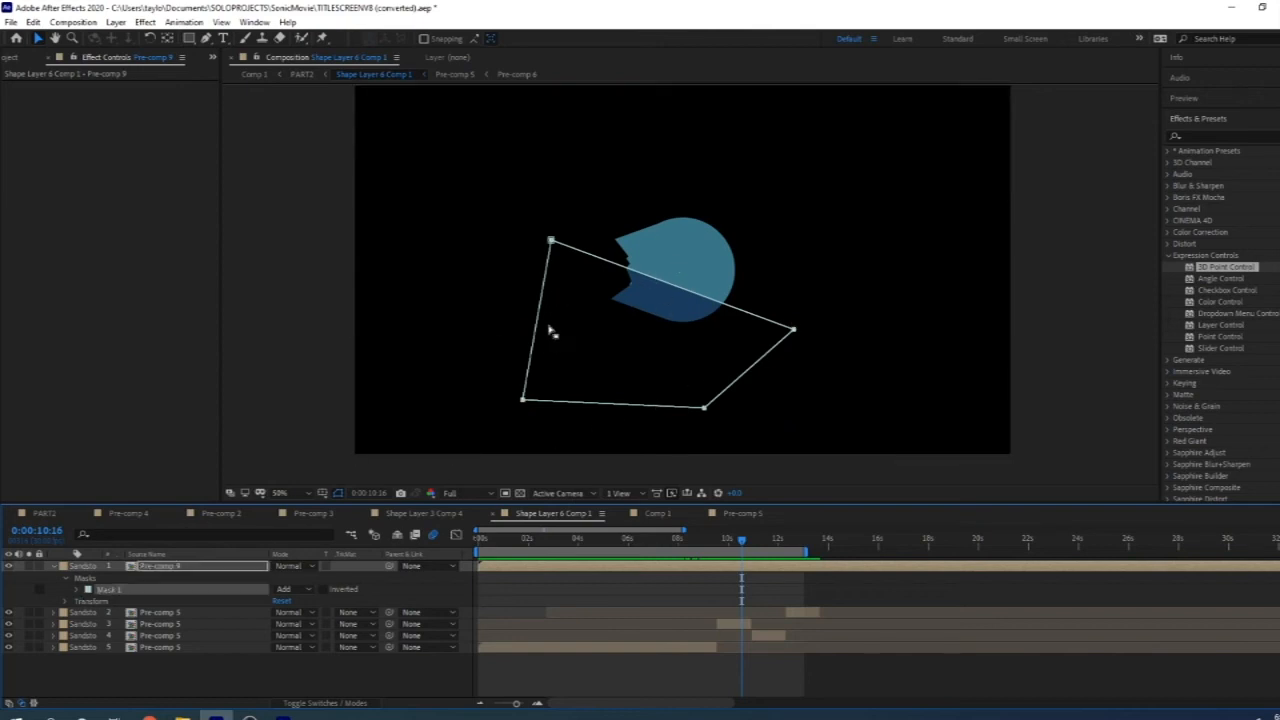
left_click_drag(551, 240, 620, 280)
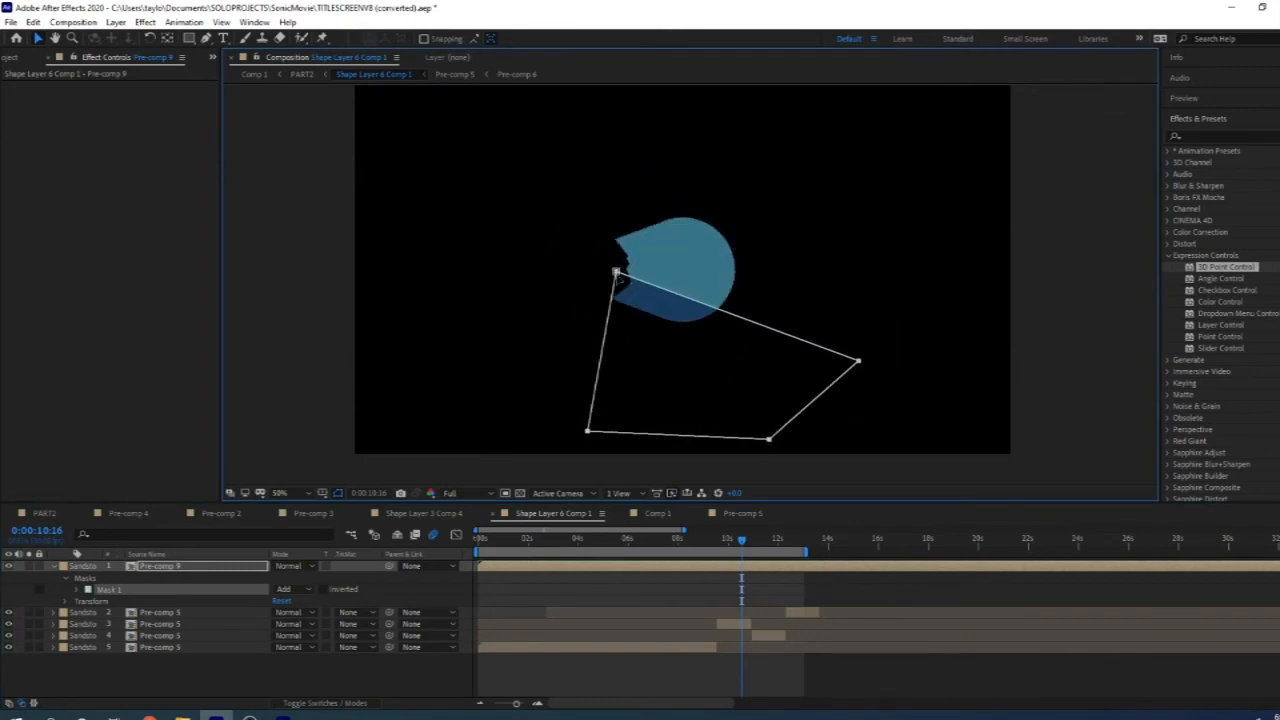
key("ctrl+z")
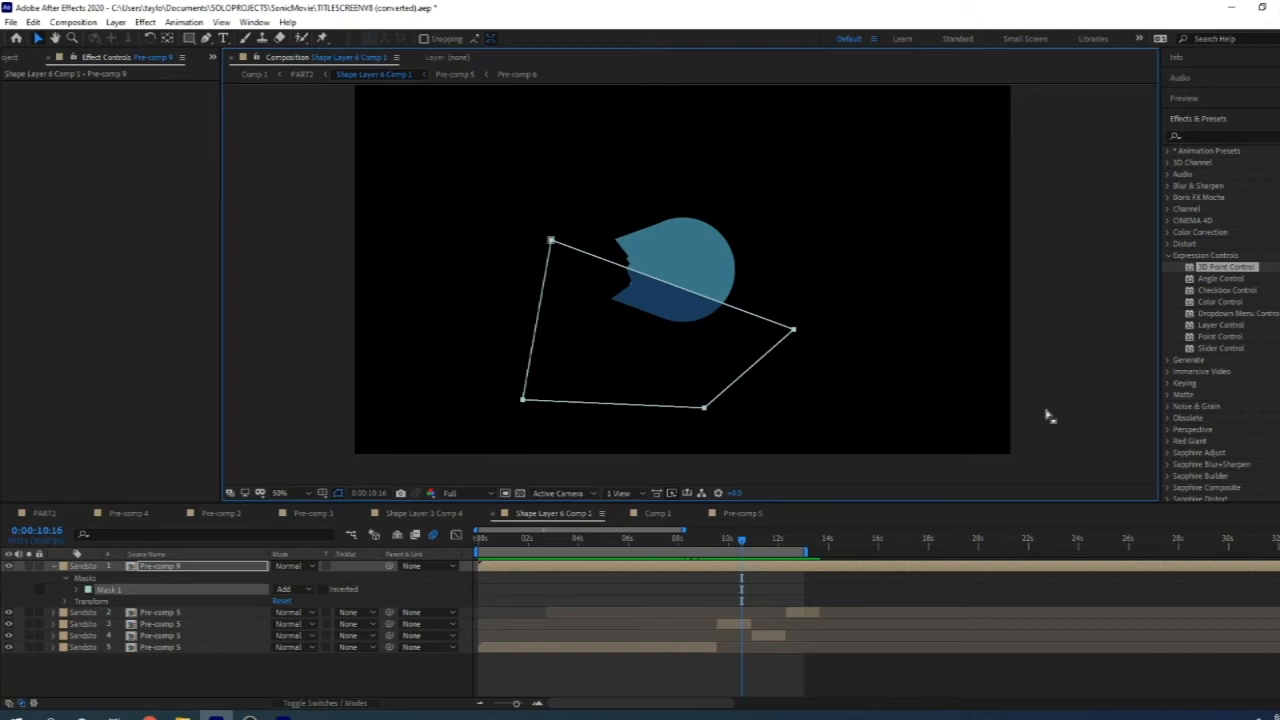
Step: Preview the shaded circle, return to PART2 and preview the title assembling up to 0:00:09:03
left_click_drag(681, 542, 741, 558)
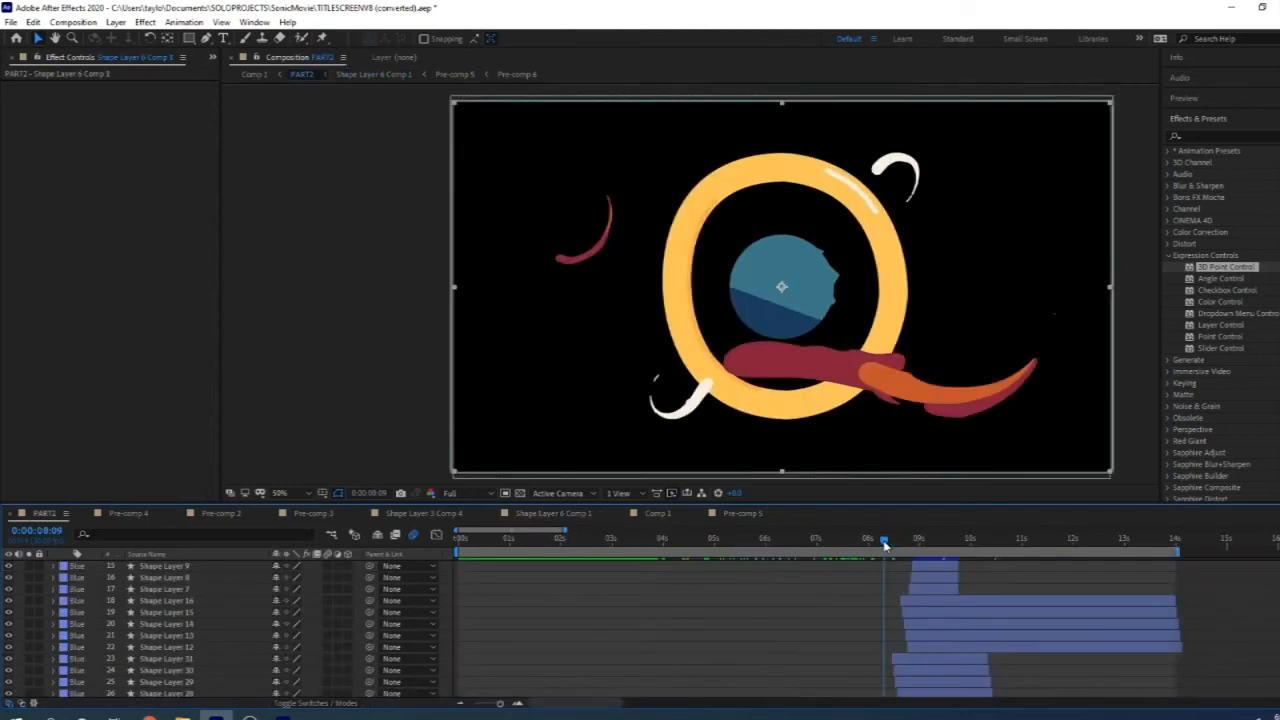
left_click(890, 543)
left_click_drag(891, 546, 925, 550)
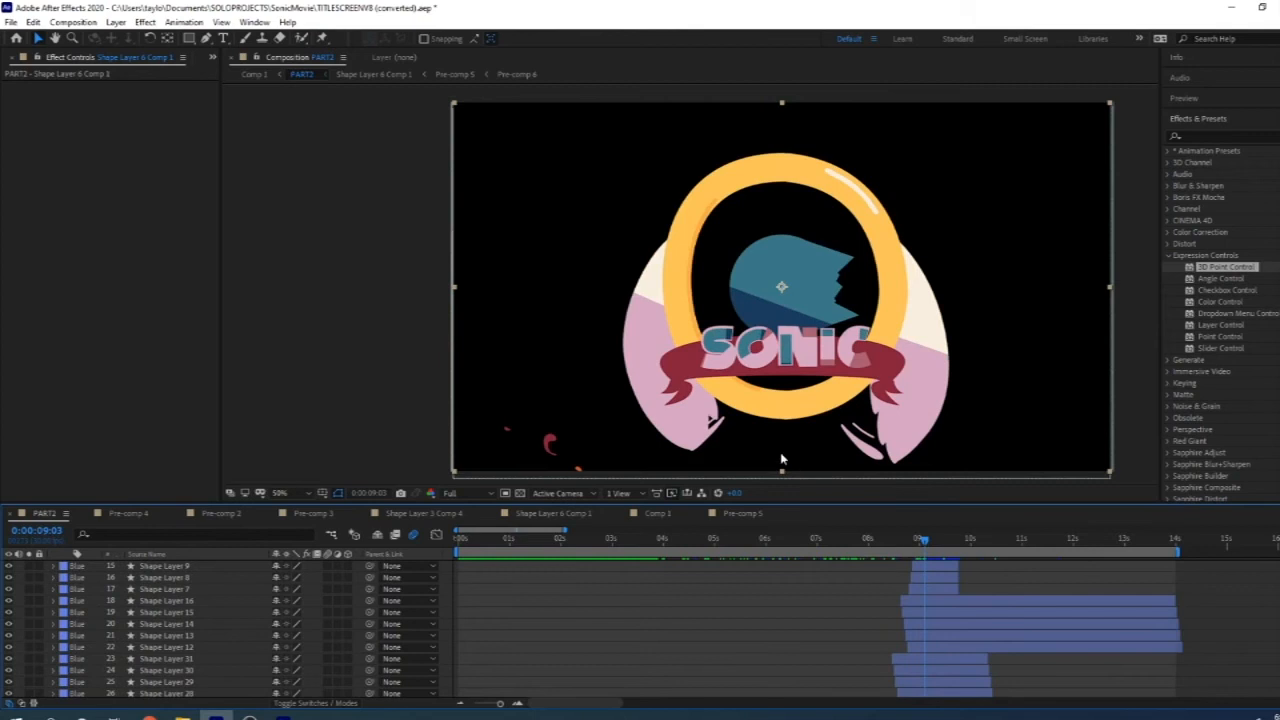
Step: Zoom in on the SONIC lettering and select Shape Layers 27 through 31 in turn to identify each letter's stroke
key("period")
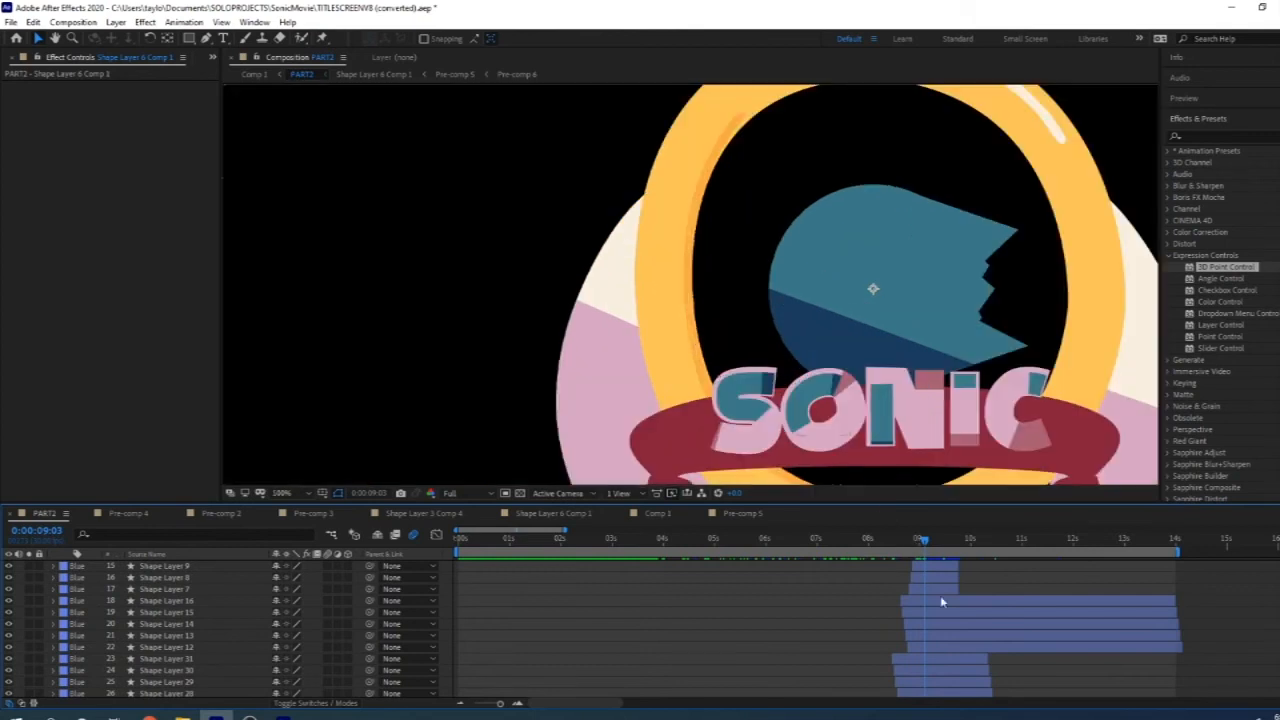
scroll(943, 643, "down", 3)
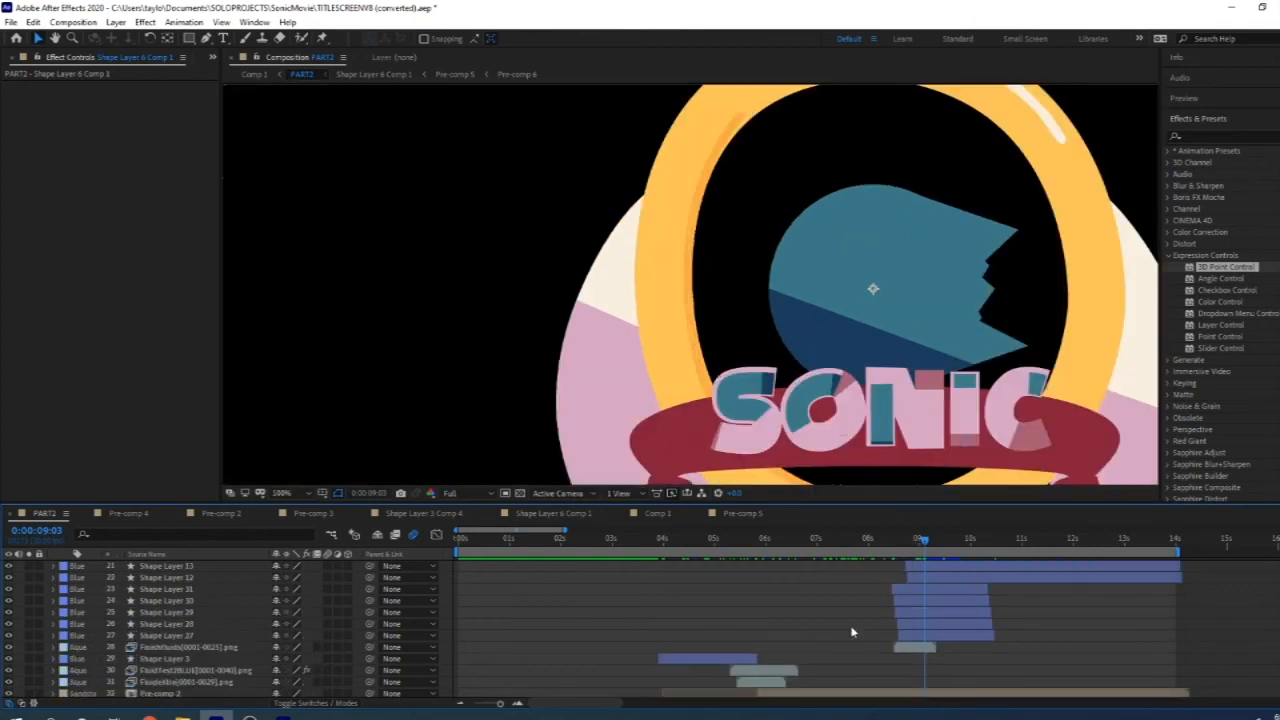
left_click(944, 632)
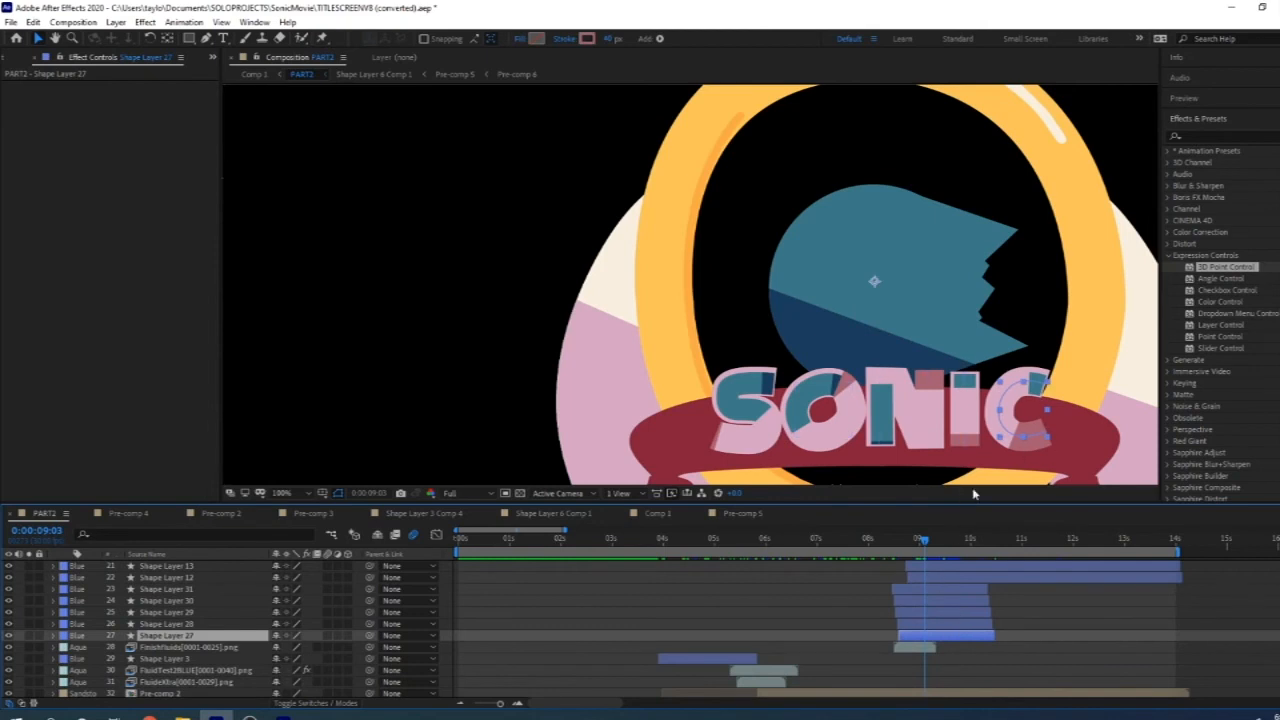
left_click(938, 624)
left_click(940, 612)
left_click(944, 600)
left_click(946, 589)
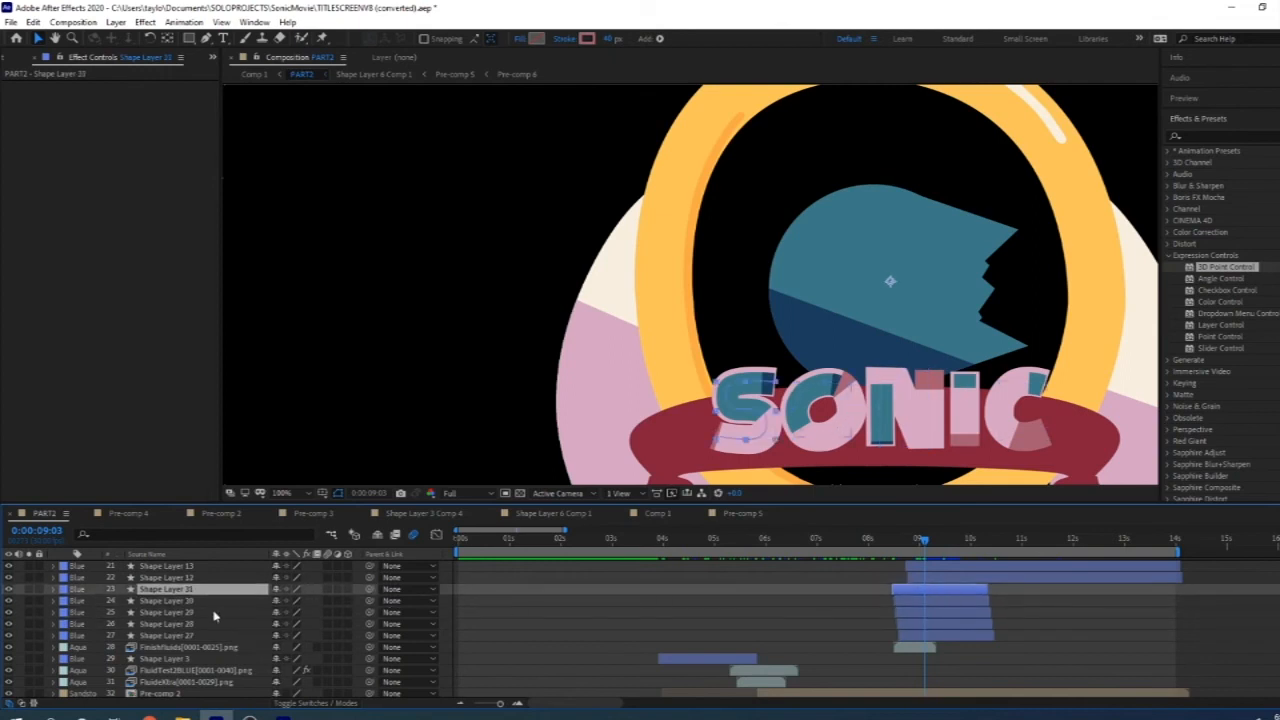
Step: Reveal the End keyframes of Shape Layer 31 and preview the S stroke drawing on up to 0:00:09:01
key("t")
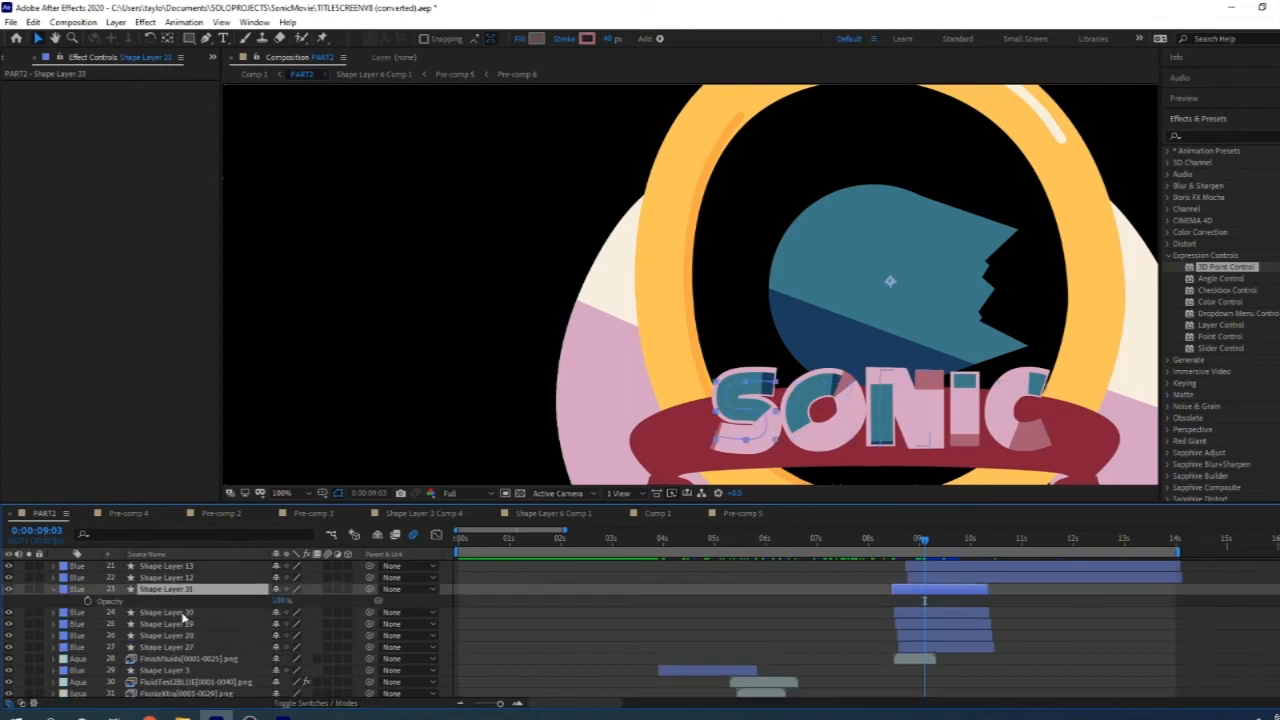
key("u")
left_click(894, 541)
left_click_drag(898, 545, 920, 544)
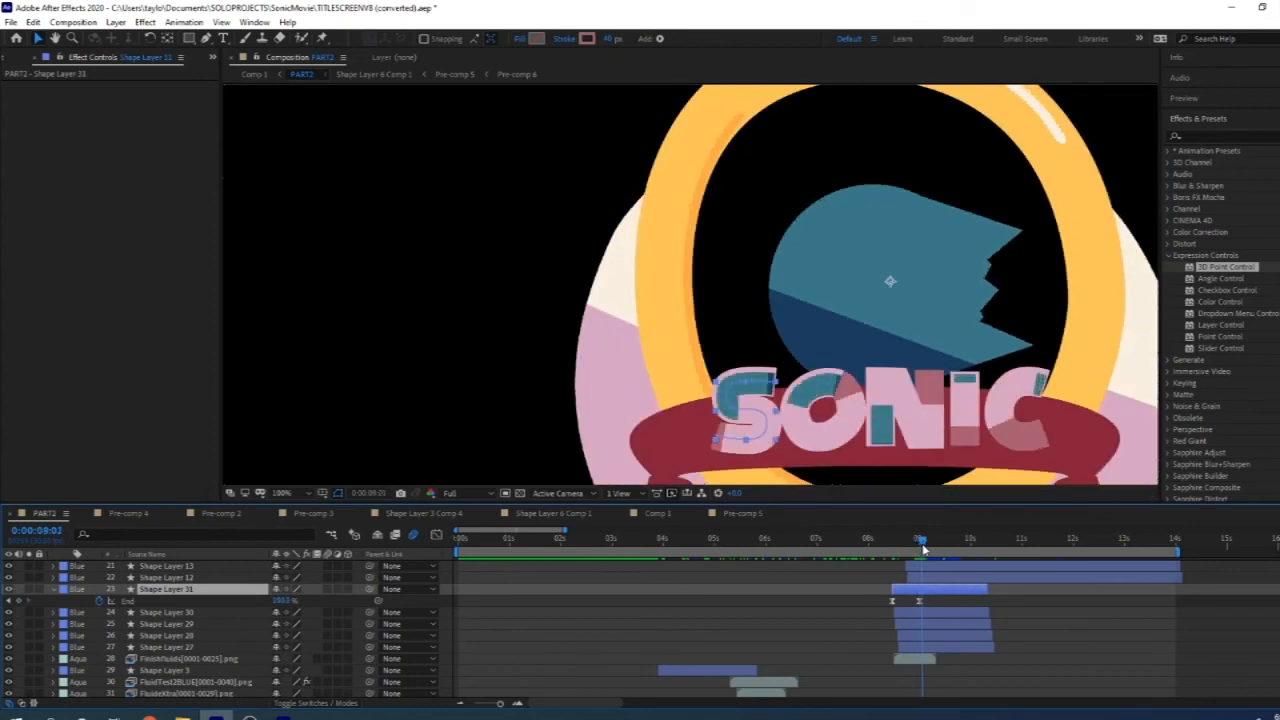
mouse_move(922, 548)
left_mouse_down()
mouse_move(900, 552)
mouse_move(922, 553)
left_mouse_up()
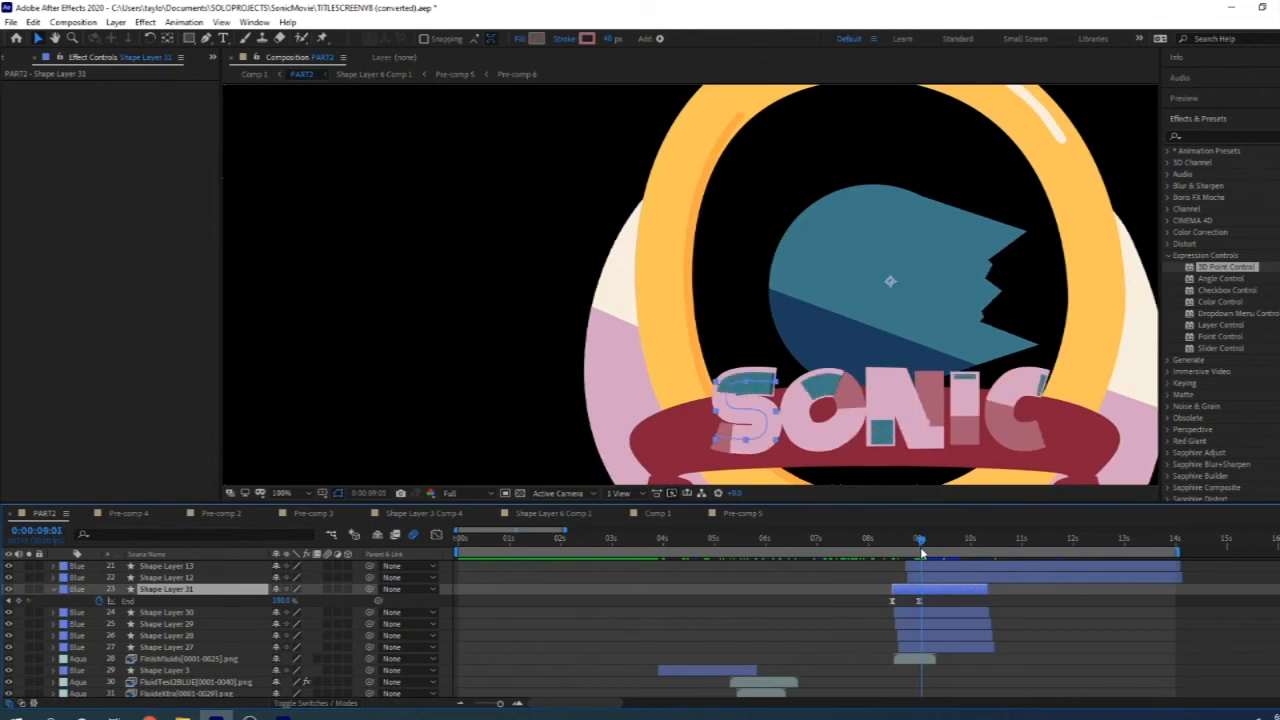
Step: Select Shape Layers 13 through 16 and preview their strokes drawing onto the SONIC letters between 0:00:08:24 and 0:00:09:00
scroll(933, 618, "up", 3)
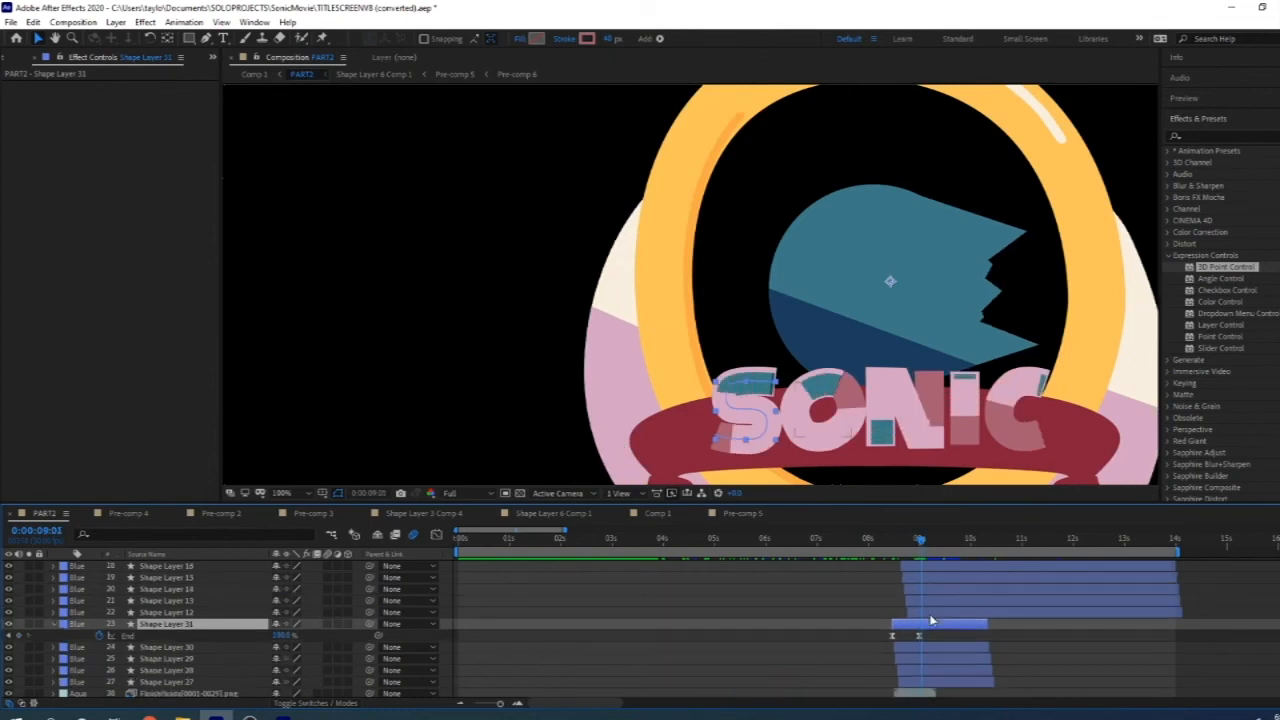
left_click(939, 605)
scroll(939, 605, "up", 1)
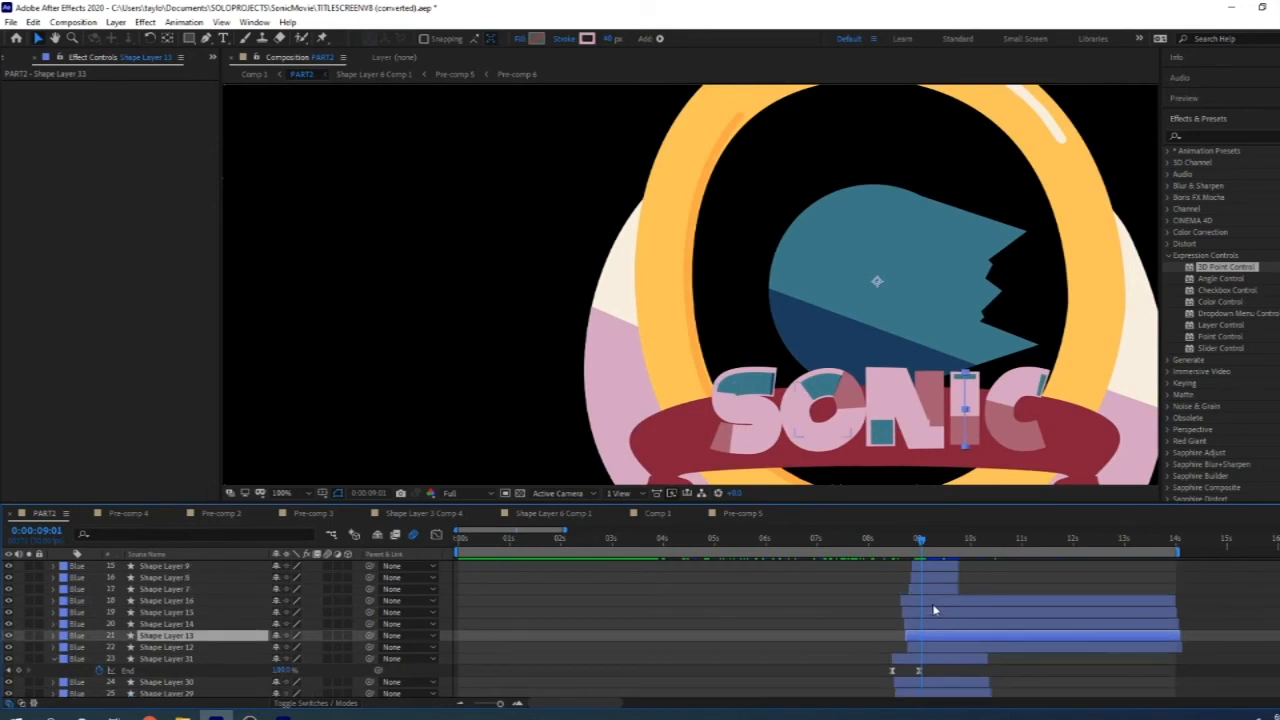
left_click(933, 604, "shift")
left_click_drag(919, 545, 910, 548)
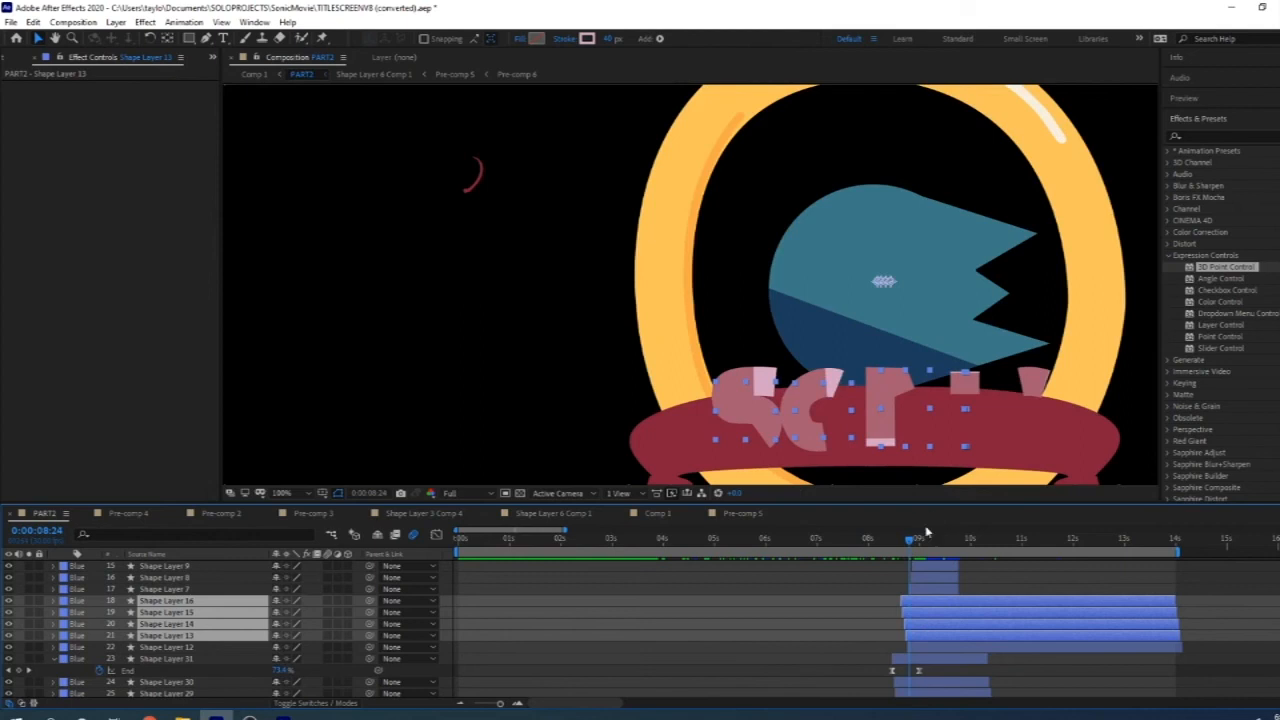
left_click_drag(908, 545, 920, 555)
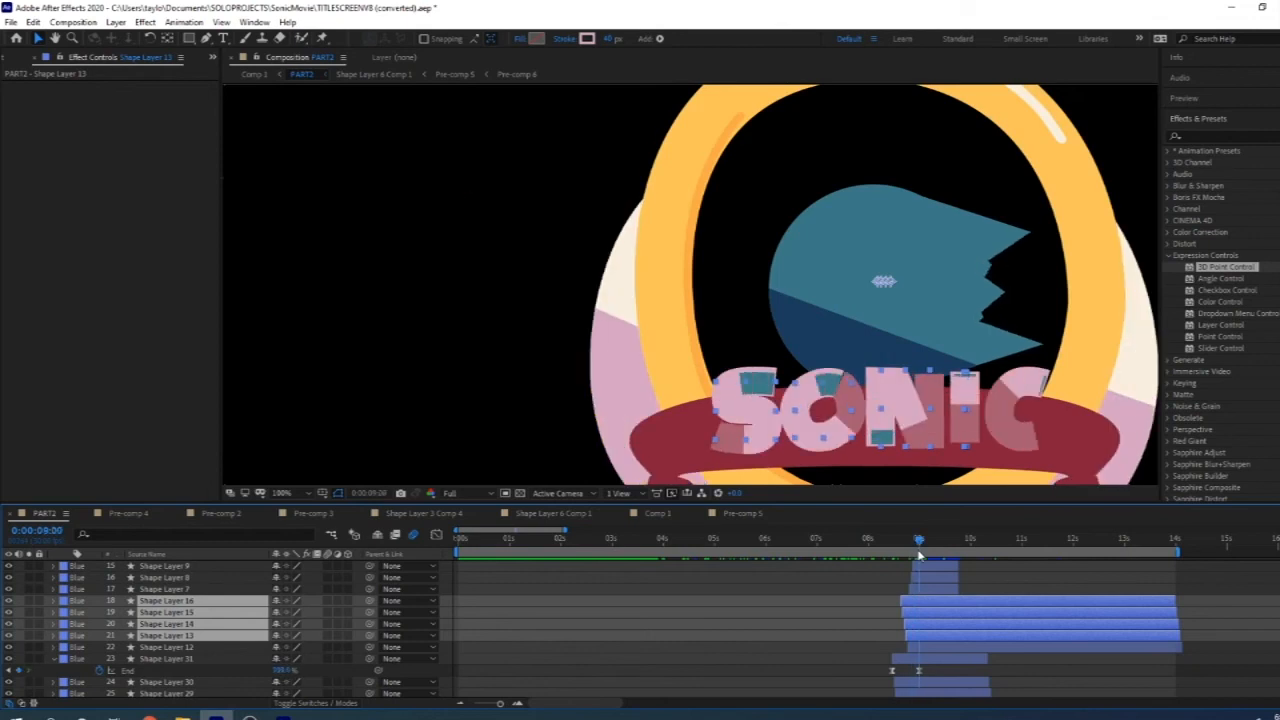
Step: Select Shape Layers 7 through 11 and preview their teal strokes filling the letters up to 0:00:09:02
scroll(916, 606, "up", 1)
left_click_drag(927, 629, 934, 578)
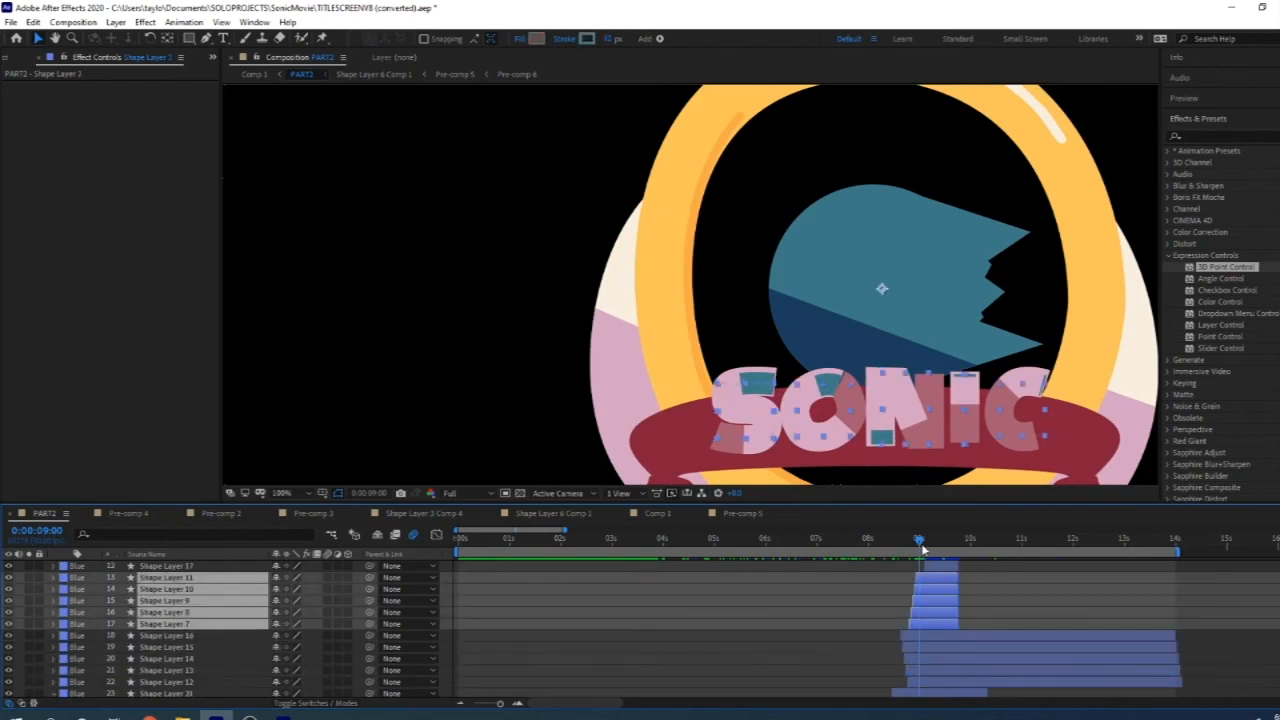
left_click_drag(920, 548, 926, 549)
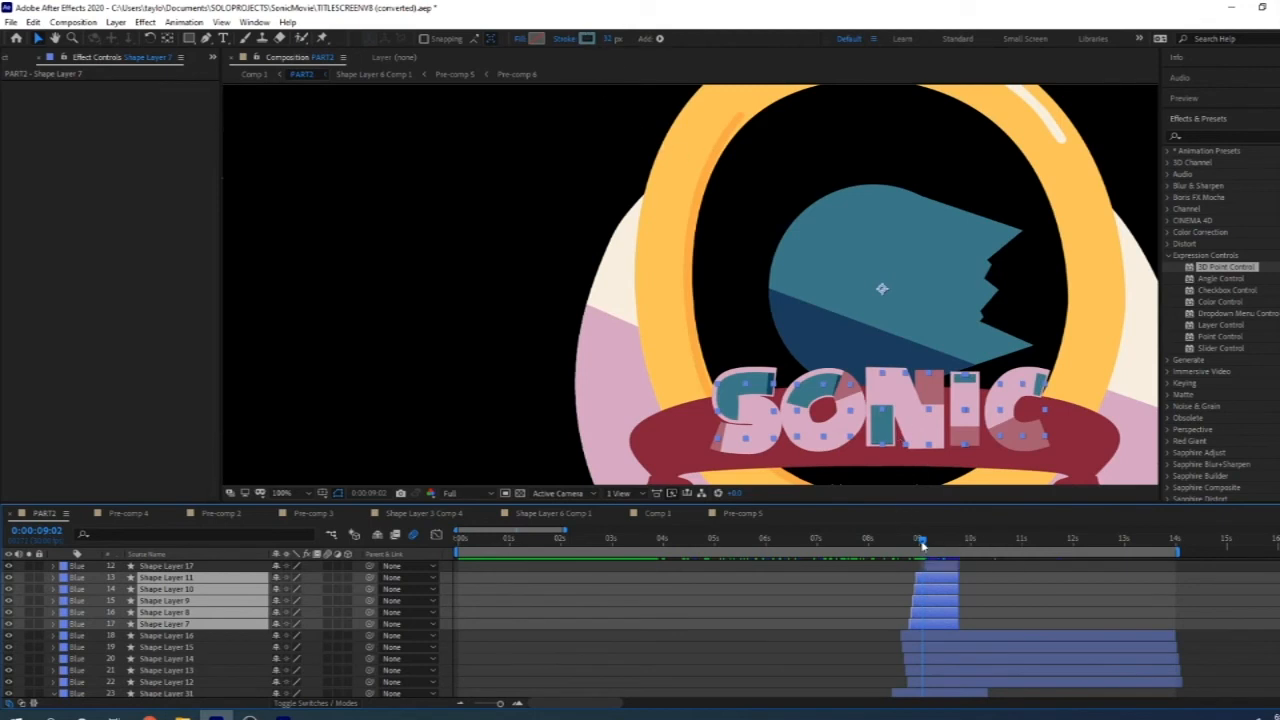
Step: Select Shape Layers 17 through 21 and preview their dark blue strokes covering the letters up to 0:00:09:13
scroll(930, 625, "up", 3)
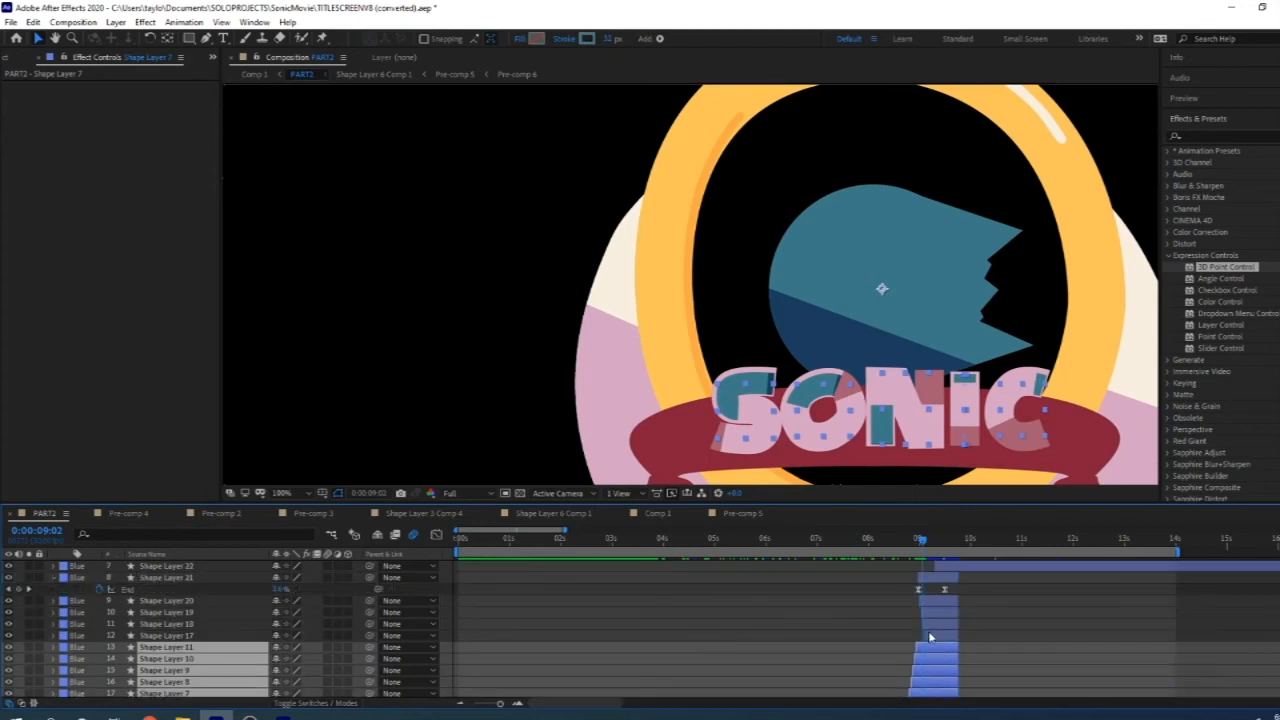
left_click(928, 634)
left_click(940, 578, "shift")
left_click(936, 542)
left_click_drag(936, 542, 941, 543)
Step: Select Shape Layers 22 through 26 and preview their cream strokes completing the lettering up to 0:00:09:28
scroll(945, 630, "up", 3)
left_click(951, 635)
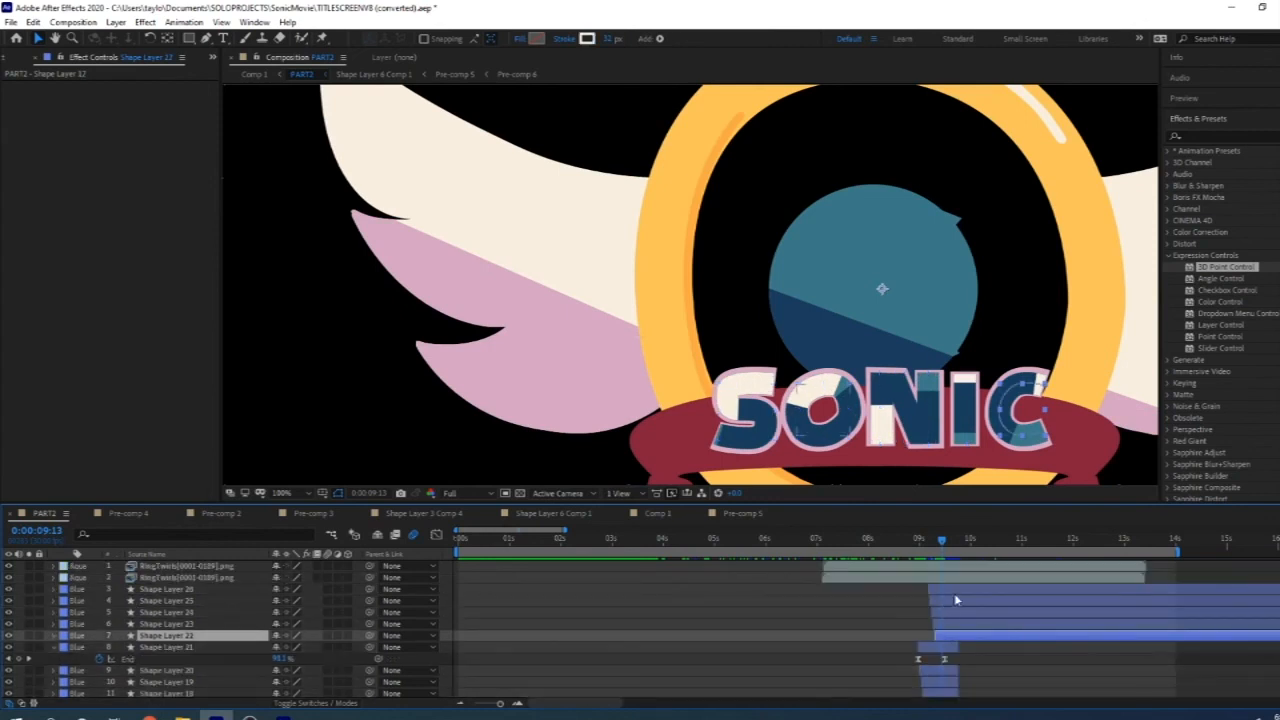
left_click(954, 591, "shift")
left_click_drag(941, 543, 921, 543)
key("space")
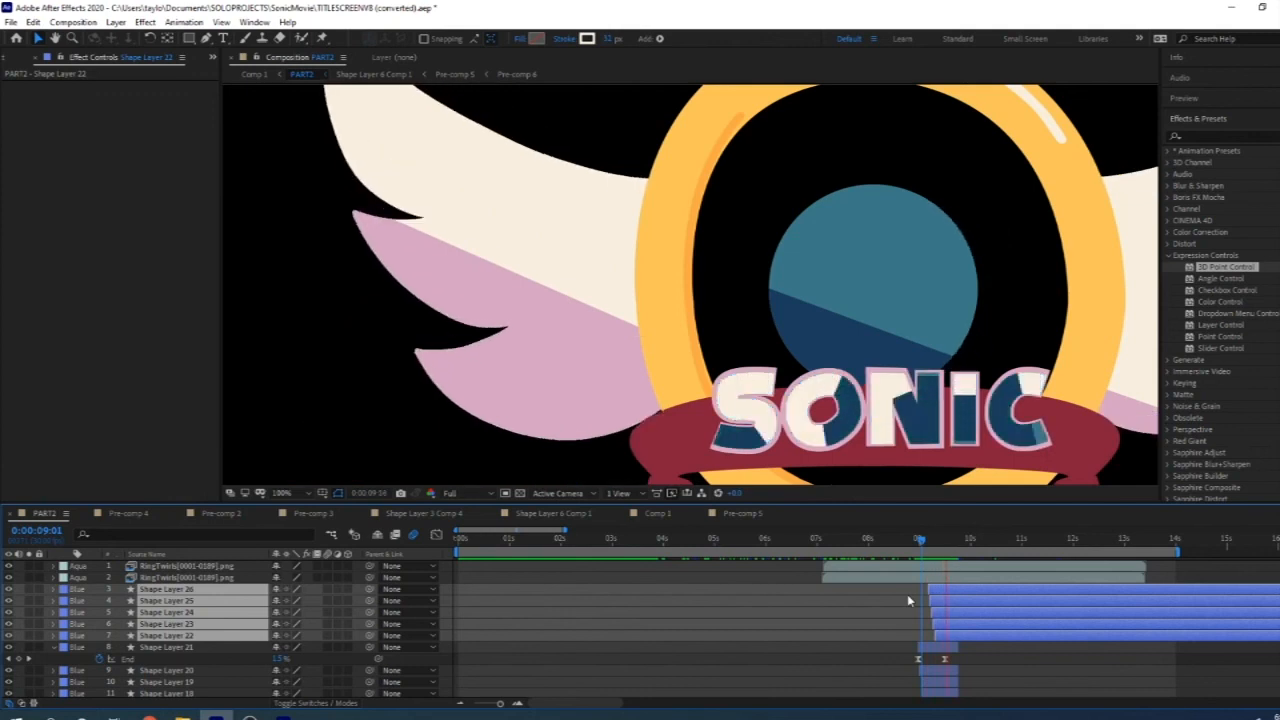
left_click(912, 543)
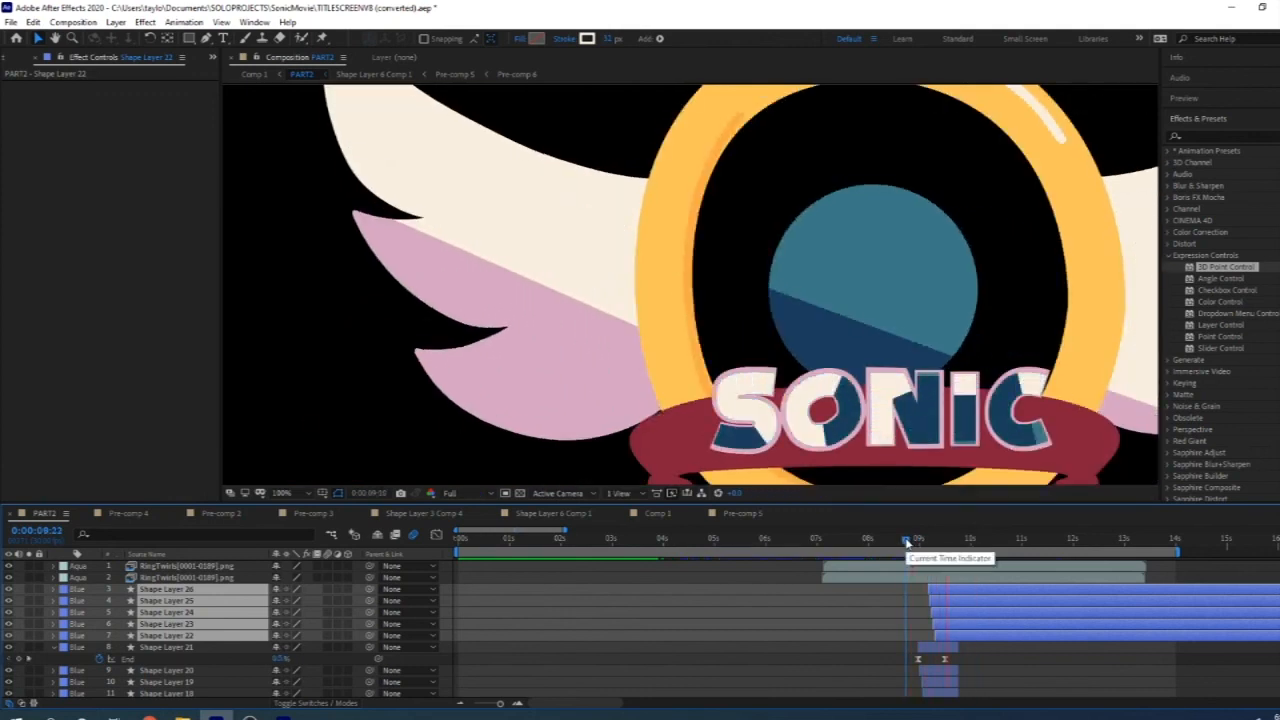
left_click_drag(907, 543, 968, 543)
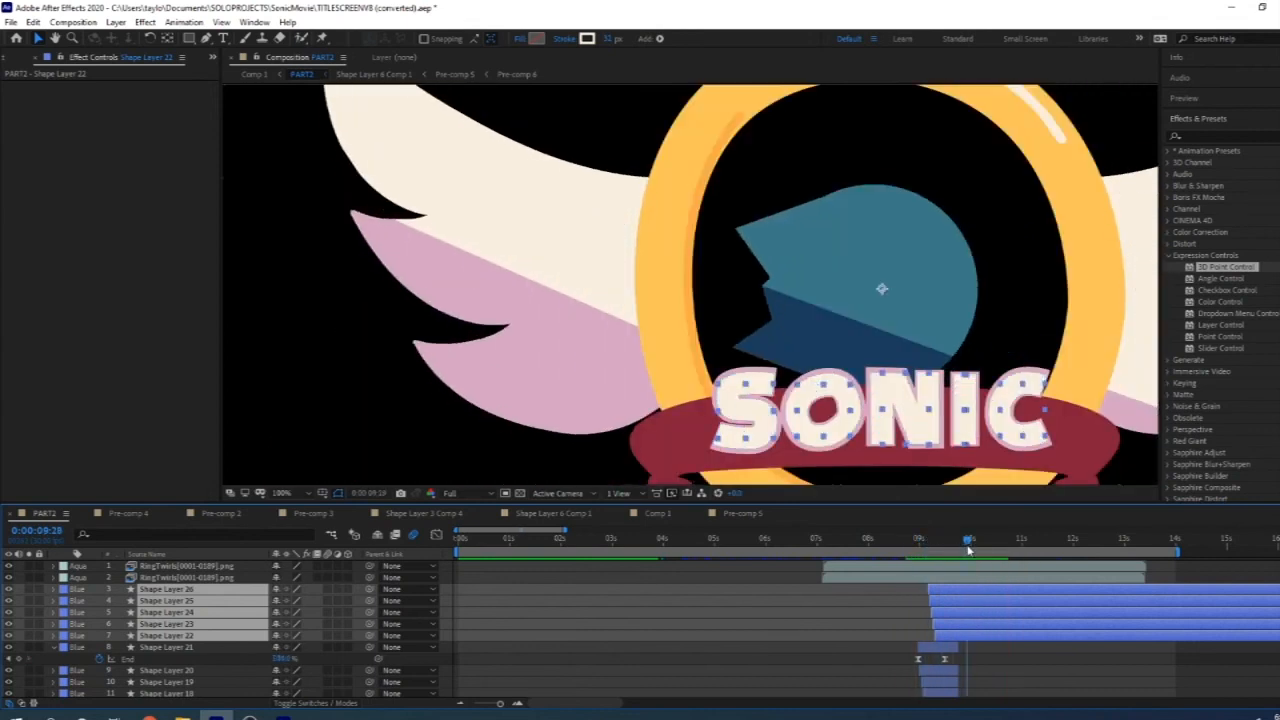
Step: Deselect the layers, preview the lettering build once more, and show the whole emblem at 0:00:09:24
left_click(1007, 645)
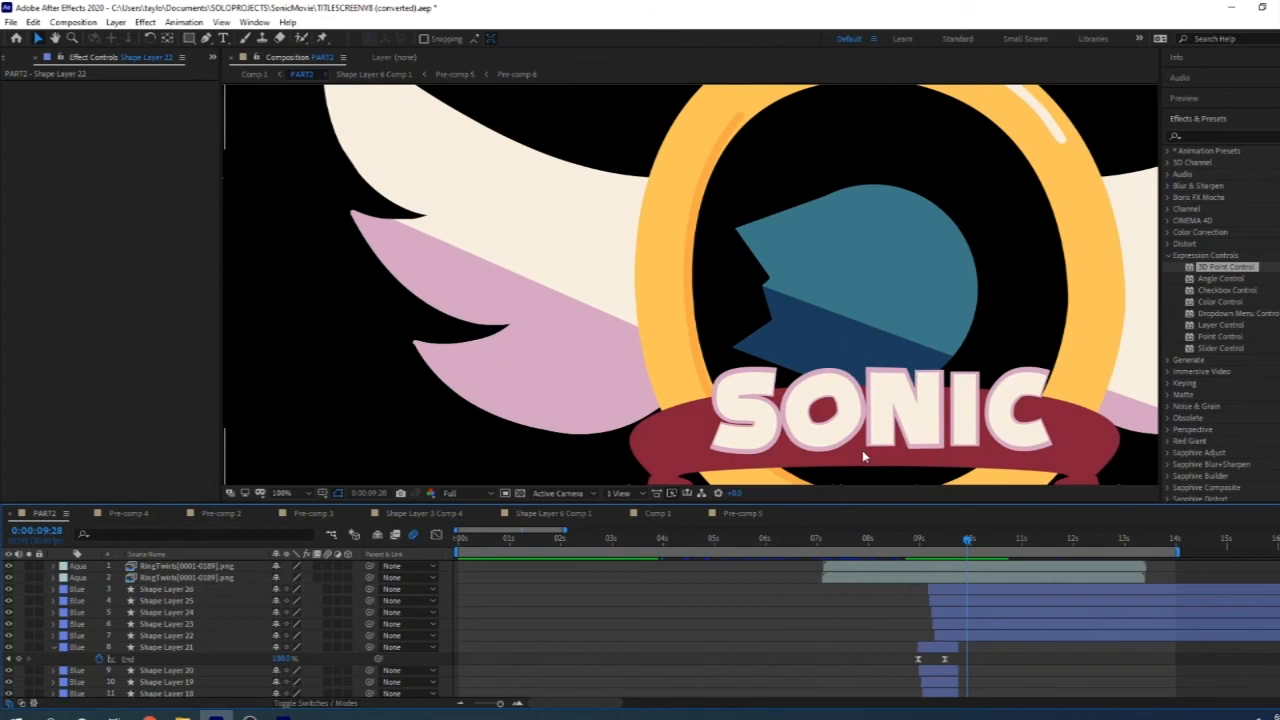
left_click_drag(917, 544, 958, 549)
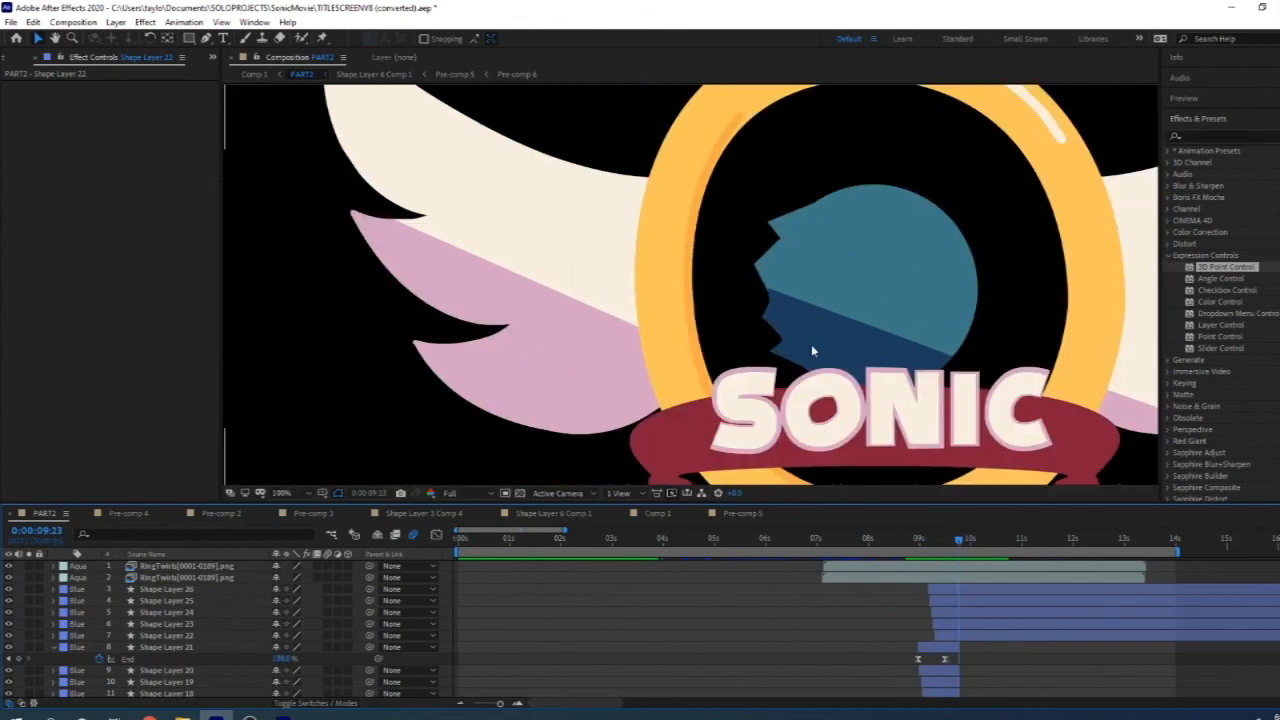
scroll(811, 349, "down", 2)
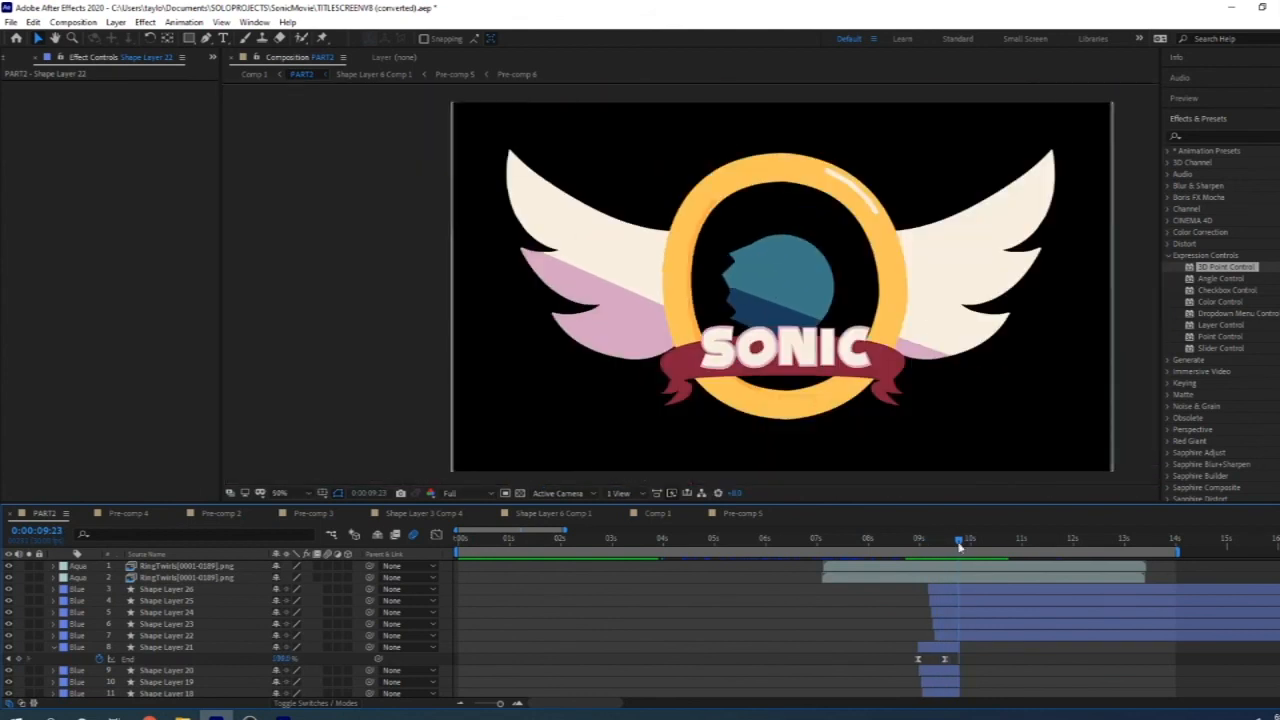
left_click_drag(958, 537, 960, 545)
Step: Find the wing image sequences at the end of the PART2 layer stack and select Wings layer 58
scroll(919, 603, "down", 2)
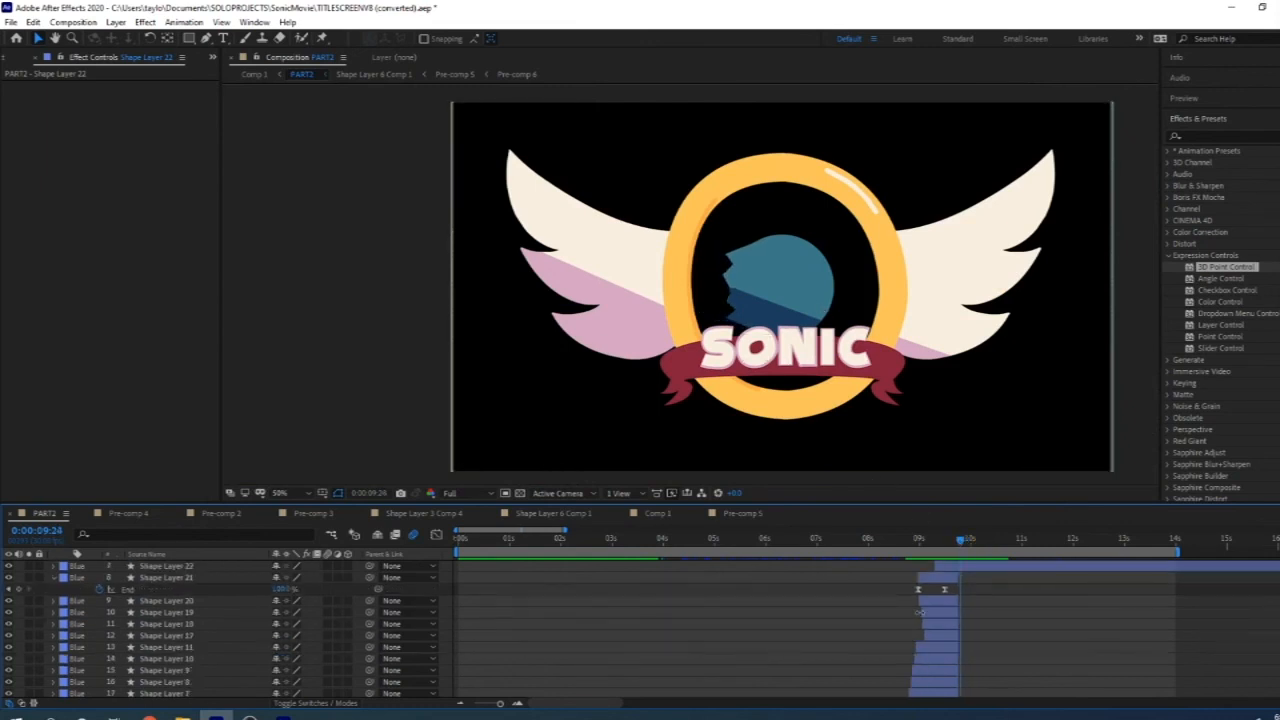
scroll(960, 630, "down", 12)
left_click(1012, 646)
left_click(967, 679)
left_click(970, 691)
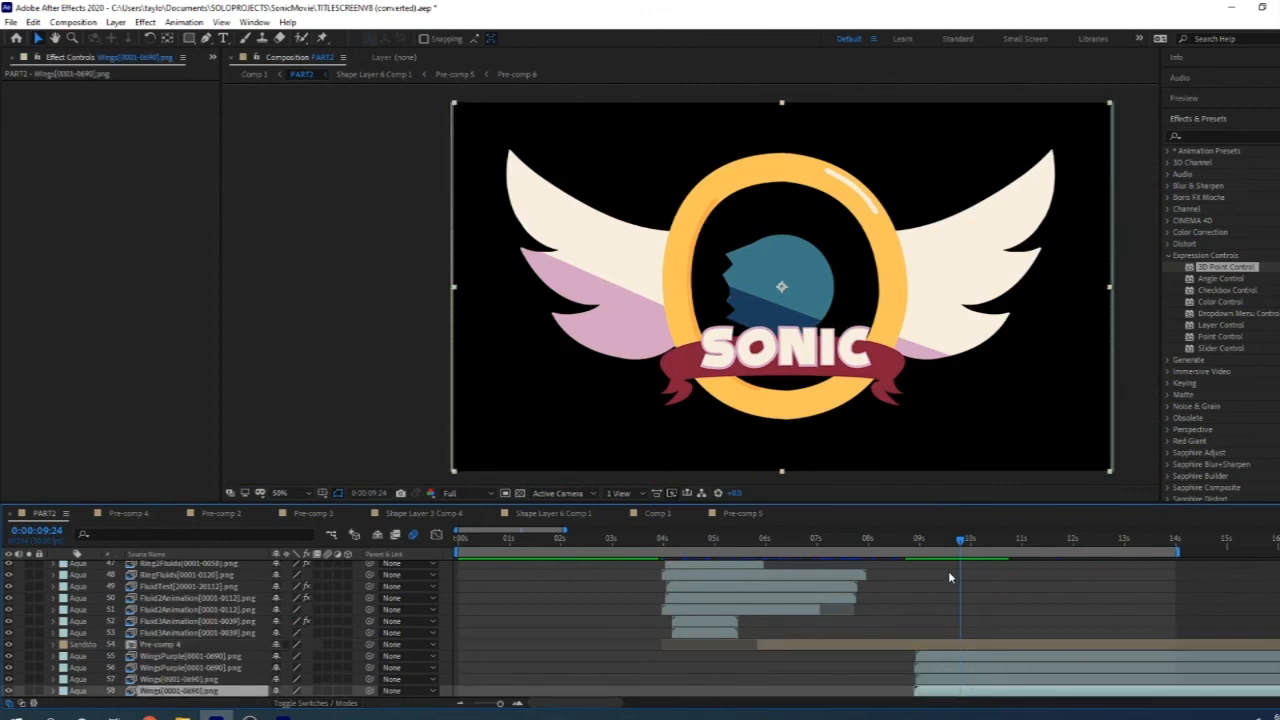
Step: Hide both WingsPurple layers and Wings layer 57, and preview the single remaining cream wing up to 0:00:09:15
left_click_drag(932, 541, 928, 542)
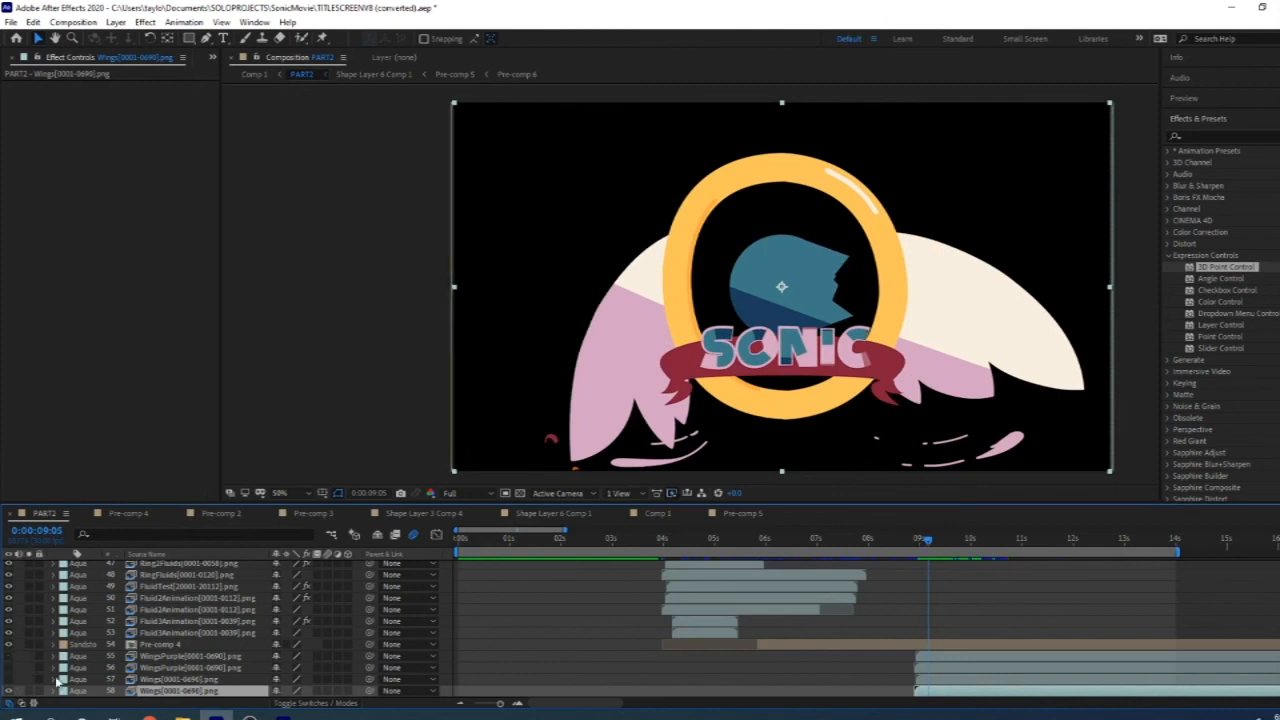
left_click(194, 680)
left_click(206, 692)
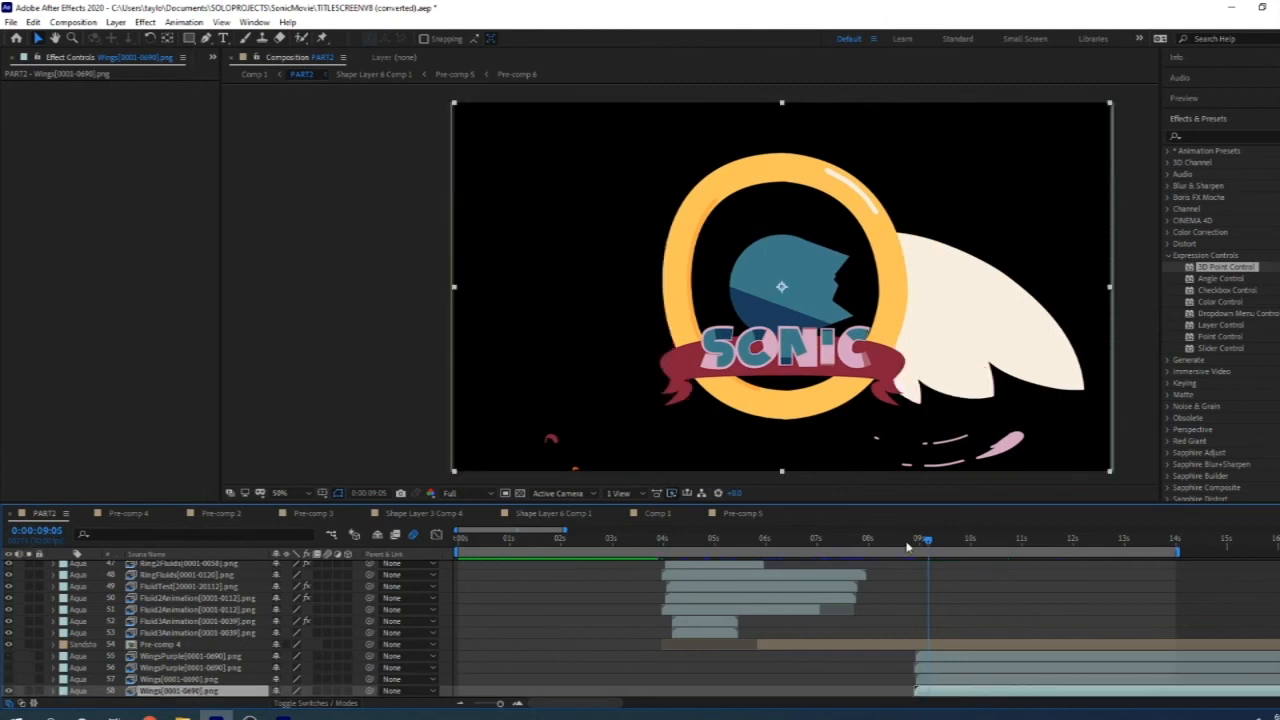
left_click_drag(927, 545, 945, 548)
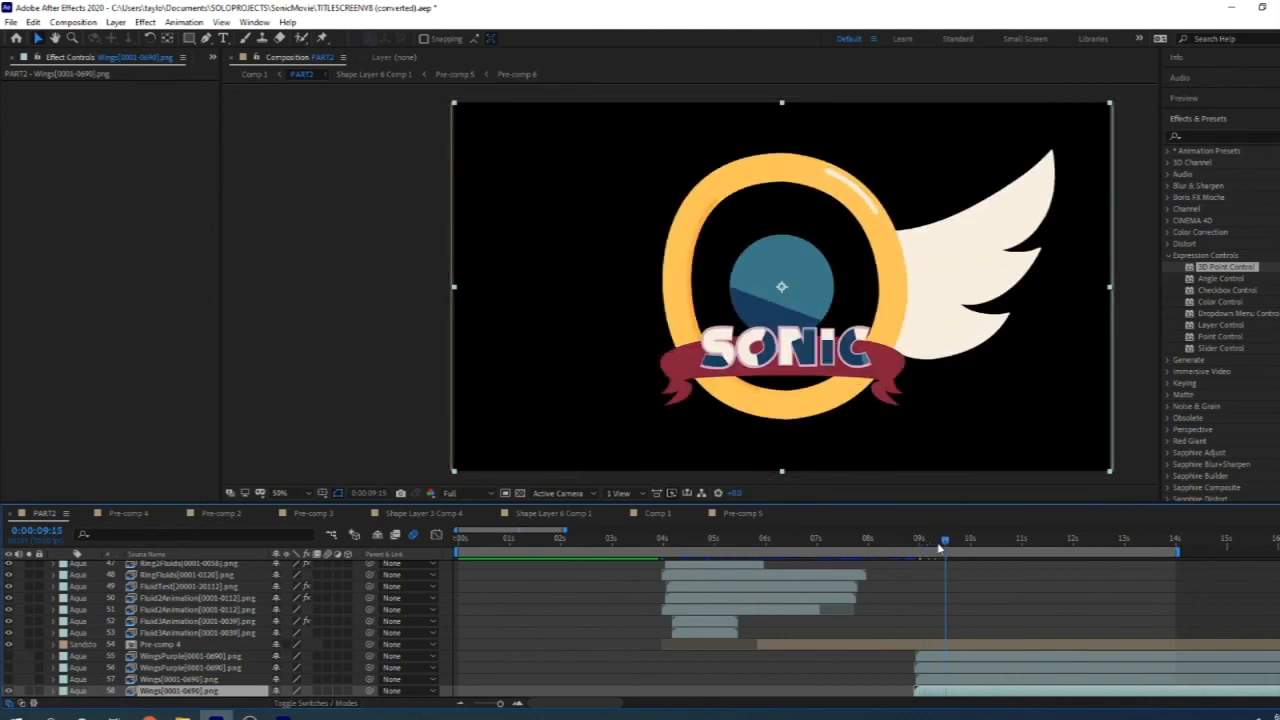
Step: Make Wings layer 57 visible again and preview both cream wings unfolding from 0:00:09:00 to 0:00:09:13
left_click(9, 679)
left_click(145, 680)
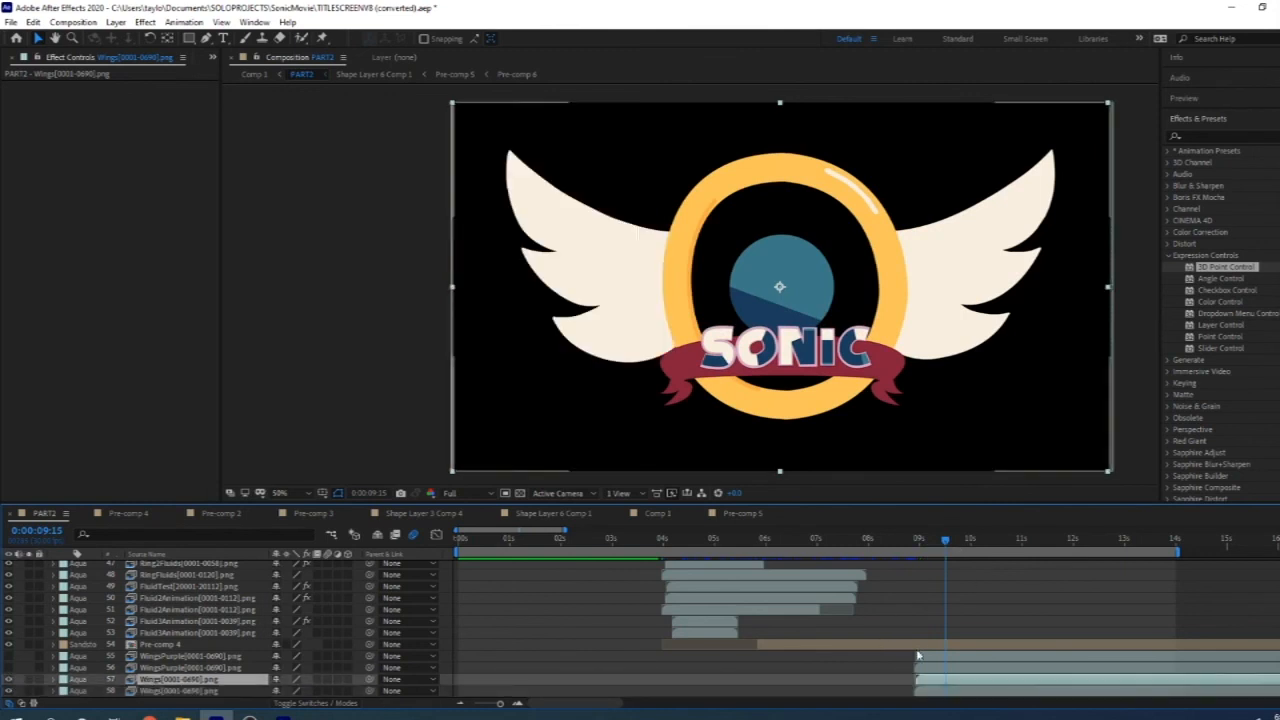
left_click_drag(927, 550, 919, 552)
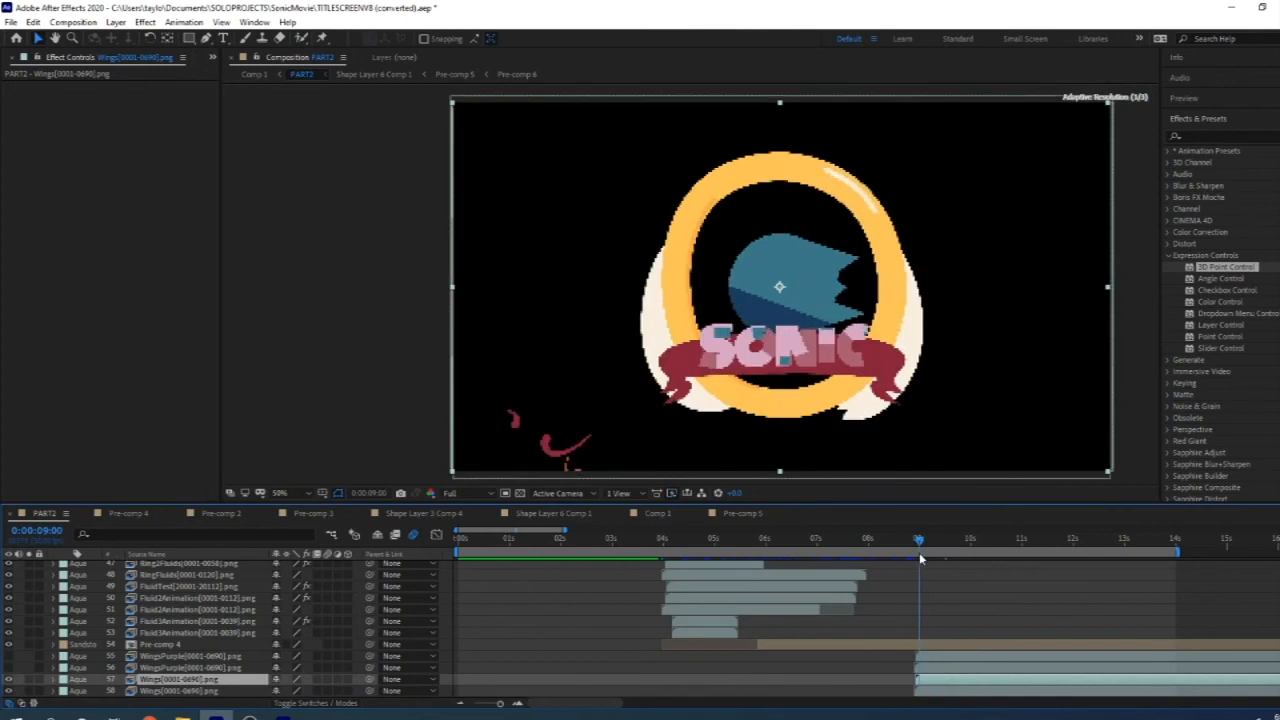
key("space")
left_click_drag(922, 551, 942, 550)
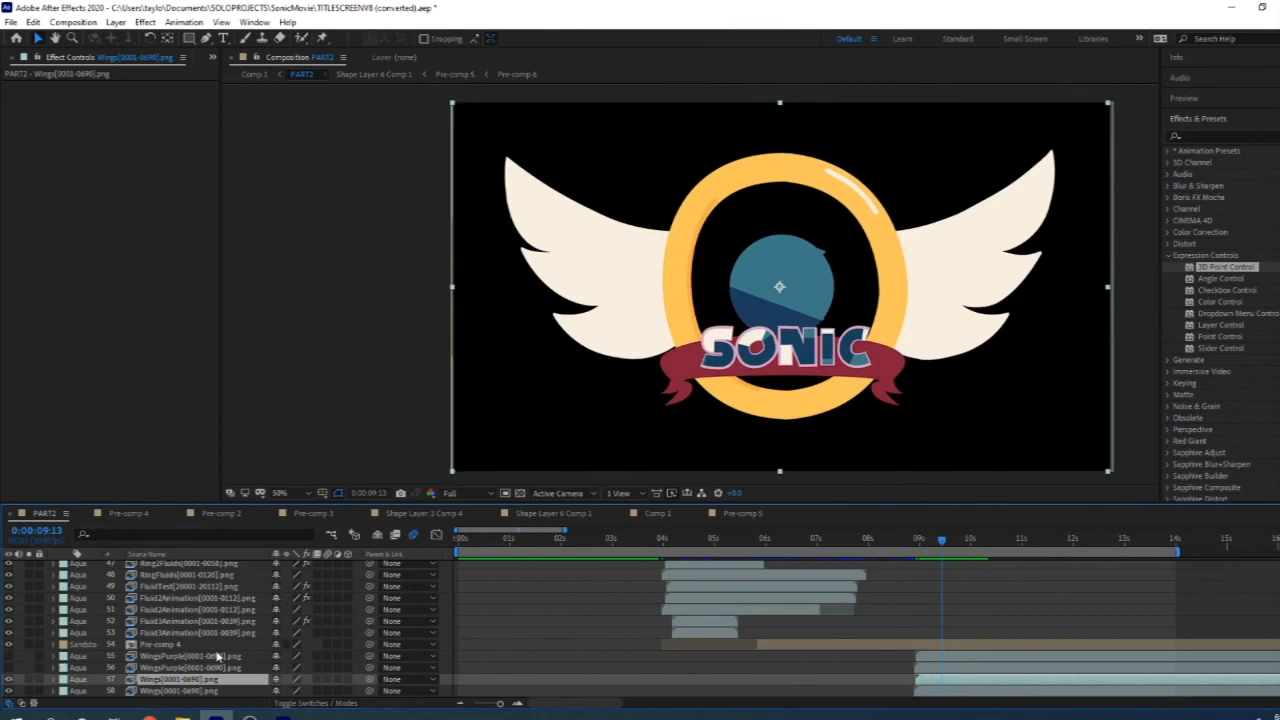
Step: Turn both WingsPurple layers back on and select each in turn to examine the masks shaping the pink shading
left_click(9, 667)
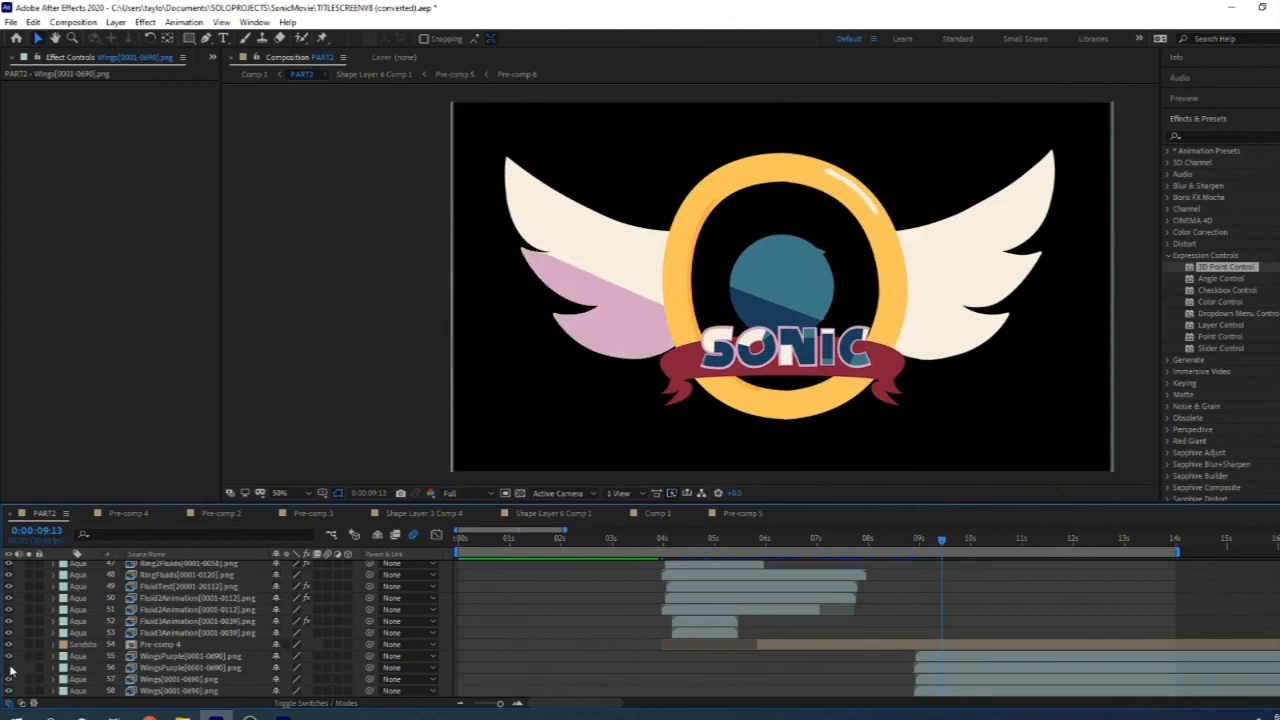
left_click(9, 668)
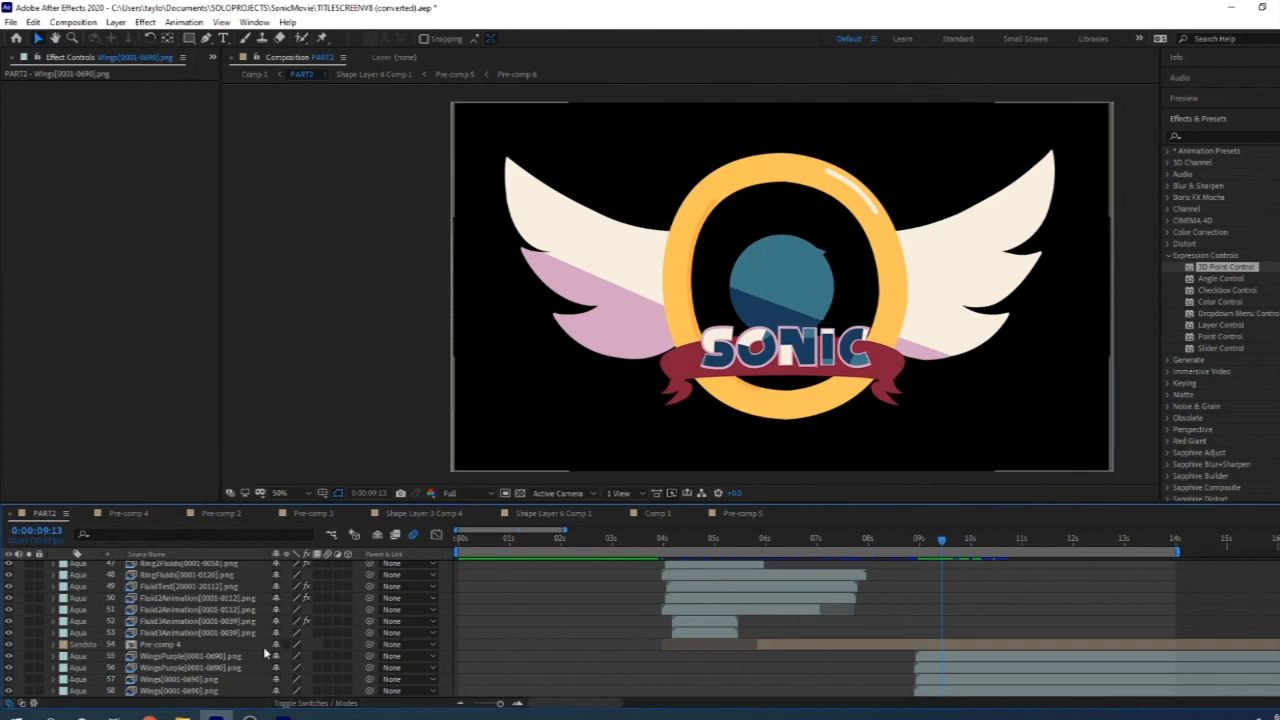
left_click(190, 656)
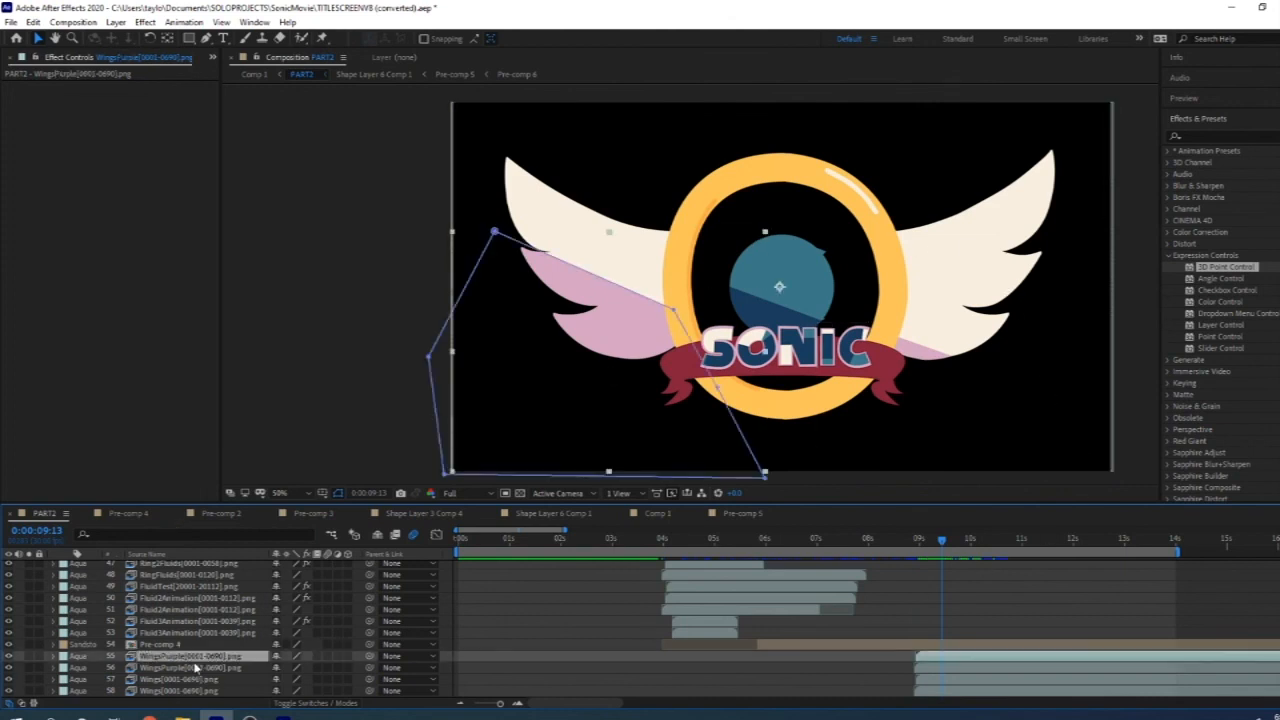
left_click(191, 668, "shift")
left_click(192, 668)
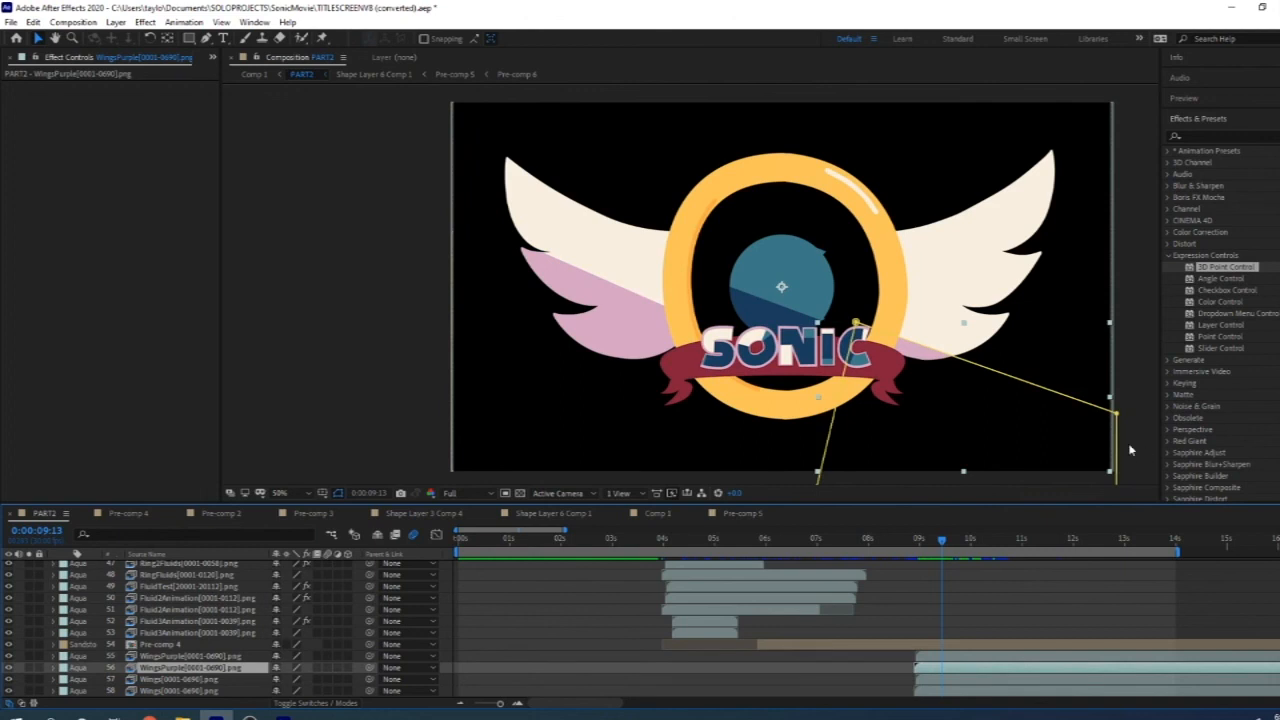
left_click(190, 656)
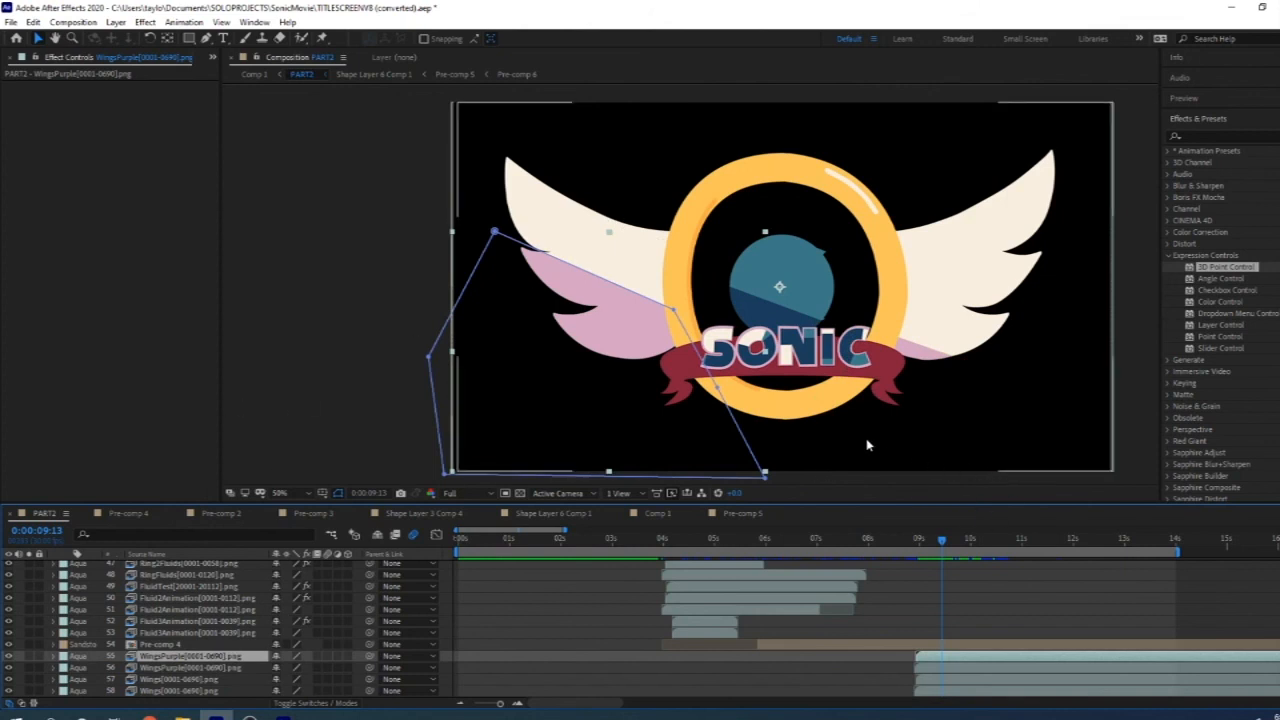
Step: Try a Fill effect on WingsPurple layer 55 with its color sampled from the other wing's pink shading, and delete the effect
left_click(1251, 136)
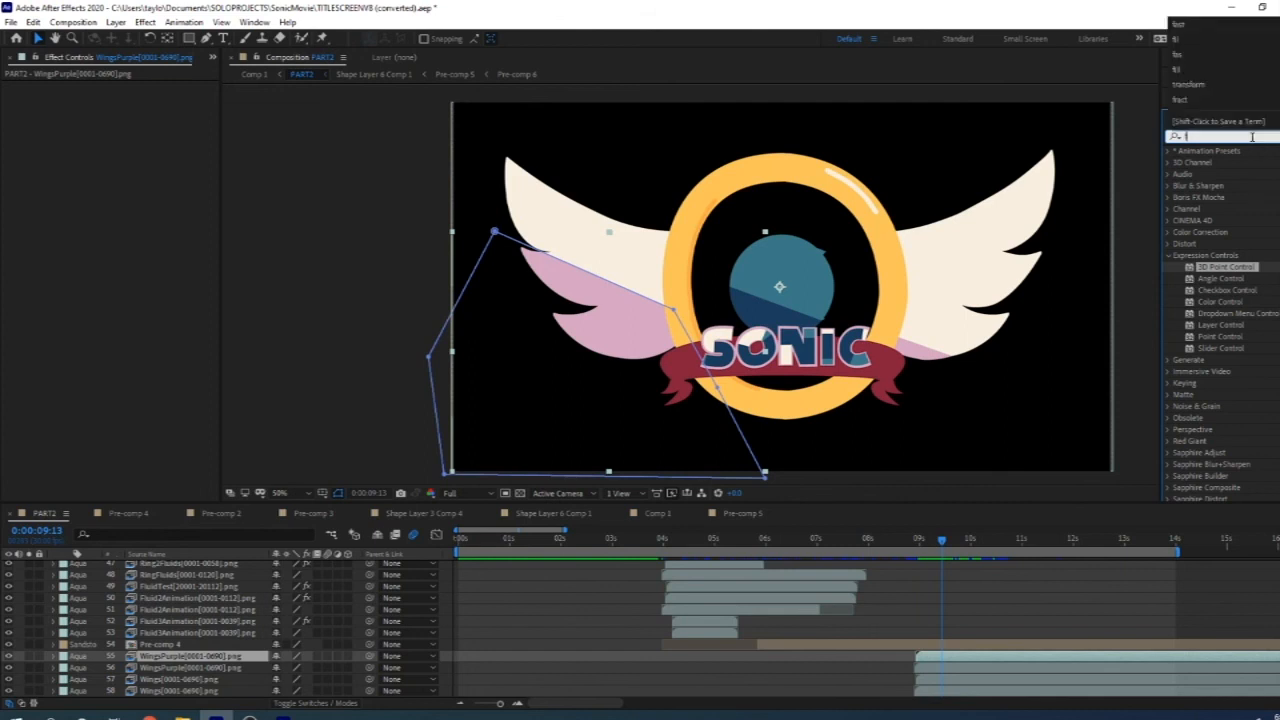
type("fill")
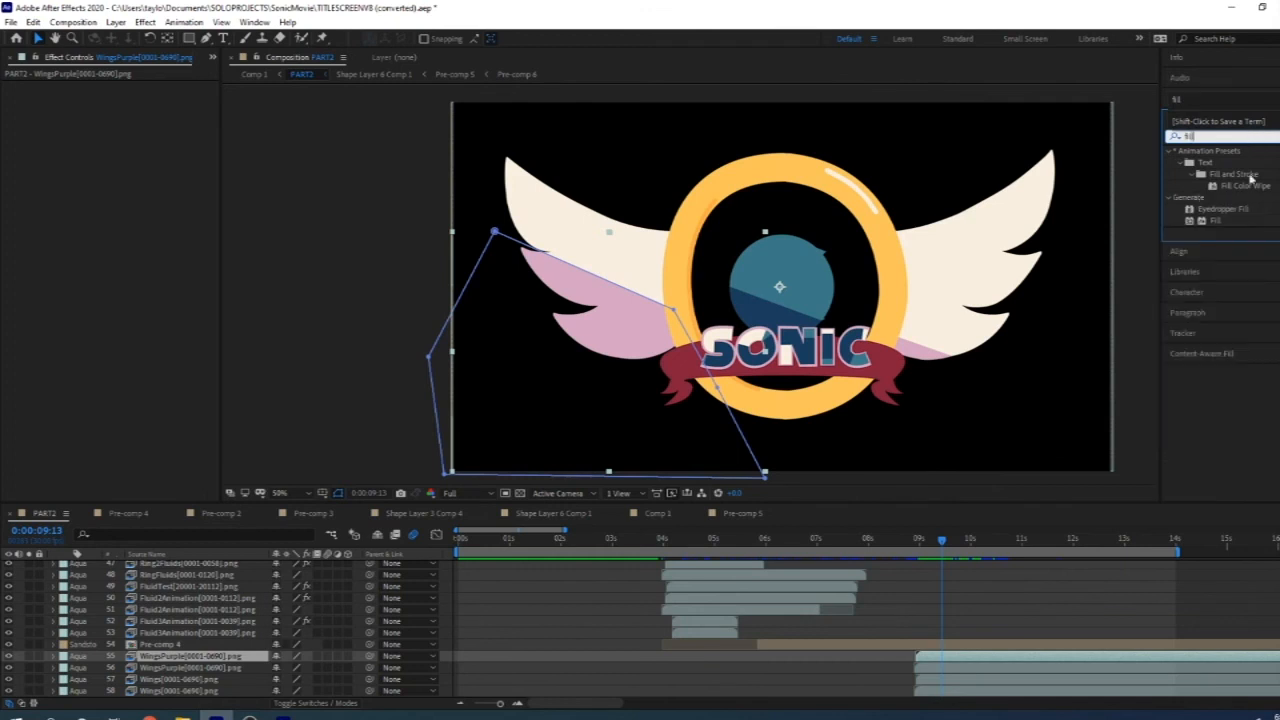
left_click_drag(1217, 220, 150, 657)
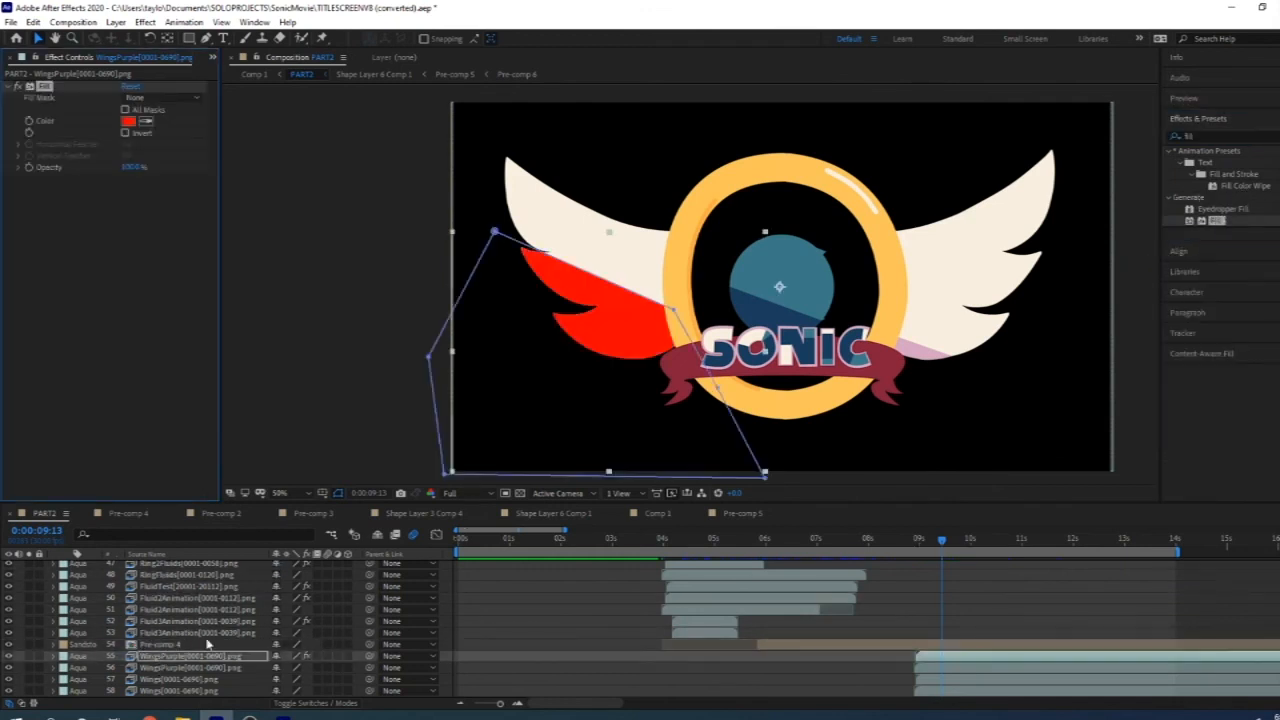
left_click(146, 121)
left_click(920, 350)
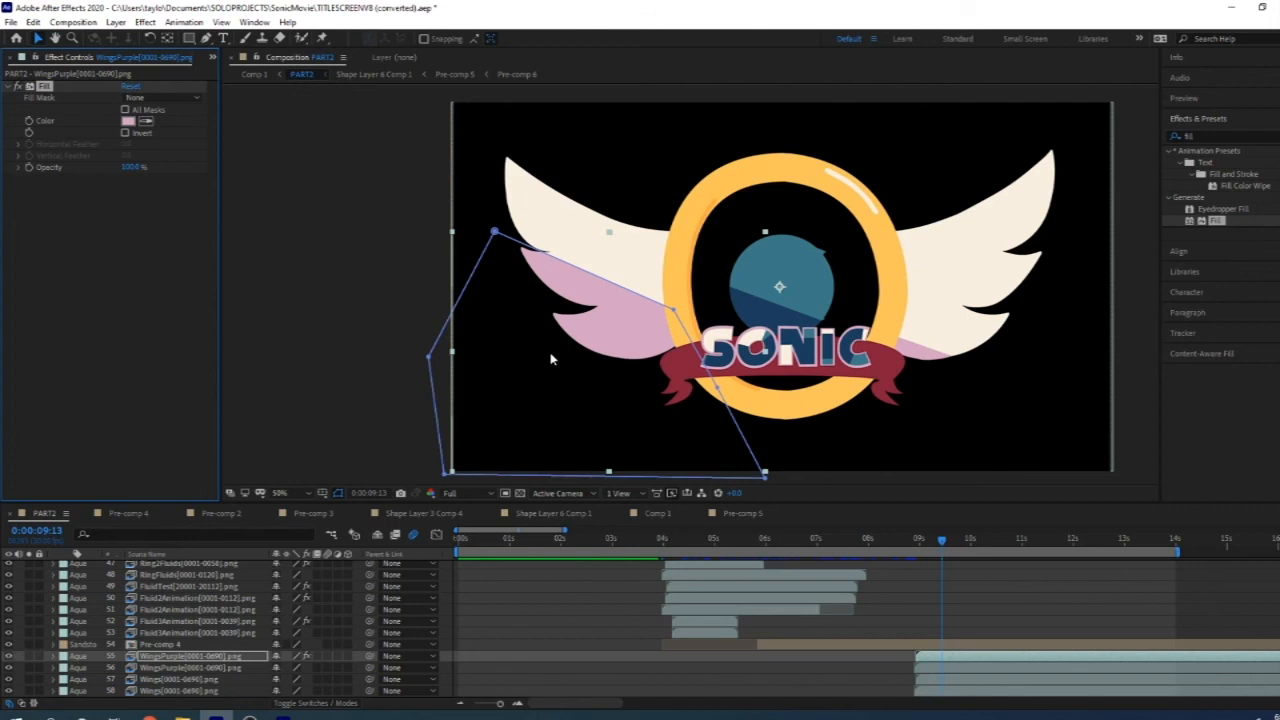
left_click(85, 130)
key("Delete")
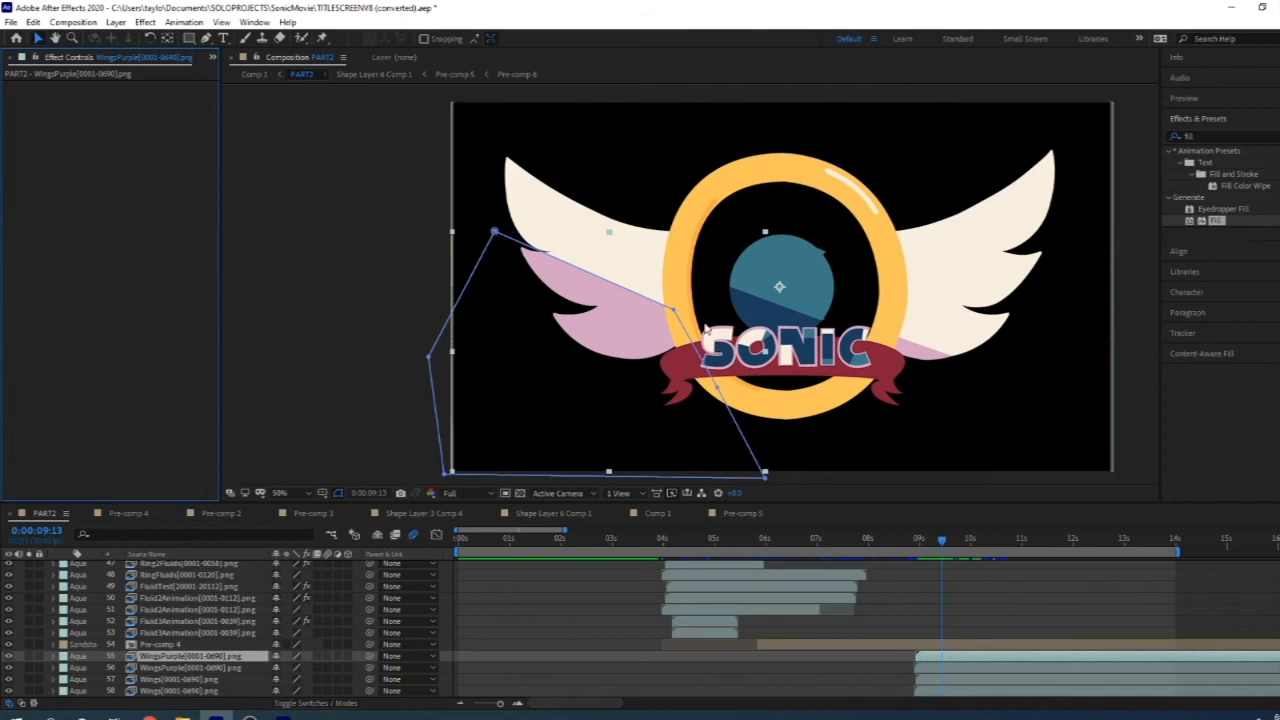
Step: Switch to Comp 1 and hide the Paper-and-Cardboard.jpg texture to expose the plain Shape Layer 1 background
left_click(922, 542)
mouse_move(924, 547)
left_mouse_down()
mouse_move(896, 542)
mouse_move(926, 546)
left_mouse_up()
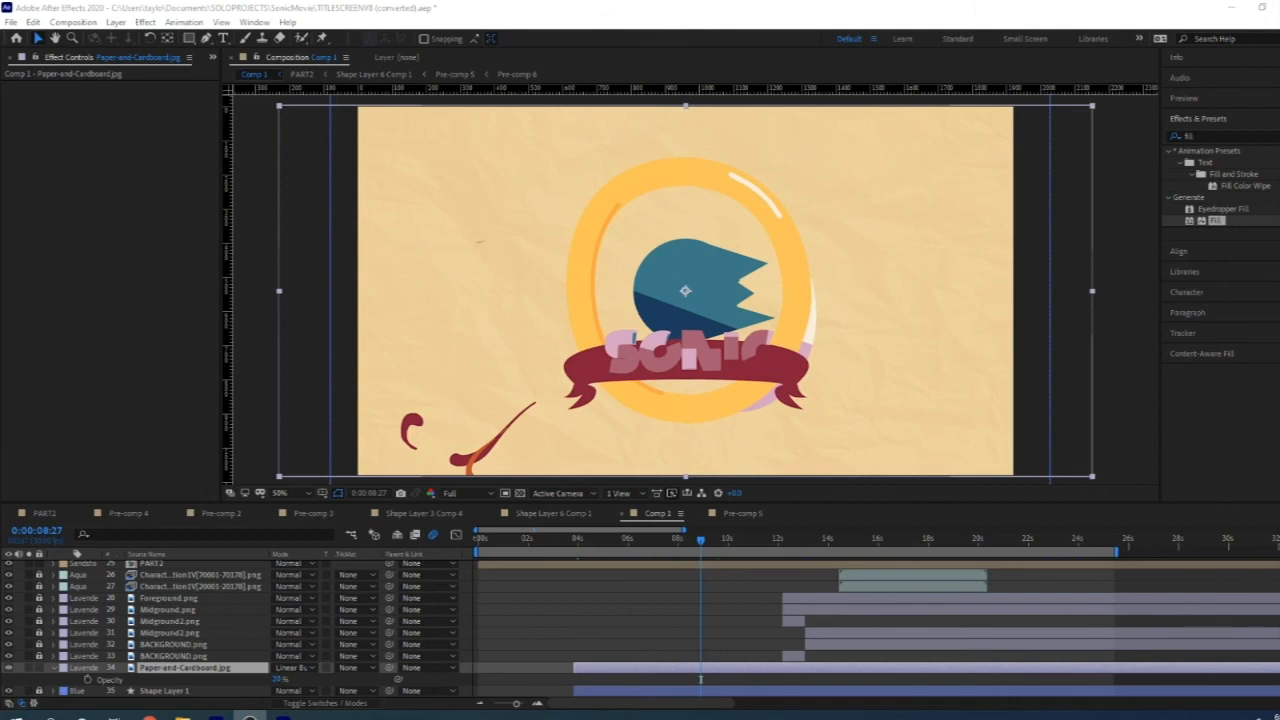
left_click(8, 667)
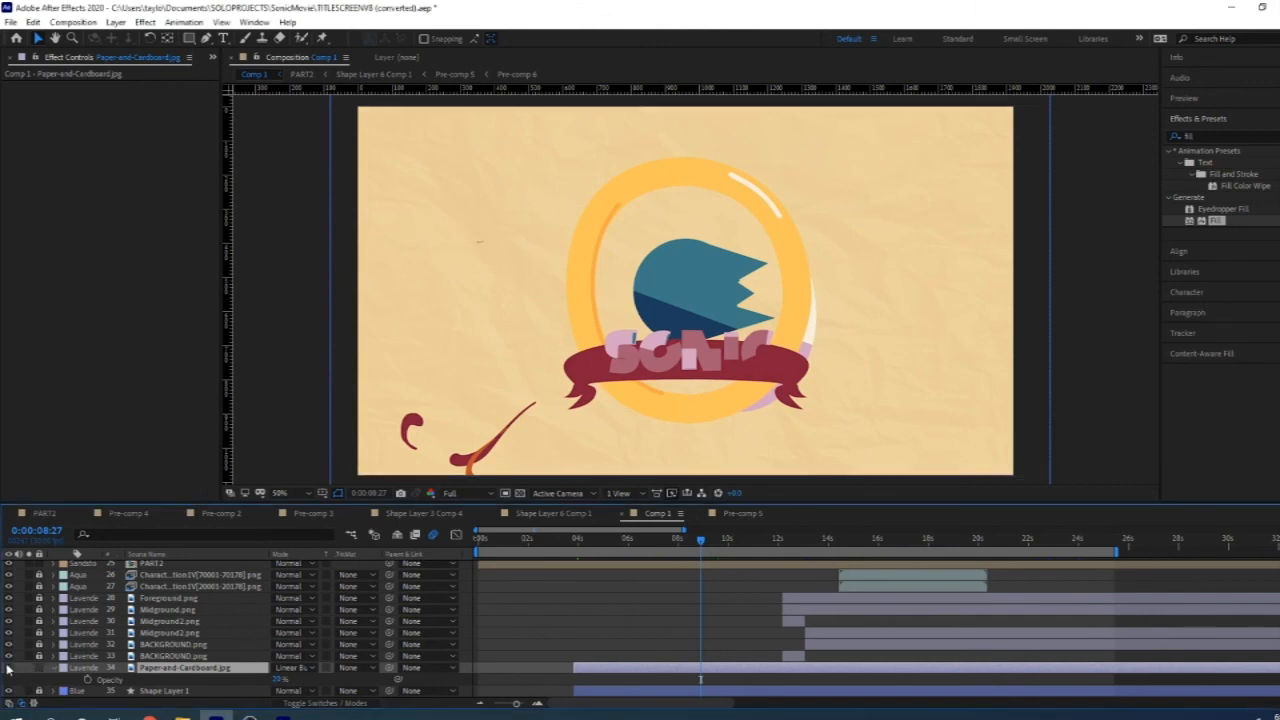
left_click(140, 692)
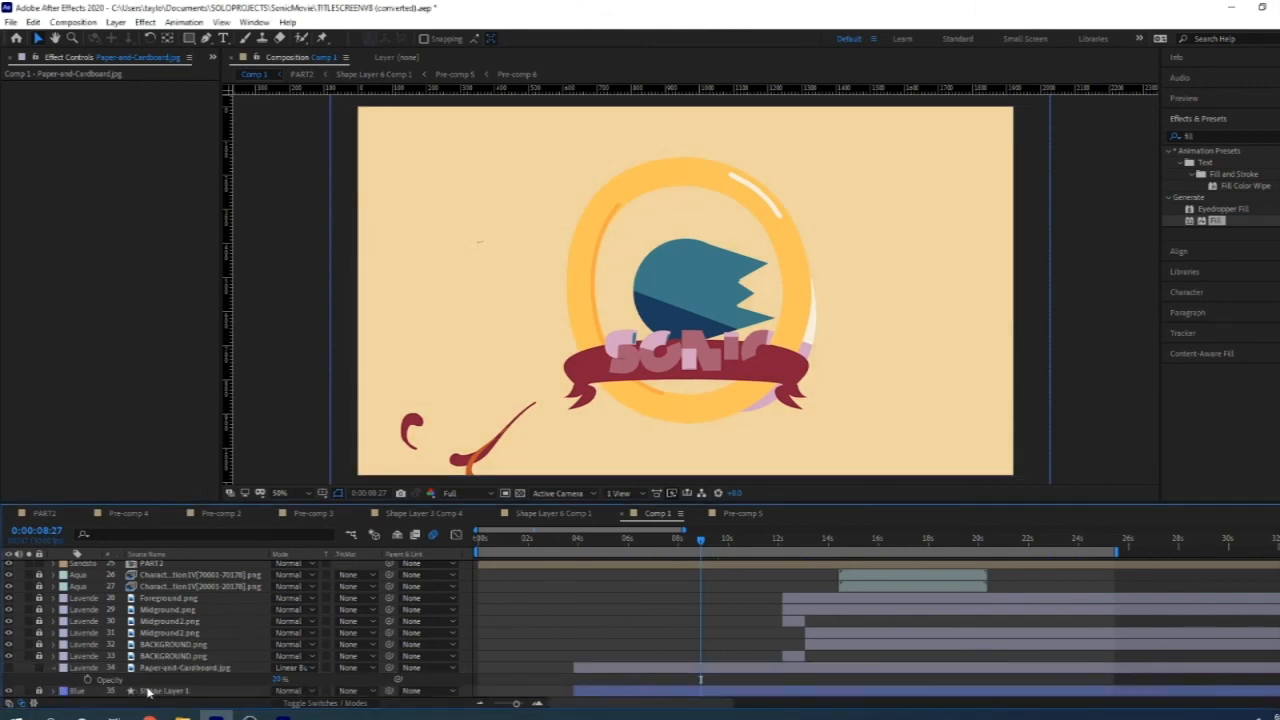
Step: Show the Paper-and-Cardboard.jpg texture again at 100% opacity with the Normal blending mode to expose the raw crumpled paper
left_click(8, 667)
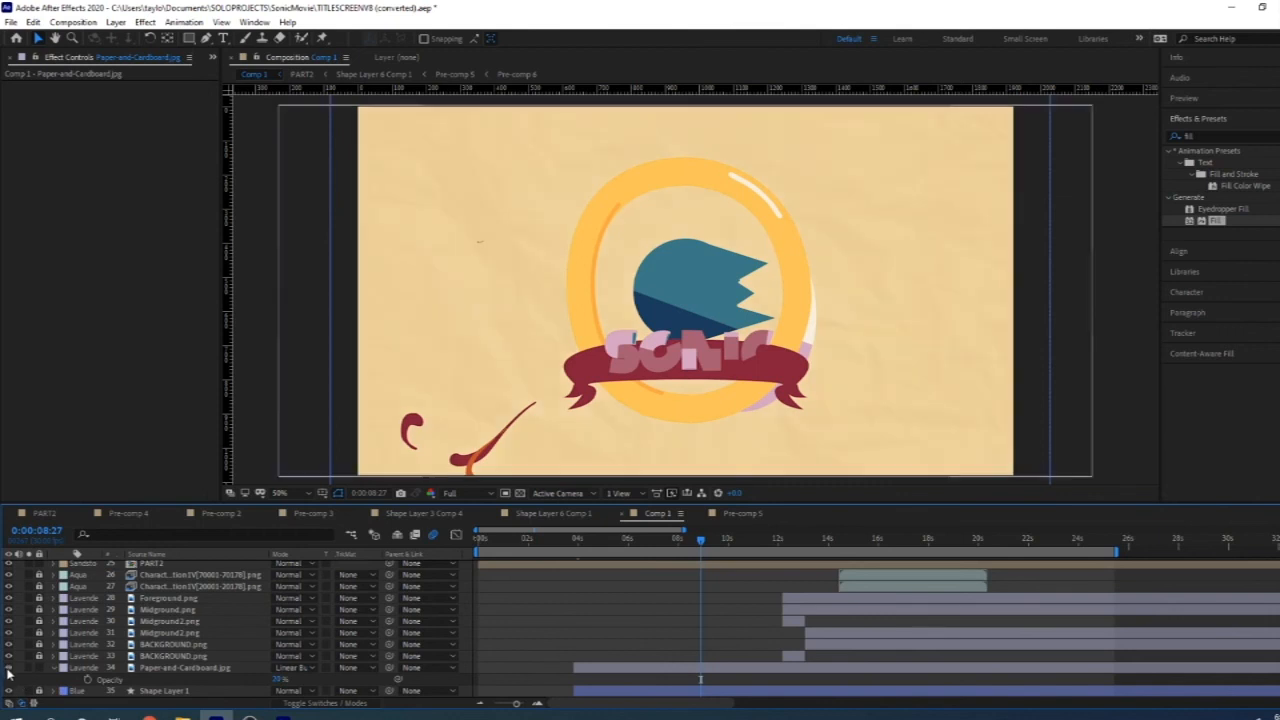
left_click_drag(278, 680, 404, 681)
left_click(298, 667)
left_click(336, 68)
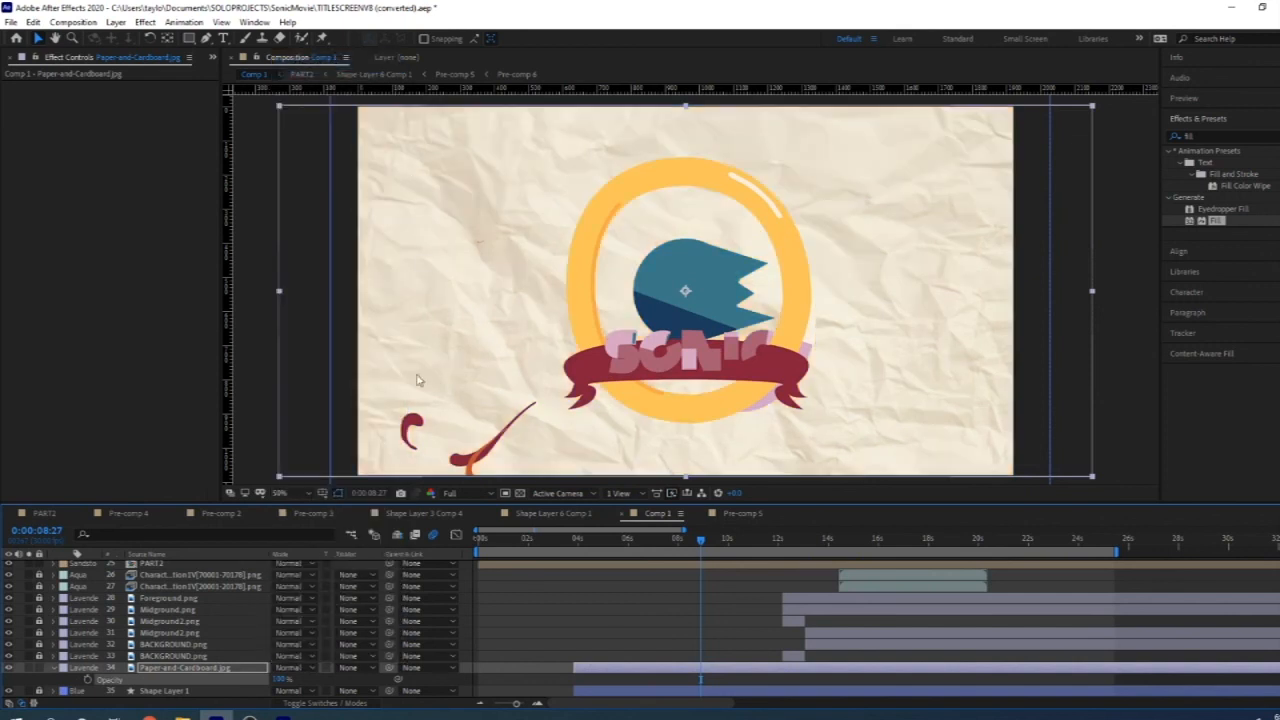
Step: Try the Linear Light and Linear Dodge blending modes on the Paper-and-Cardboard.jpg layer
left_click(292, 668)
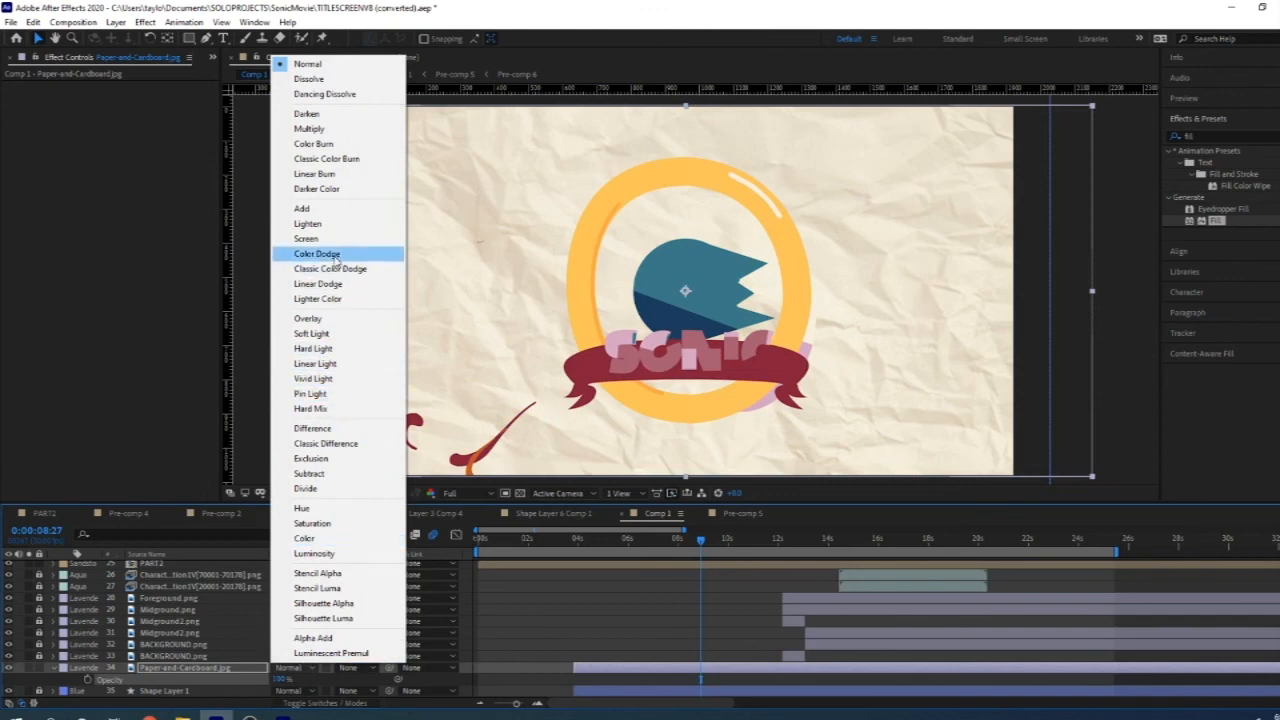
left_click(341, 363)
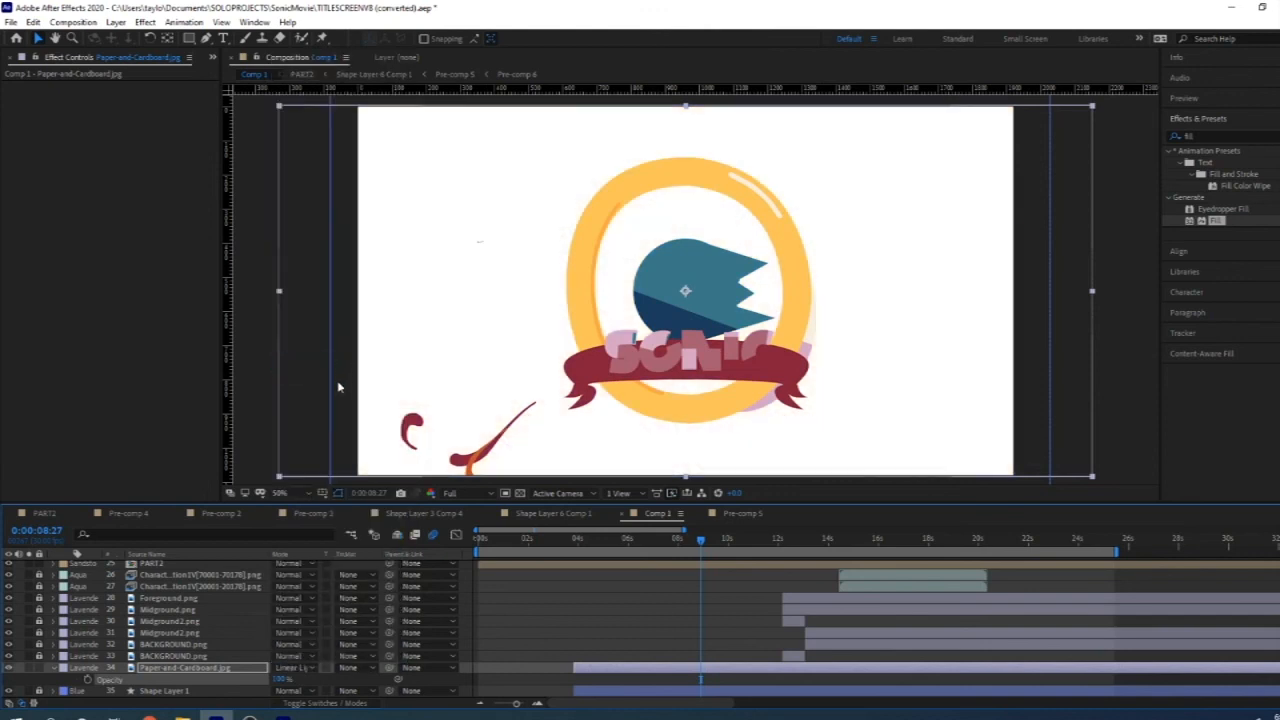
left_click(292, 668)
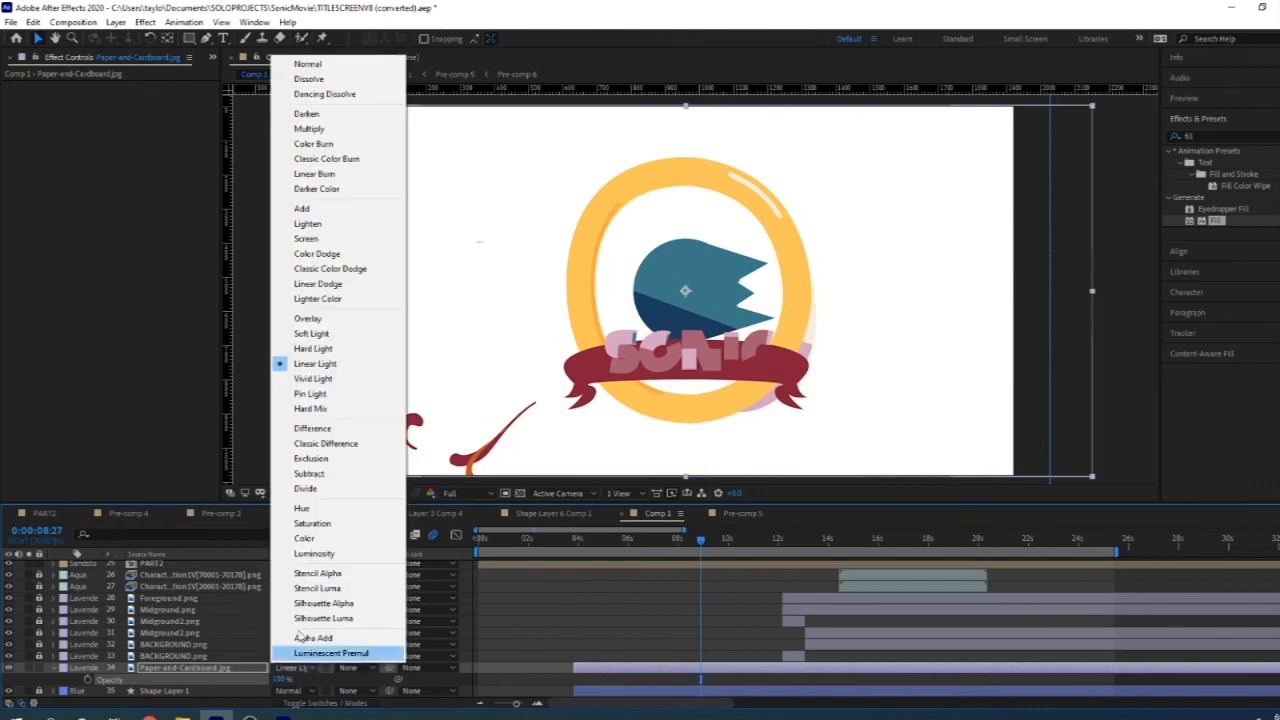
left_click(318, 284)
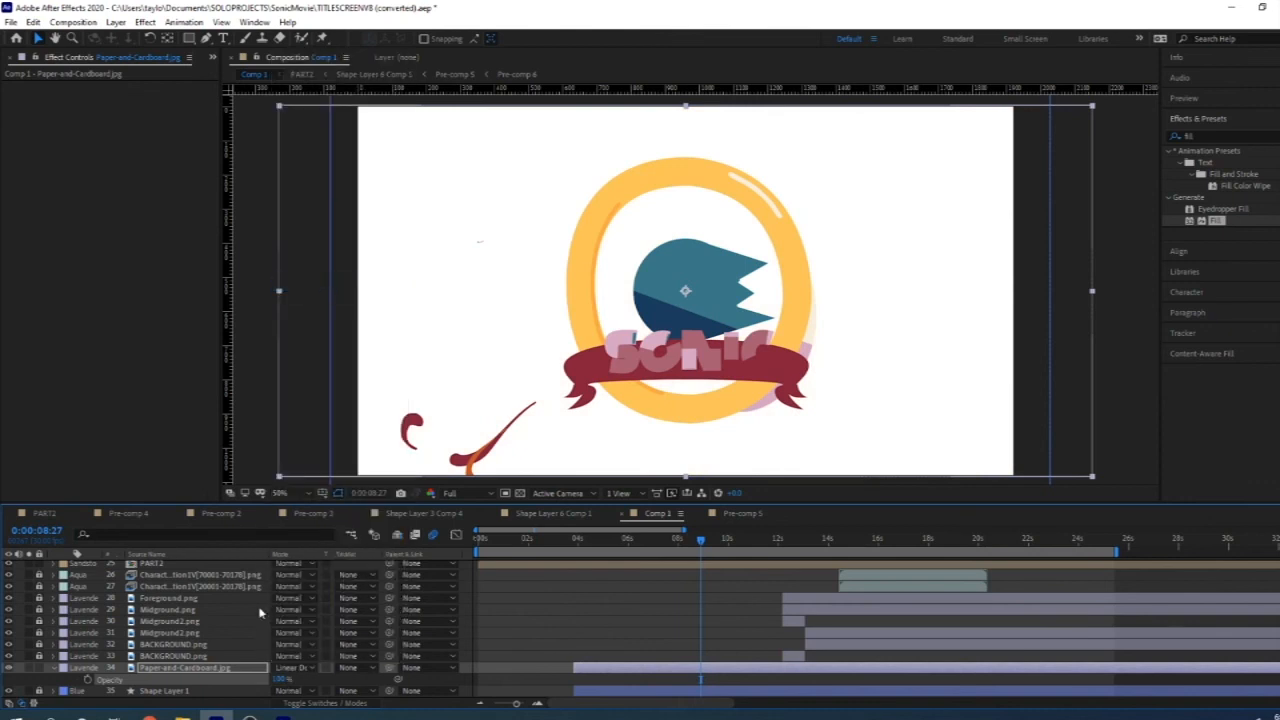
Step: Undo the blending mode trials on the paper texture back to Linear Burn and set the layer's opacity to 20%
key("ctrl+z")
key("ctrl+z")
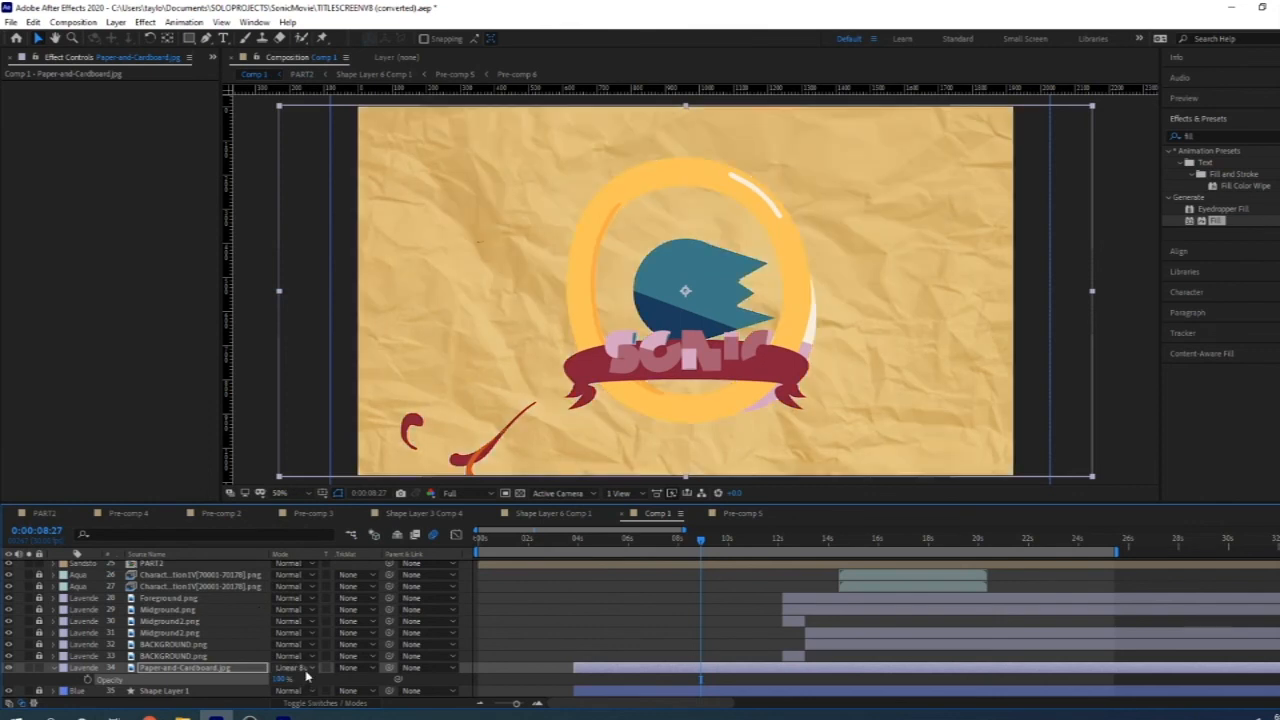
left_click(282, 679)
type("20")
key("Return")
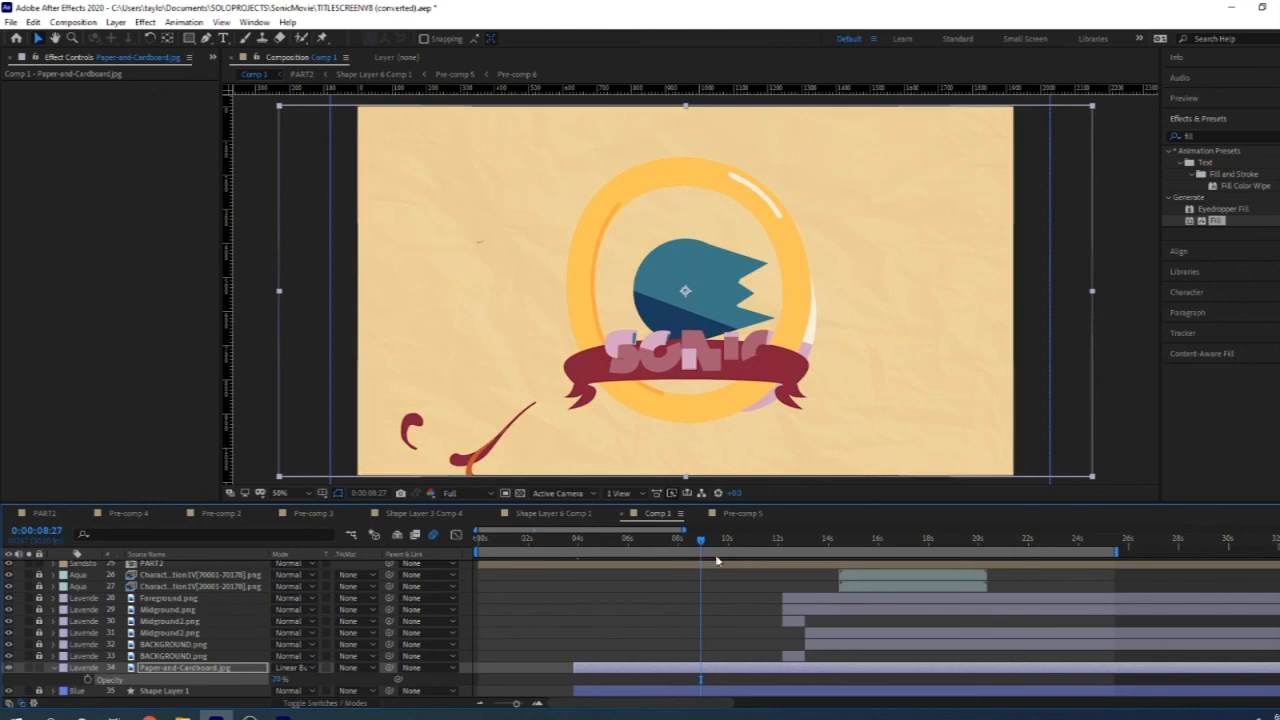